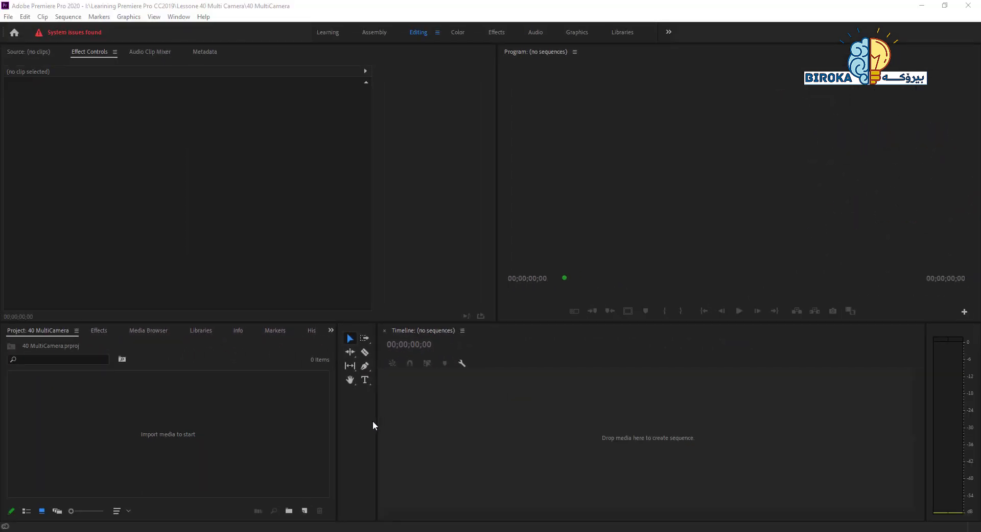
Narrow the tools panel to a single column so the timeline gets more room.
left_click_drag(377, 419, 363, 421)
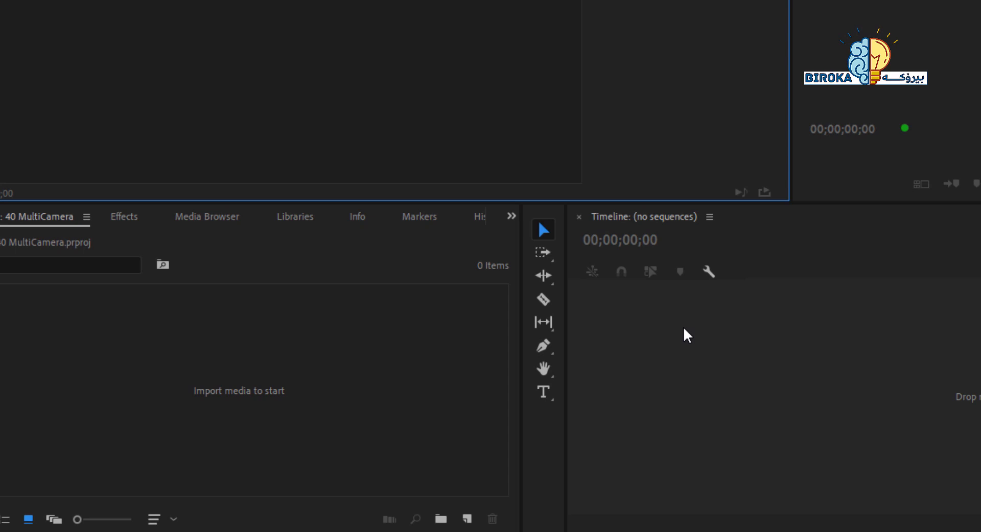
left_click(917, 34)
left_click(306, 70)
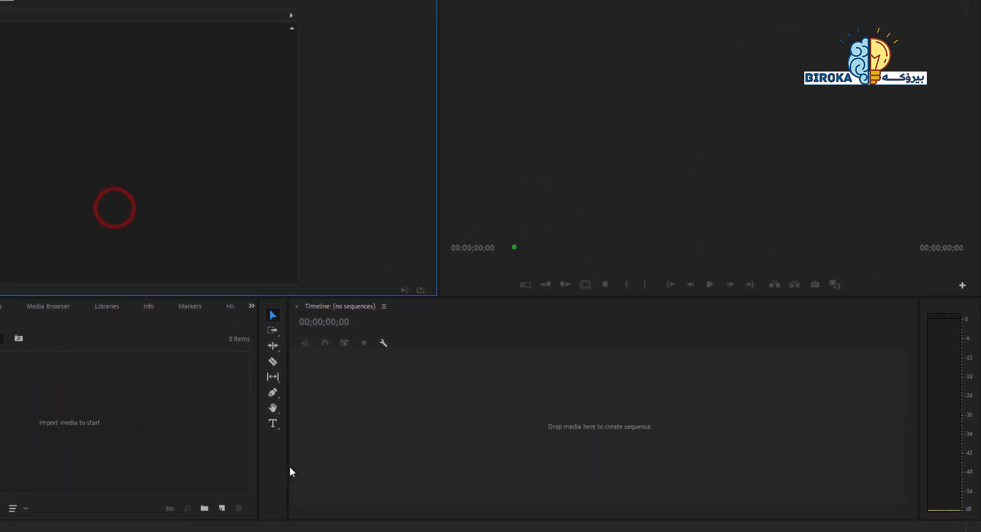
Create a new bin named Vid in the project and open it.
left_click(220, 432)
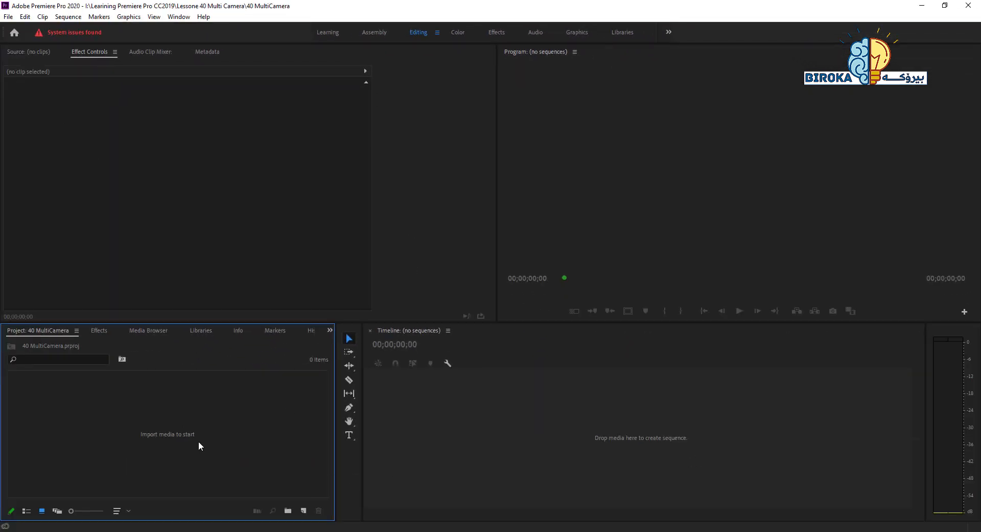
left_click(288, 511)
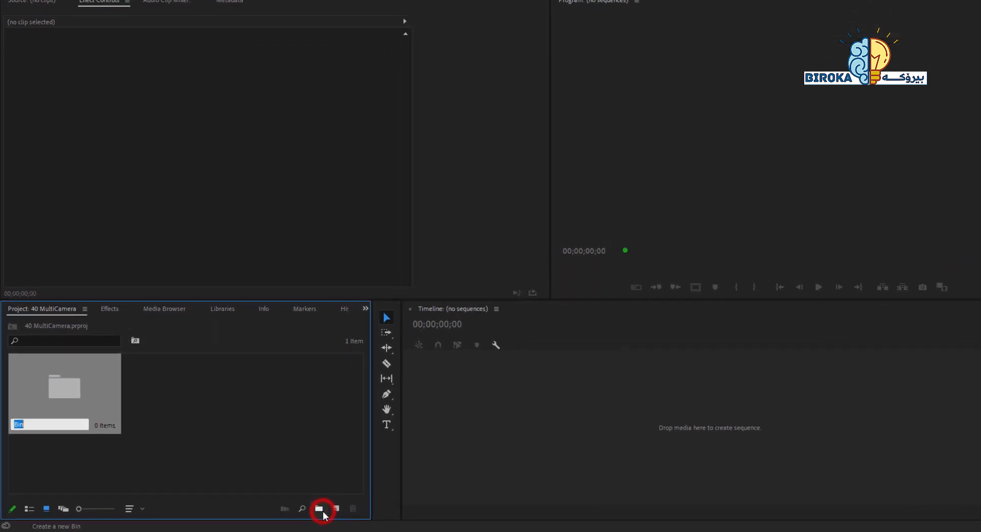
type("با")
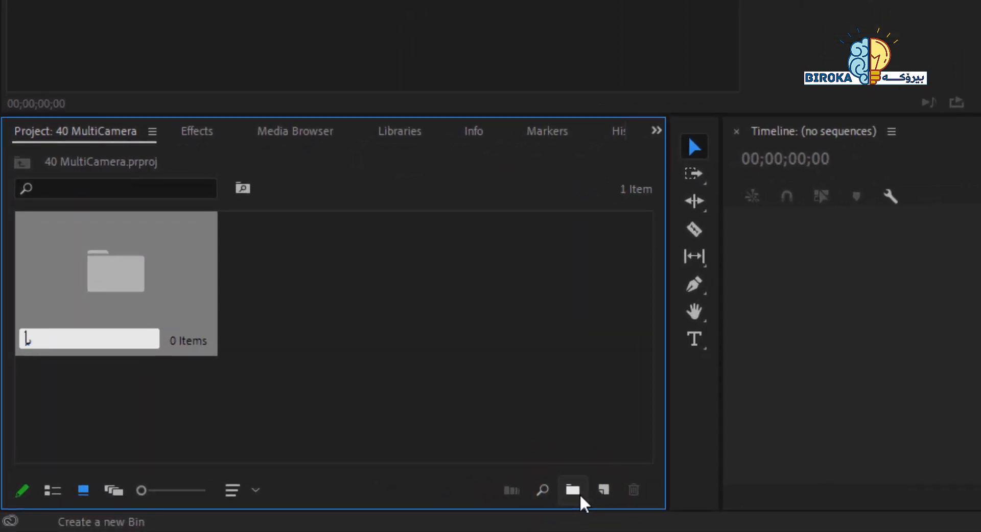
double_click(109, 337)
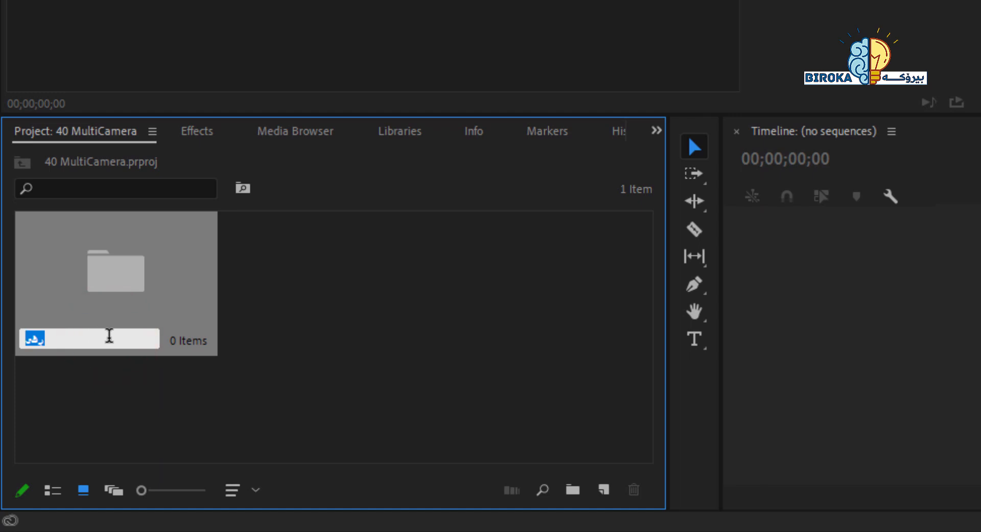
type("Vid")
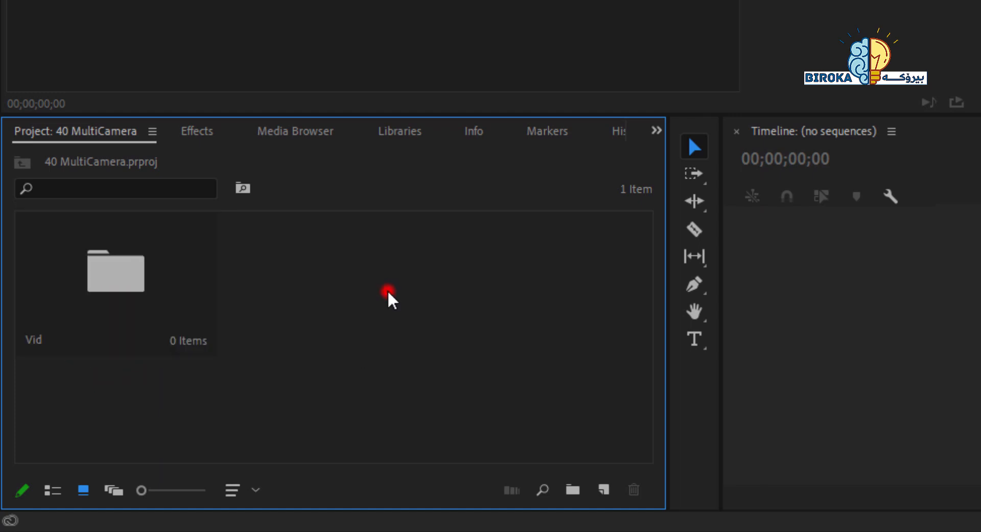
double_click(109, 300)
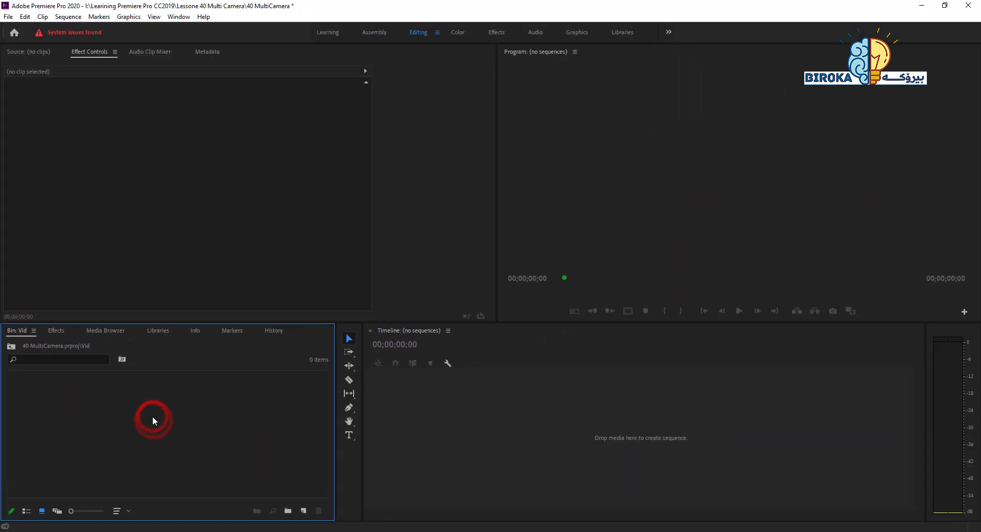
Bring up the media import for the Vid bin and examine the Cam 01, Cam 02 and Cam 03 clips in the Vid folder.
double_click(75, 409)
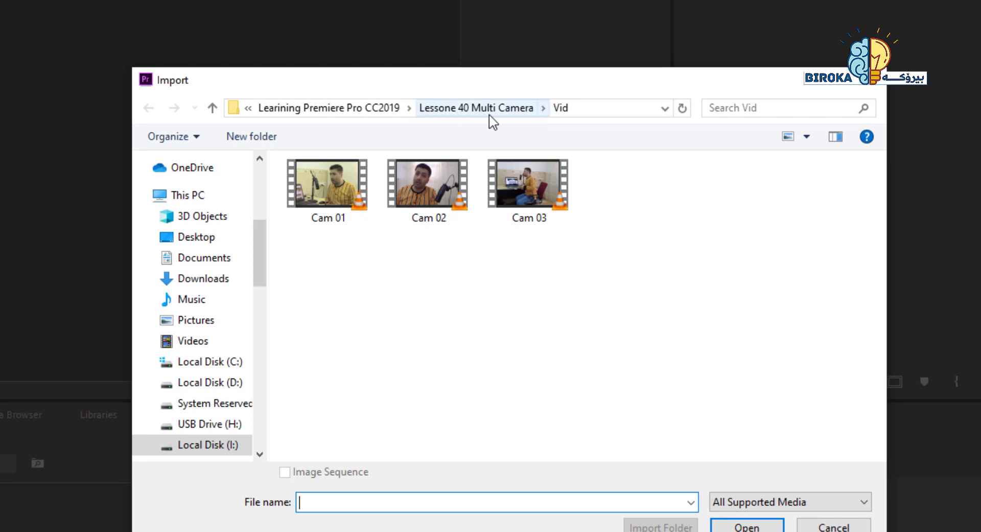
left_click(663, 342)
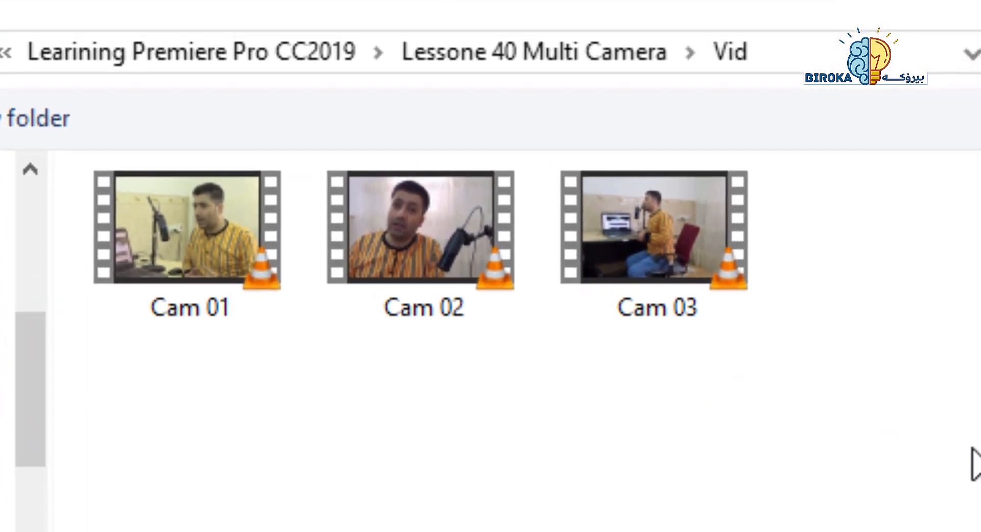
left_click_drag(960, 445, 202, 368)
left_click(167, 210)
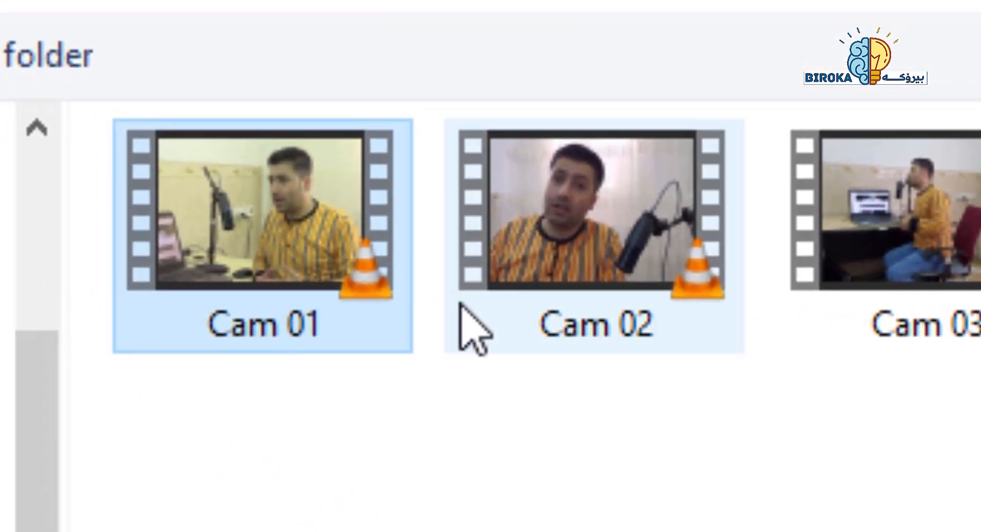
left_click(618, 255)
left_click(961, 201)
left_click(617, 190)
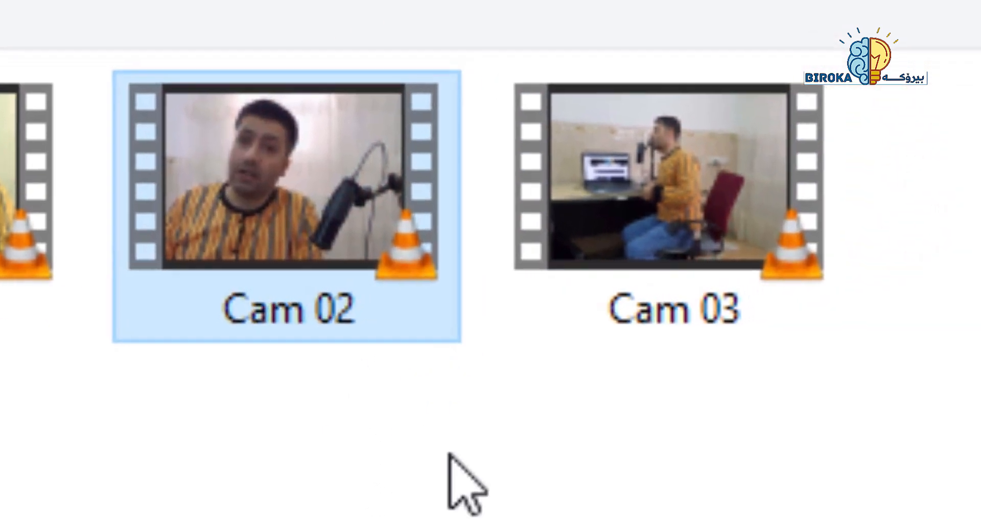
left_click(713, 212)
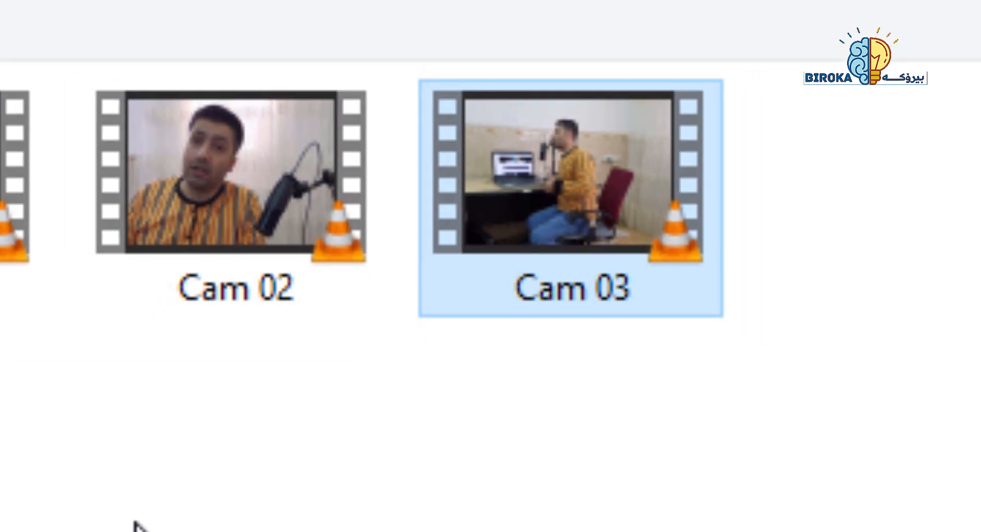
left_click(333, 255)
left_click(294, 194)
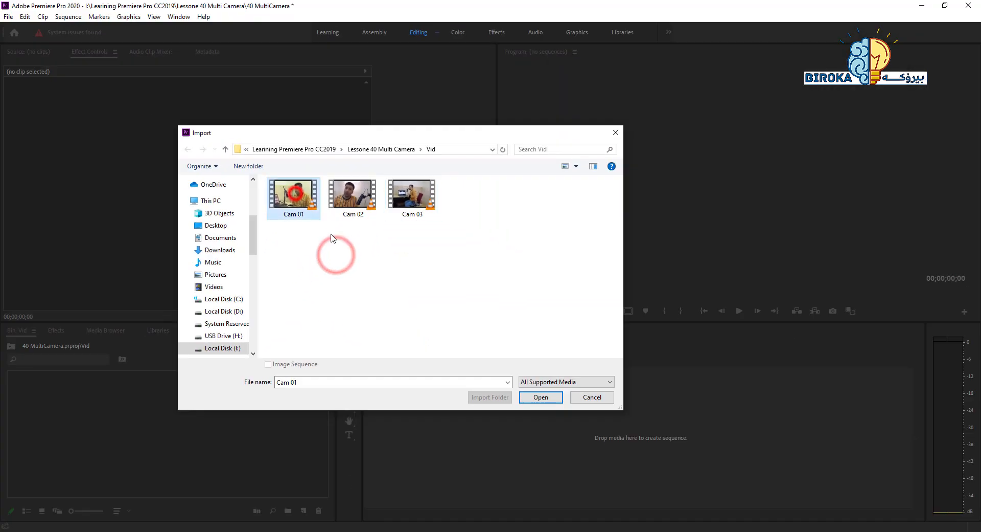
Import Cam 01, Cam 02 and Cam 03 together into the Vid bin and save the project.
left_click_drag(480, 274, 267, 175)
left_click(535, 398)
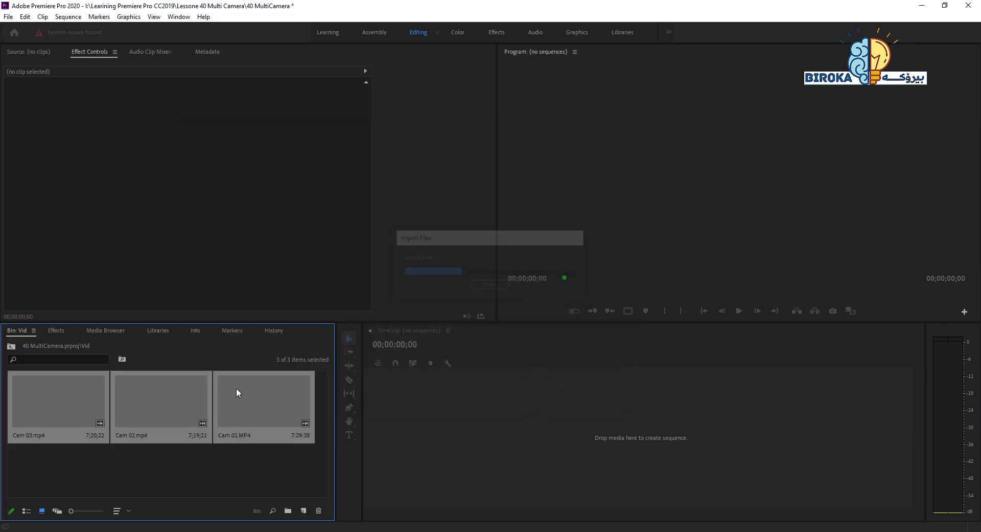
left_click(213, 462)
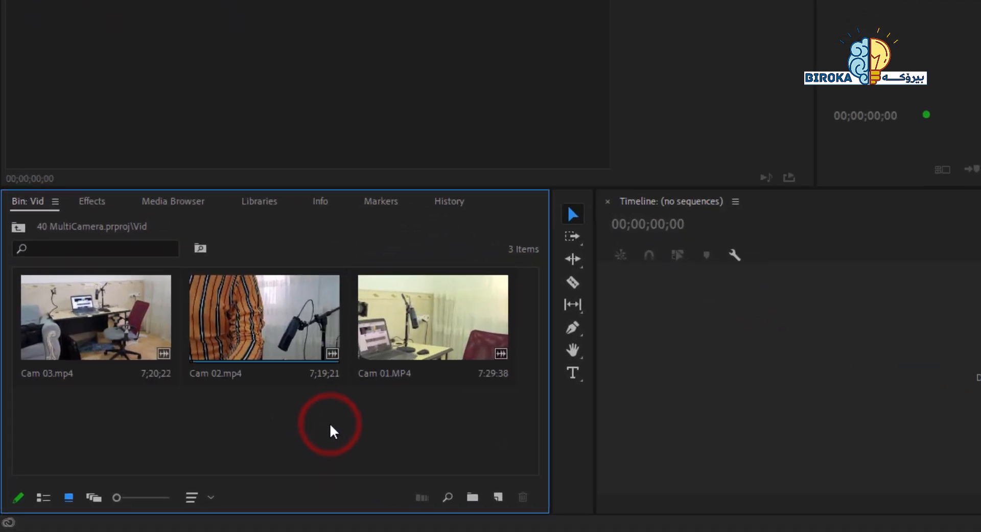
key("ctrl+s")
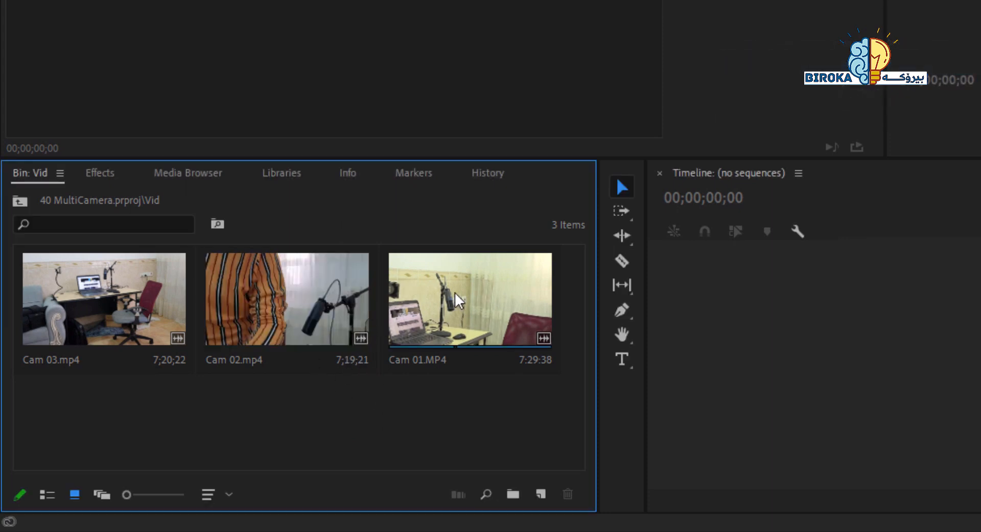
Inspect the imported clips' frame rates and durations in list view, and return the bin to icon view.
left_click(276, 304)
left_click(106, 313)
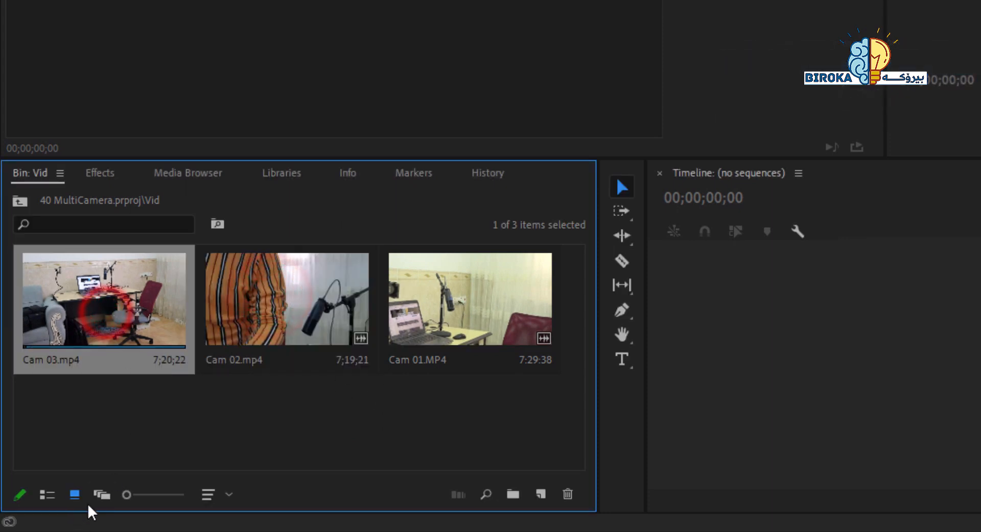
left_click(48, 494)
left_click(148, 378)
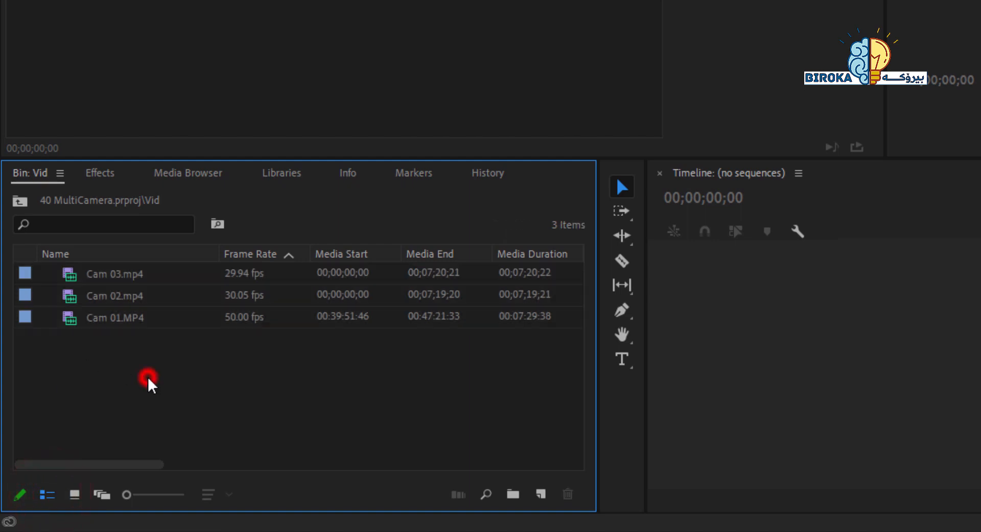
left_click(74, 494)
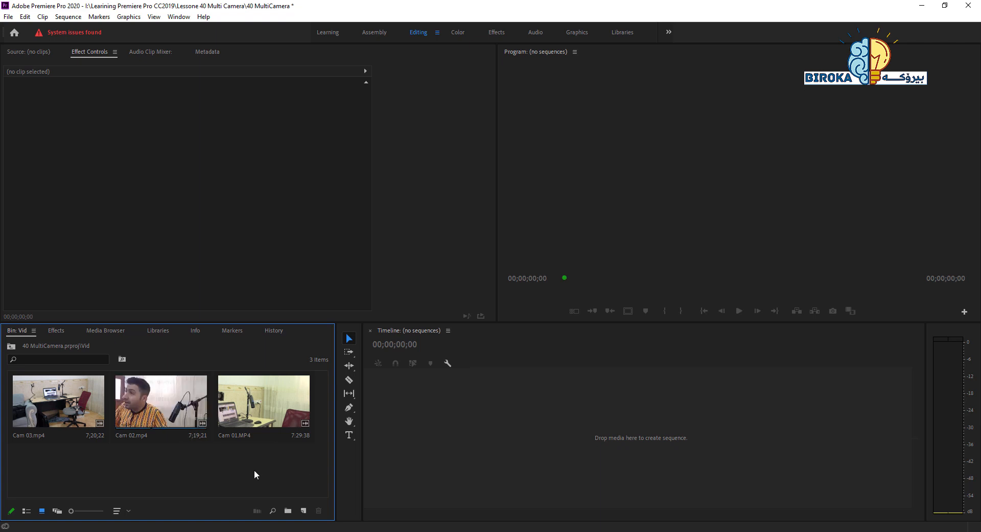
left_click(248, 482)
left_click(311, 472)
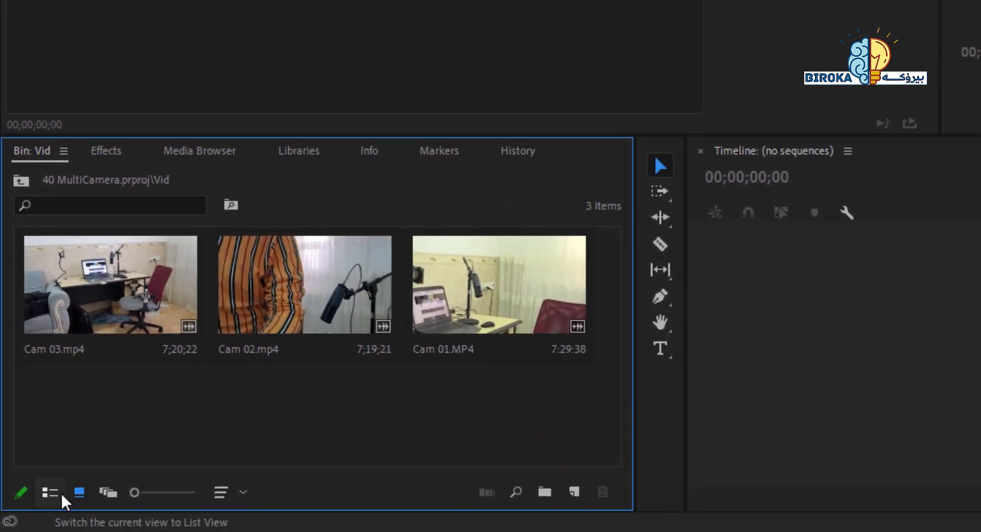
Show the Vid bin as a list and start Create Multi-Camera Source Sequence for all three camera clips.
left_click(60, 493)
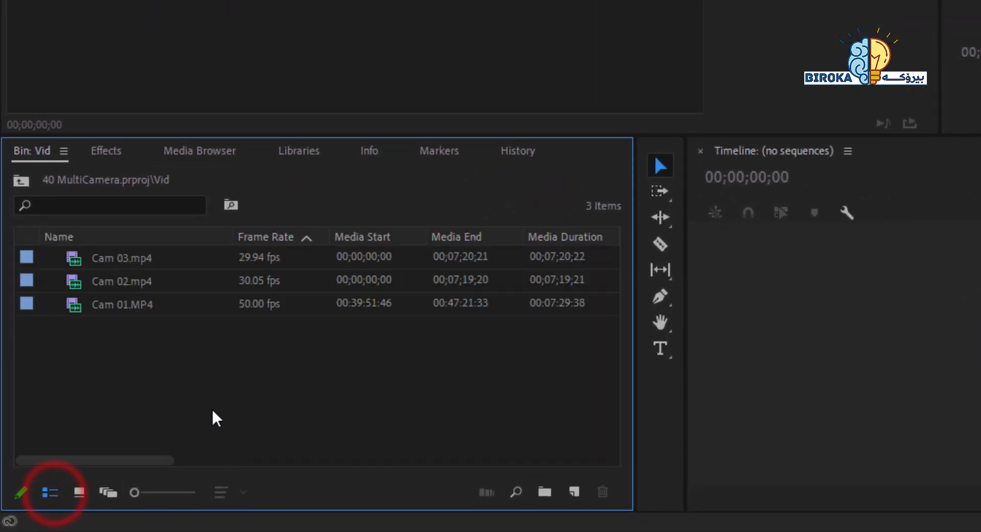
left_click(196, 397)
left_click_drag(136, 376, 103, 256)
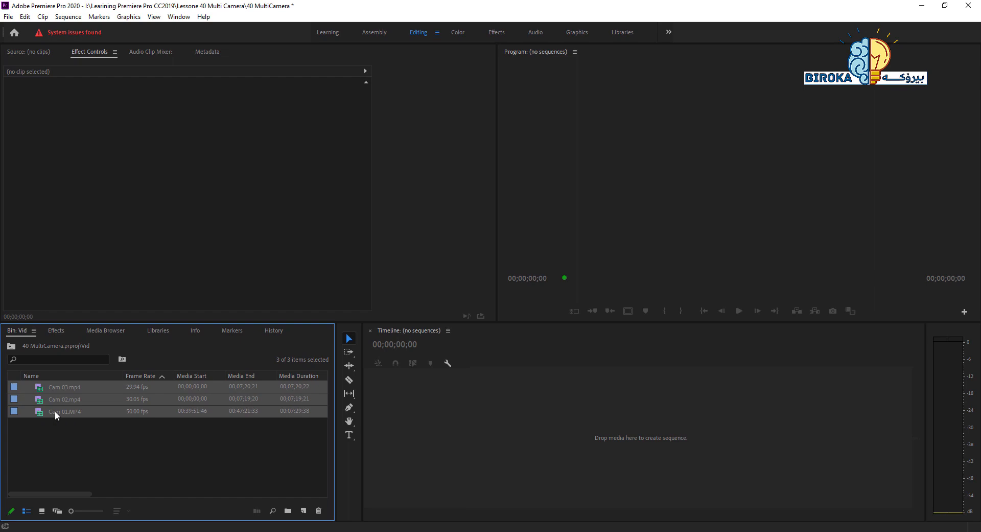
right_click(55, 412)
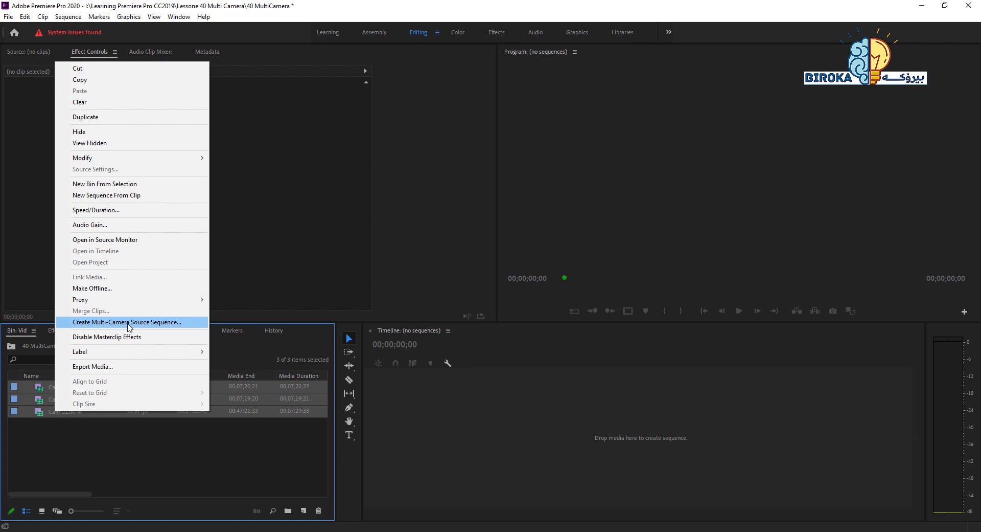
left_click(128, 322)
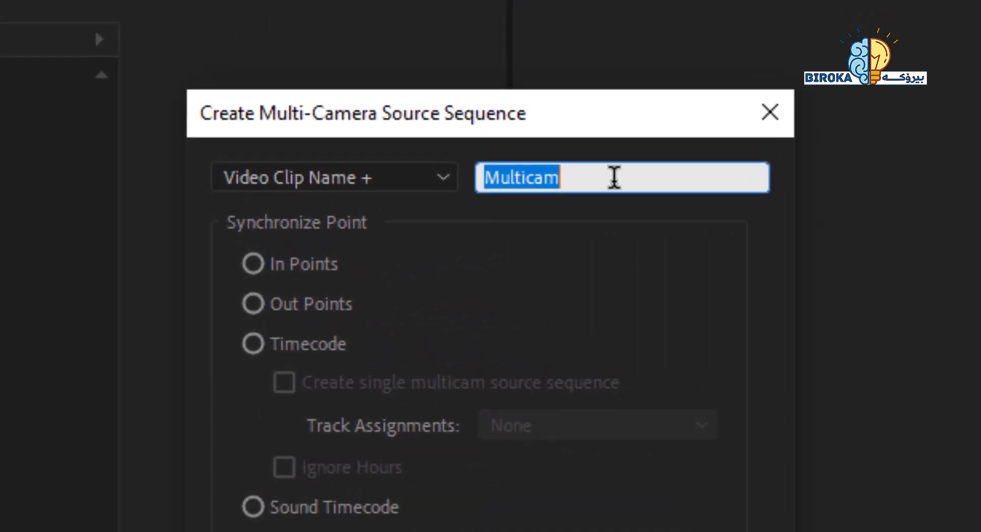
Create the multi-camera source sequence with the name suffix Multicam Goodbye, audio synchronization on track channel 1, and Camera 1 as sequence audio.
left_click(652, 174)
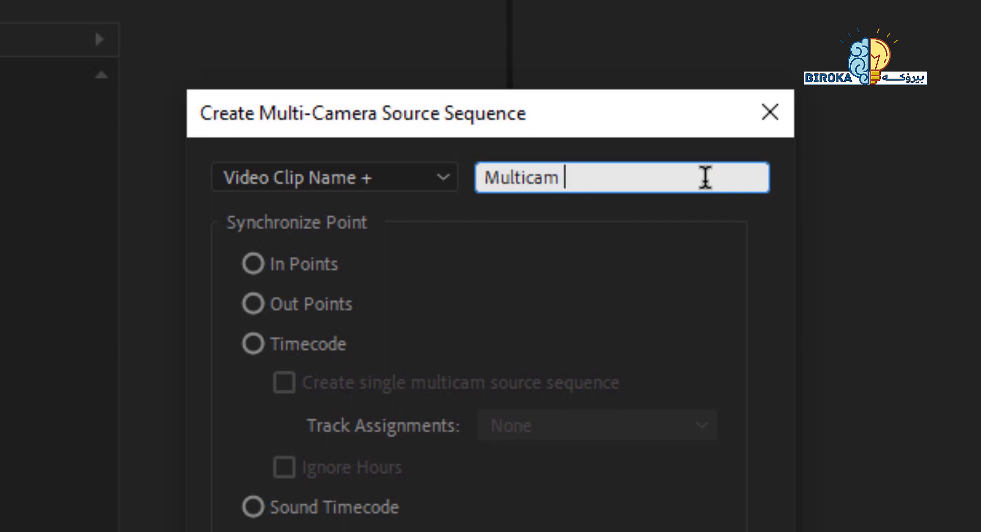
type("Goodbye")
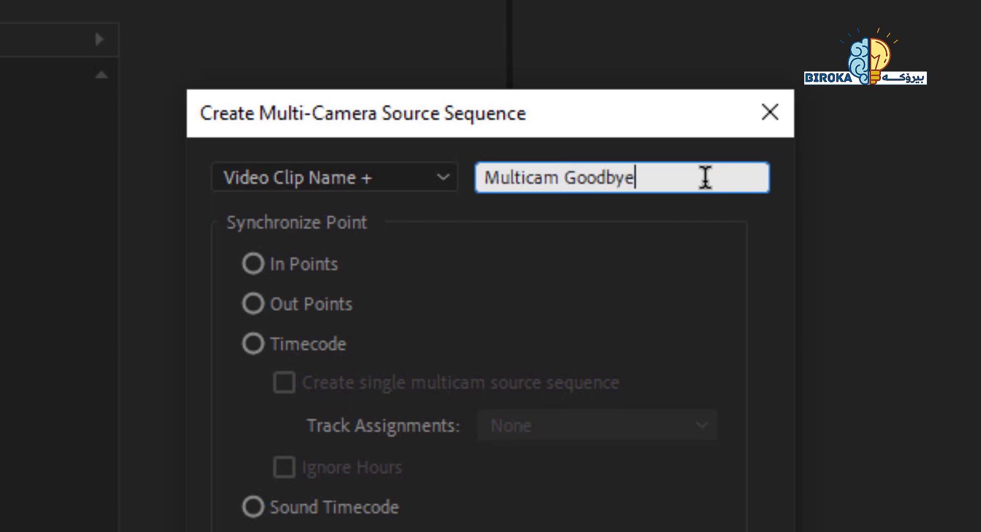
left_click(557, 333)
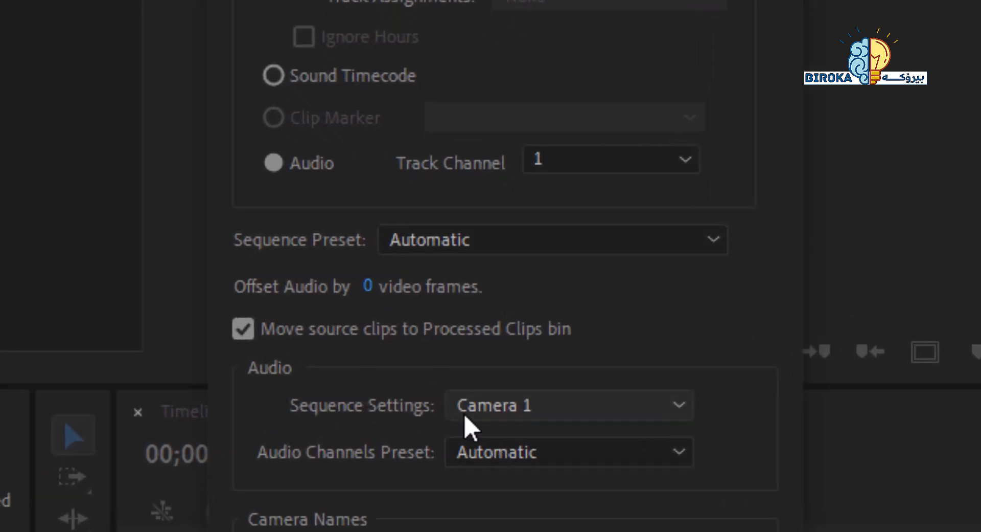
left_click(478, 369)
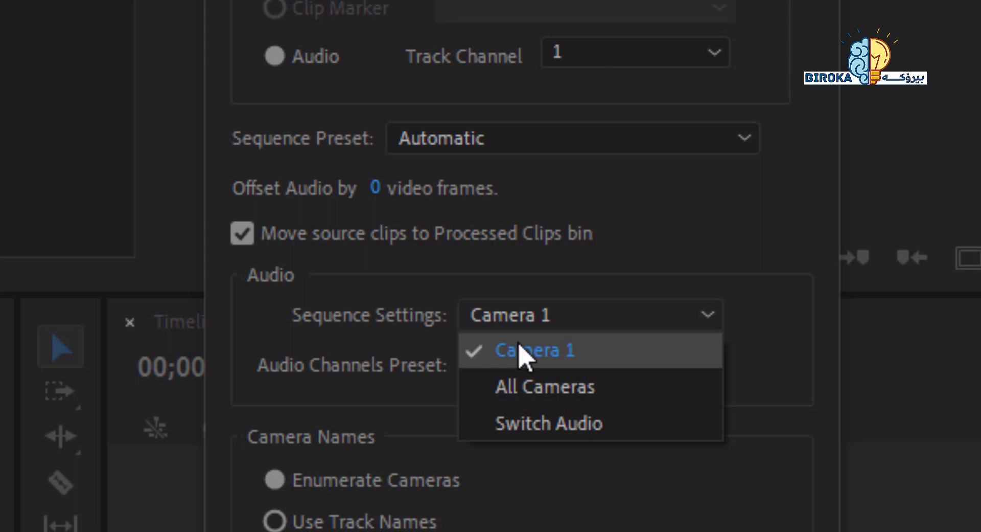
left_click(582, 355)
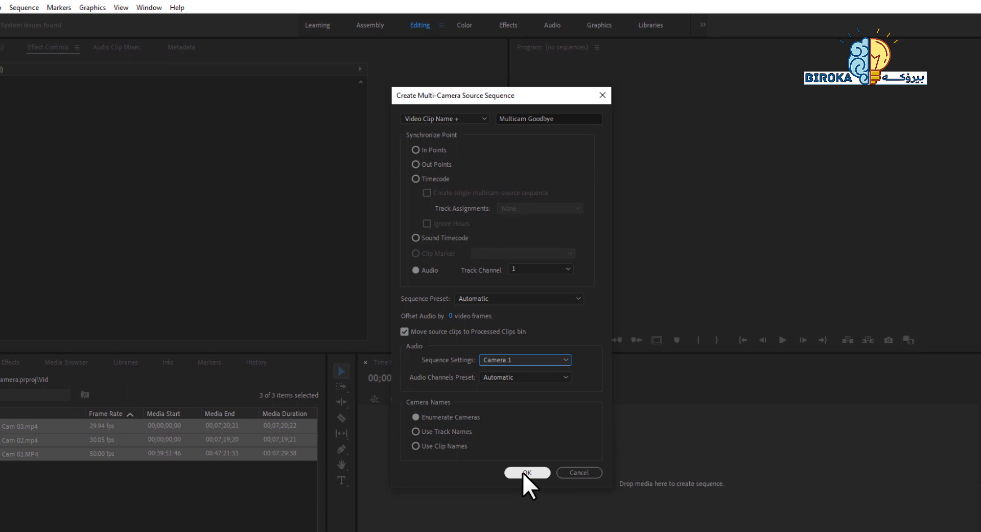
left_click(523, 473)
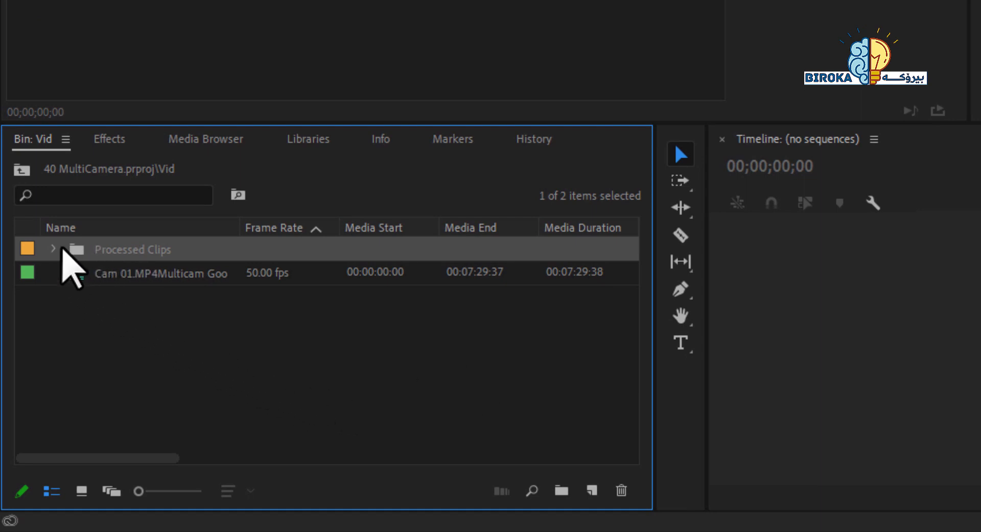
Check the contents of the Processed Clips bin, and show the Vid bin in icon view with the multicam sequence selected.
left_click(53, 248)
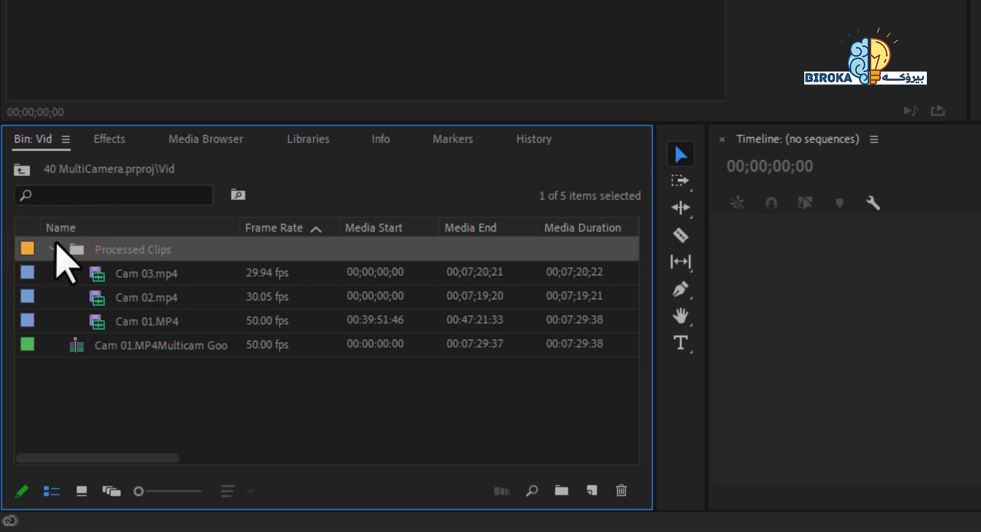
left_click(53, 248)
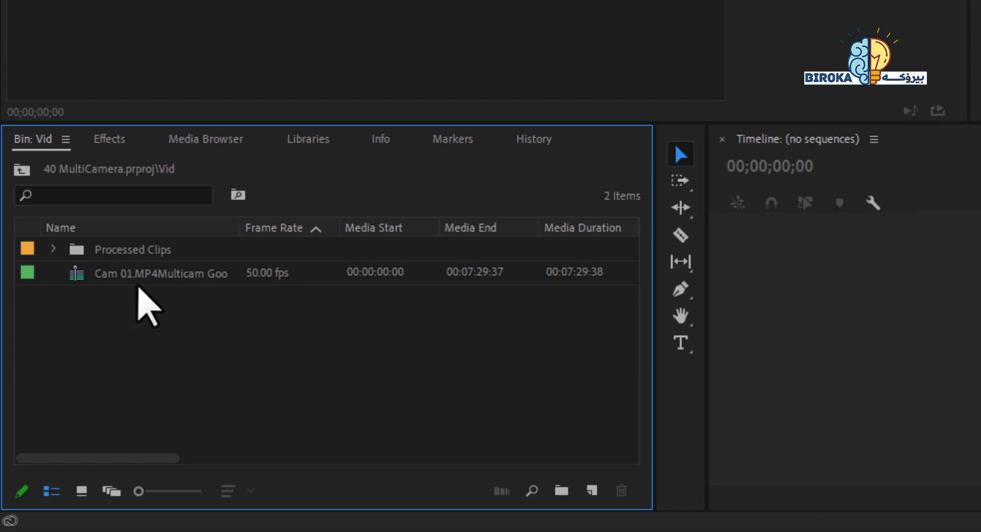
left_click(202, 323)
left_click(191, 275)
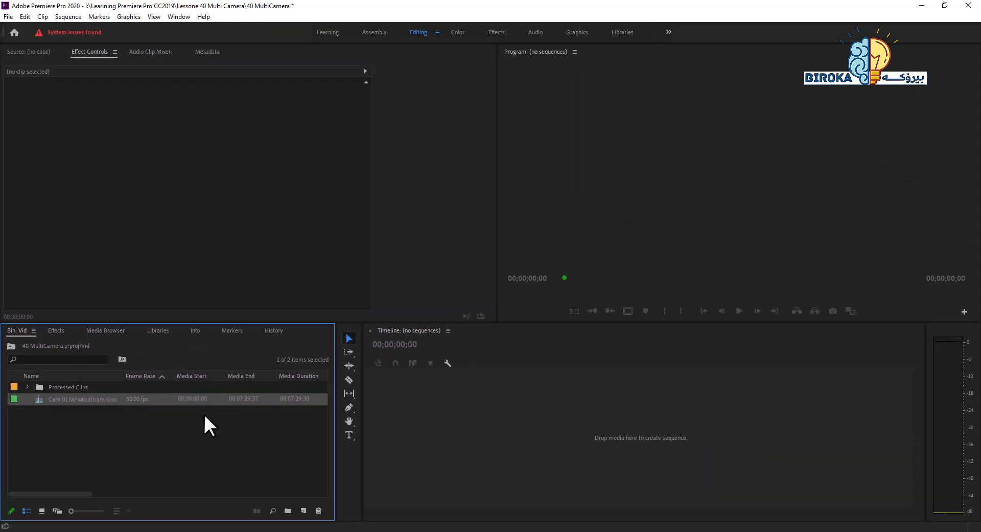
left_click(42, 511)
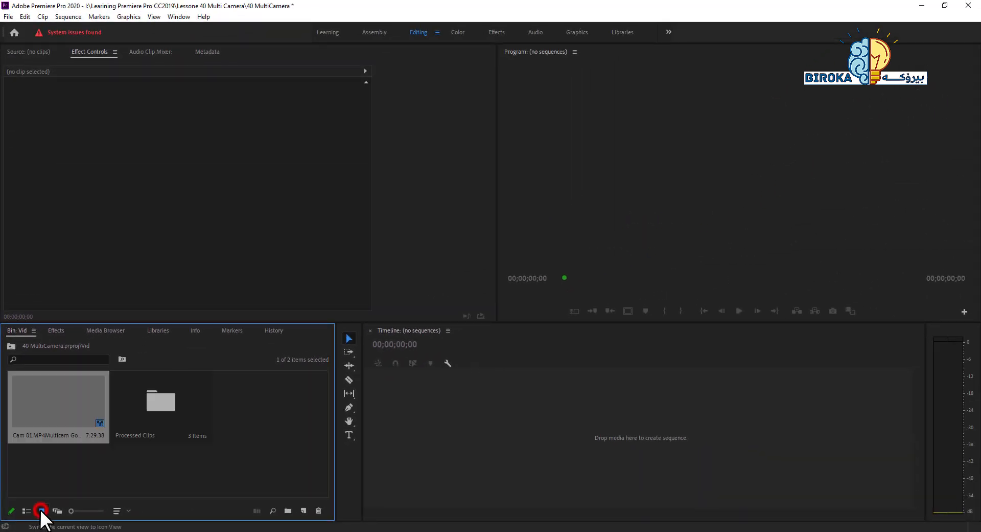
Show the Vid bin as a list and inspect the multicam source sequence's label and properties.
left_click(114, 463)
left_click(71, 411)
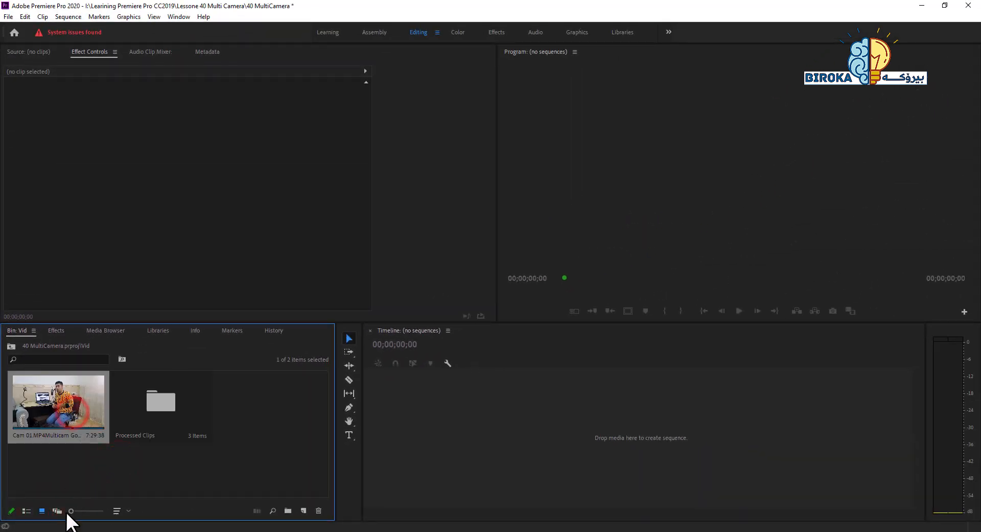
left_click(27, 511)
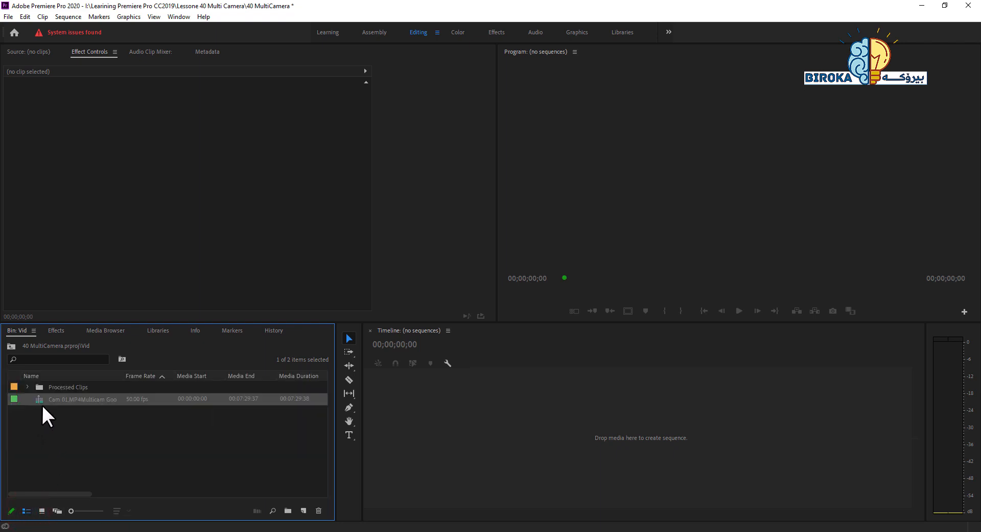
left_click(15, 399)
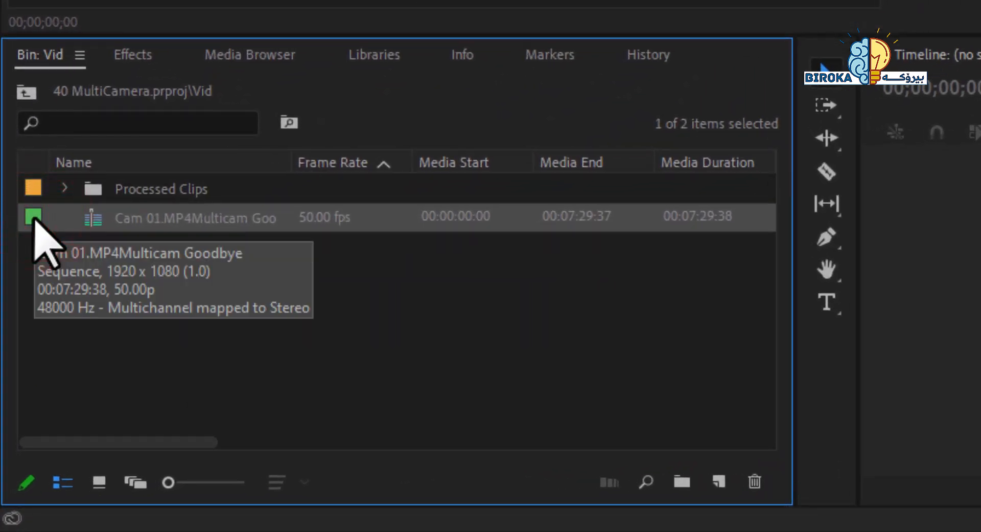
left_click(141, 243)
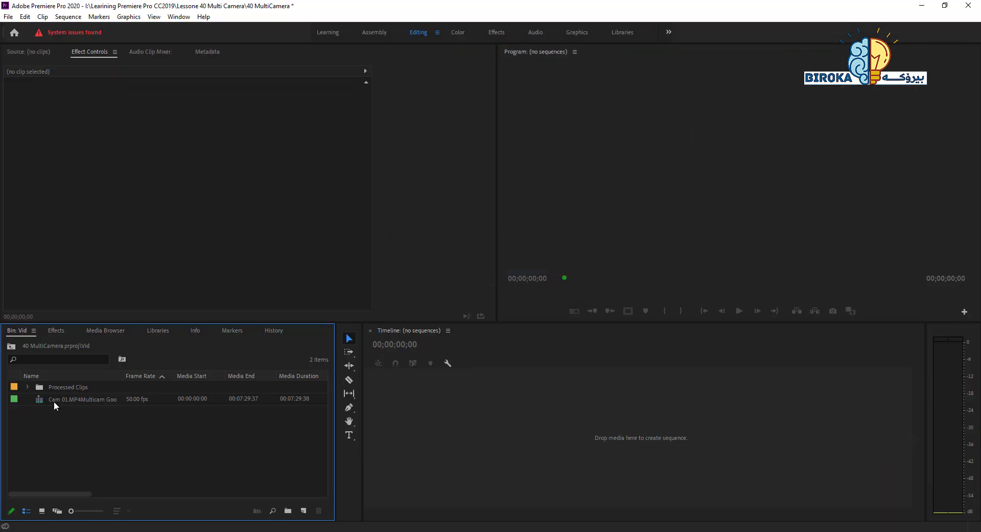
Create a new sequence from the multicam source clip and move its playhead to 00:01:57:40.
mouse_move(96, 408)
left_mouse_down()
mouse_move(230, 432)
mouse_move(171, 445)
mouse_move(83, 406)
left_mouse_up()
left_click(82, 402)
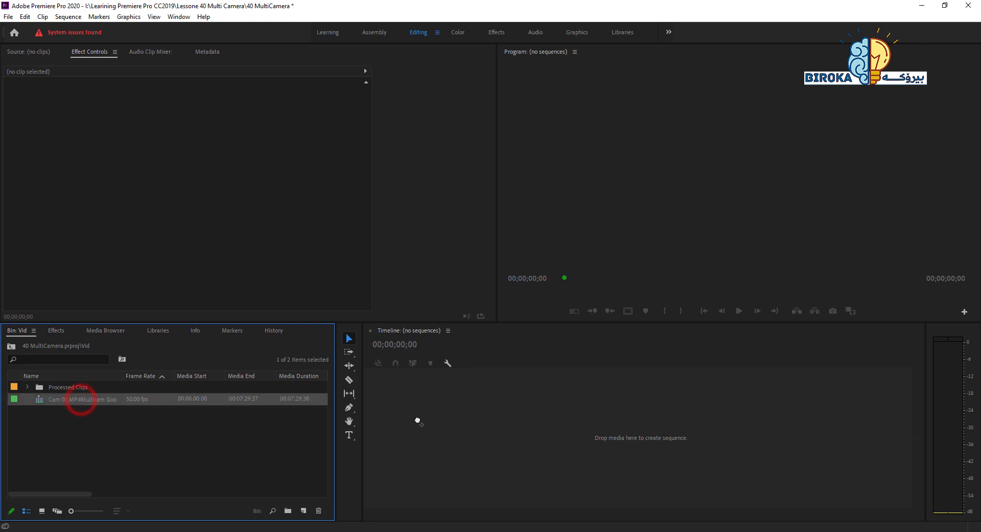
right_click(88, 402)
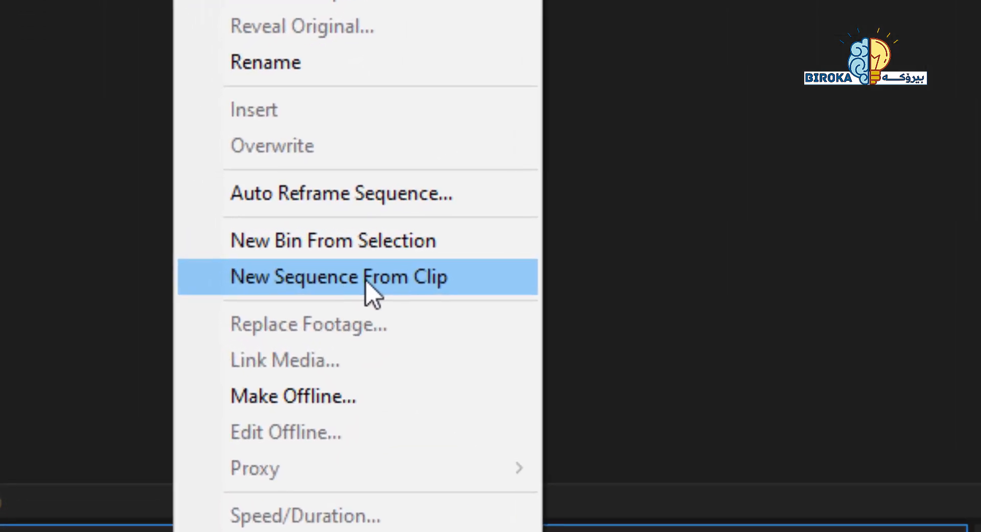
left_click(366, 280)
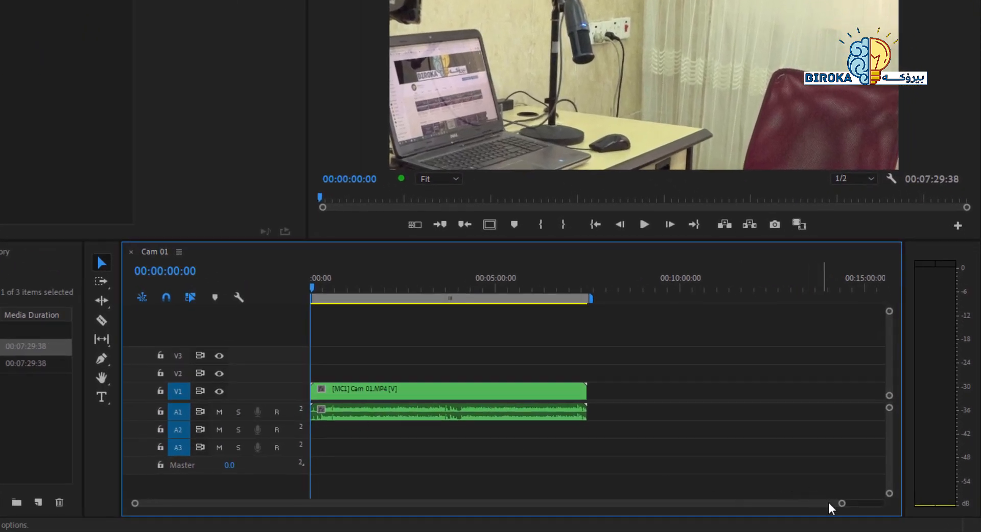
left_click_drag(841, 503, 728, 502)
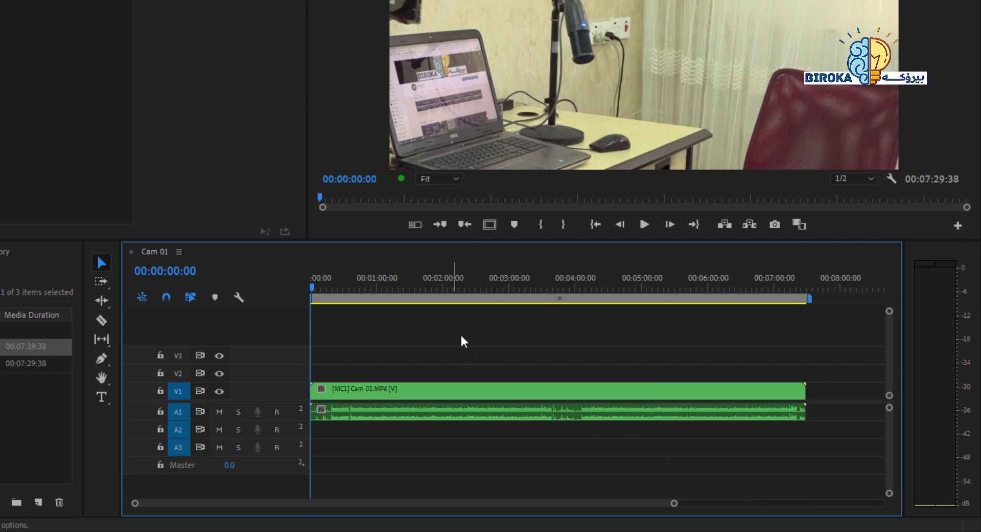
left_click_drag(394, 290, 441, 291)
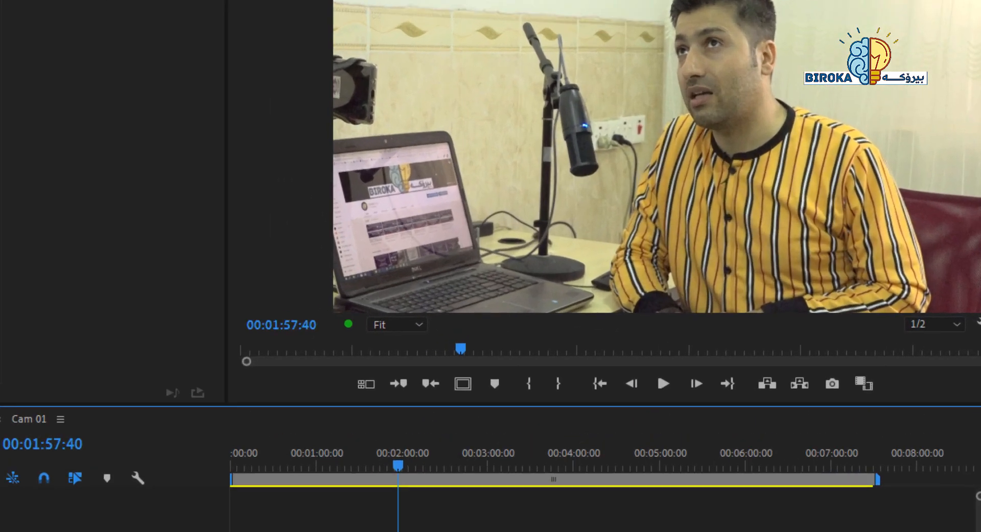
Customize the Program monitor's transport controls so that they include Toggle Multi-Camera View at the start of the row.
left_click(965, 311)
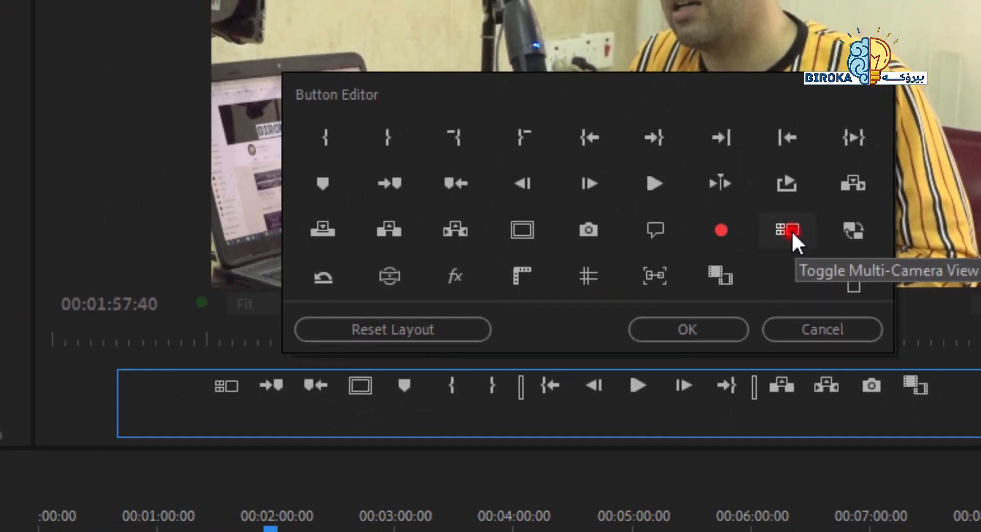
left_click_drag(792, 230, 214, 391)
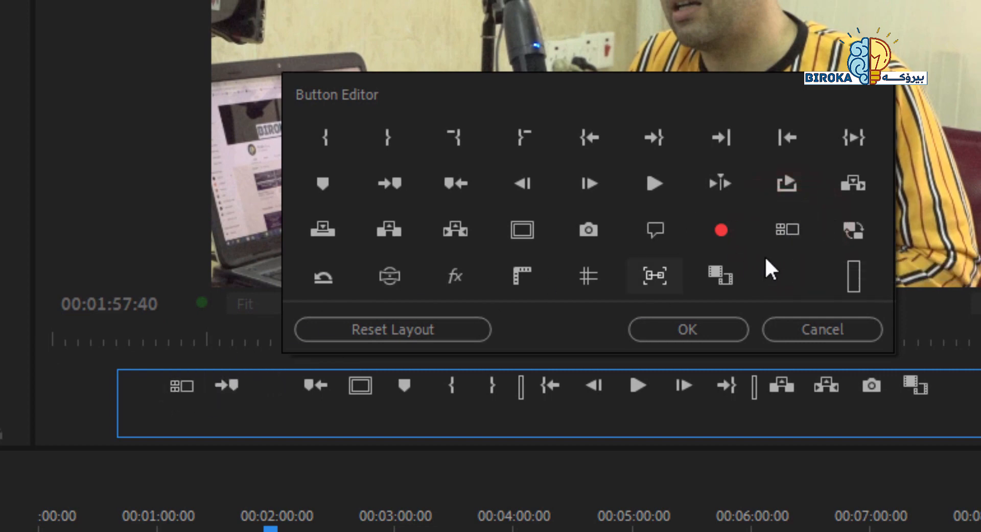
mouse_move(787, 230)
left_mouse_down()
mouse_move(358, 386)
mouse_move(214, 391)
left_mouse_up()
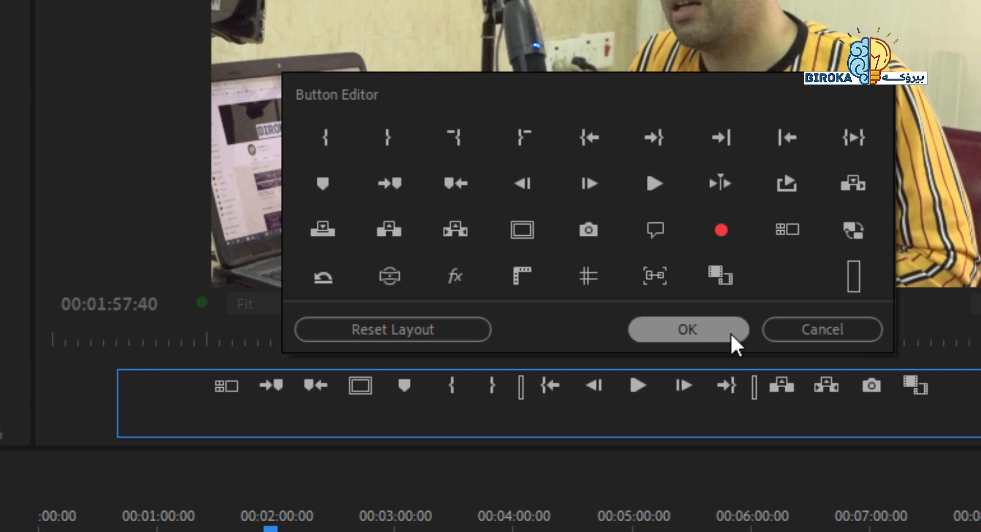
left_click(718, 327)
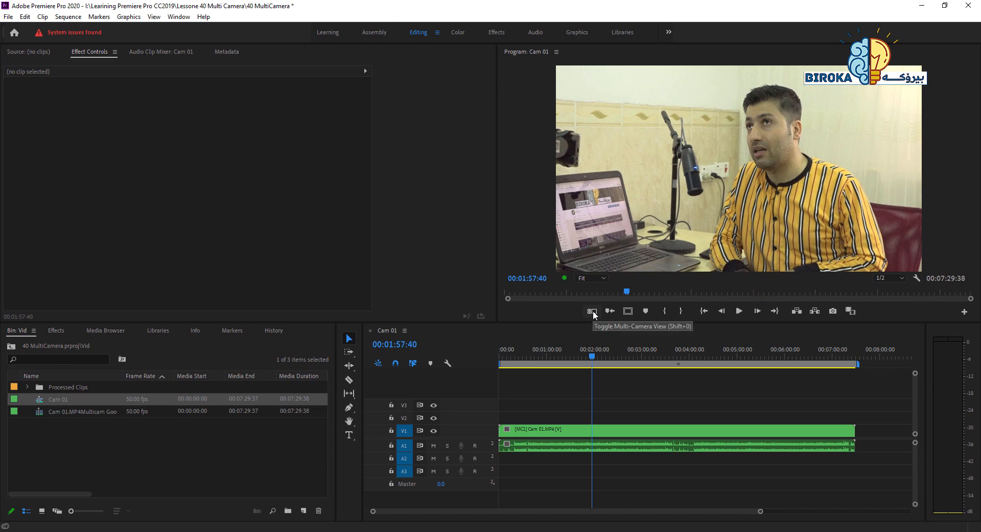
Turn on the multi-camera view and widen the Program monitor across the upper workspace.
left_click(569, 399)
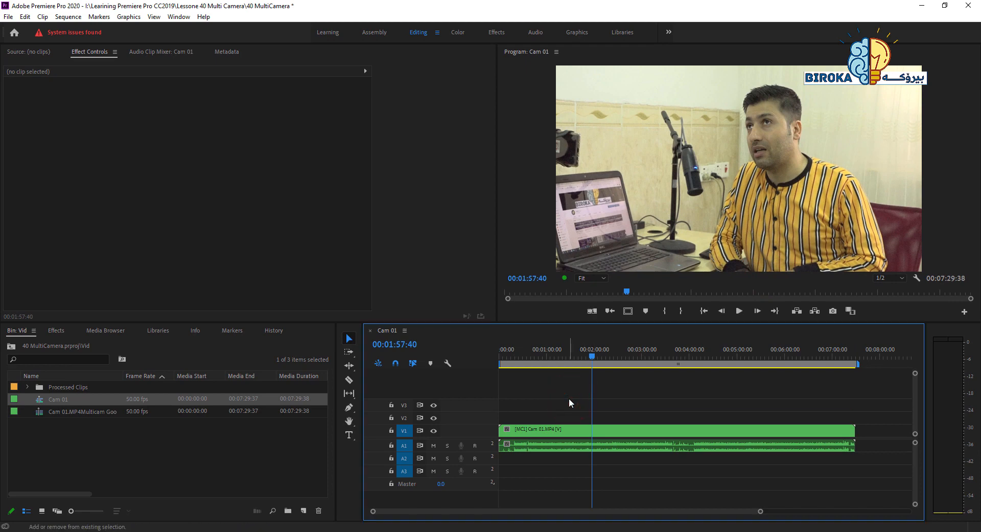
key("shift+0")
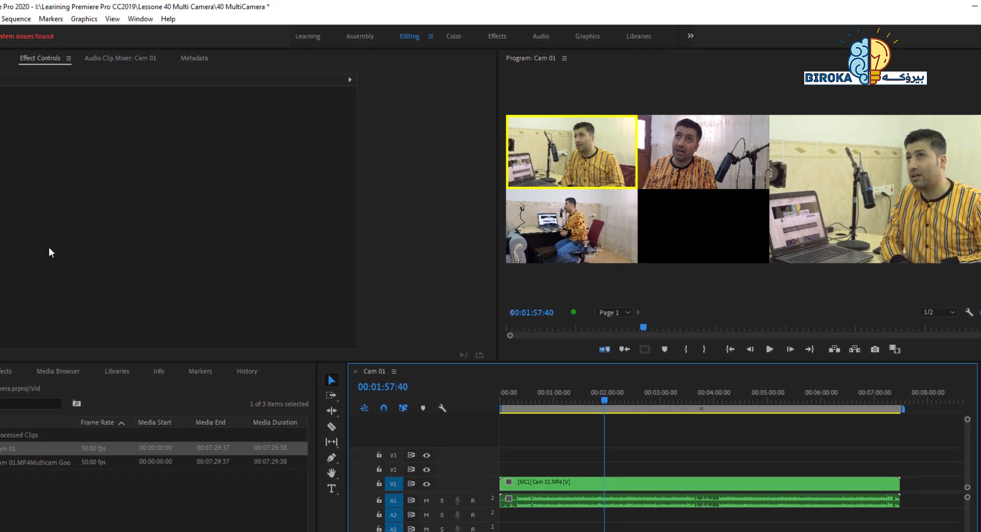
left_click_drag(497, 230, 121, 211)
left_click_drag(90, 210, 0, 210)
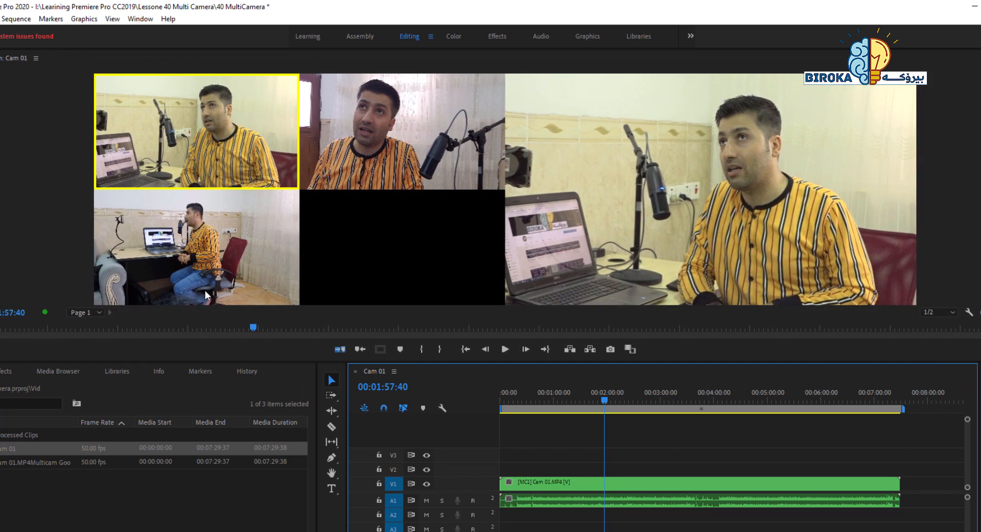
Play back the opening of the Cam 01 sequence from about 16 seconds to find where the speech begins.
left_click_drag(531, 398, 515, 399)
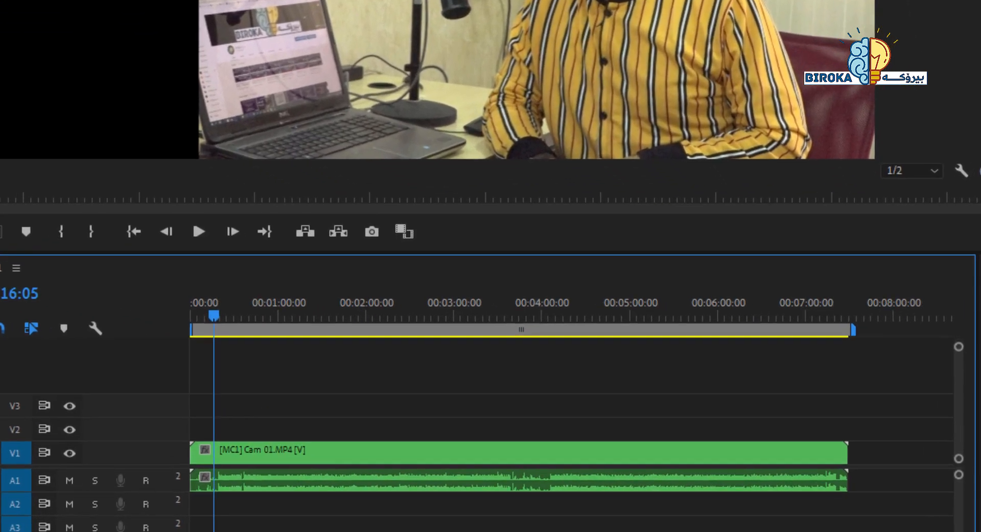
key("=")
key("=")
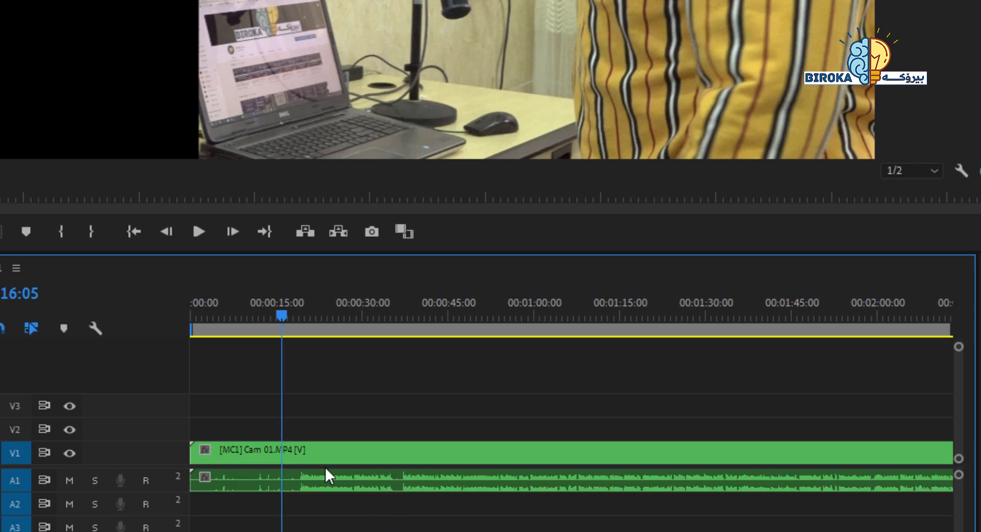
left_click(307, 446)
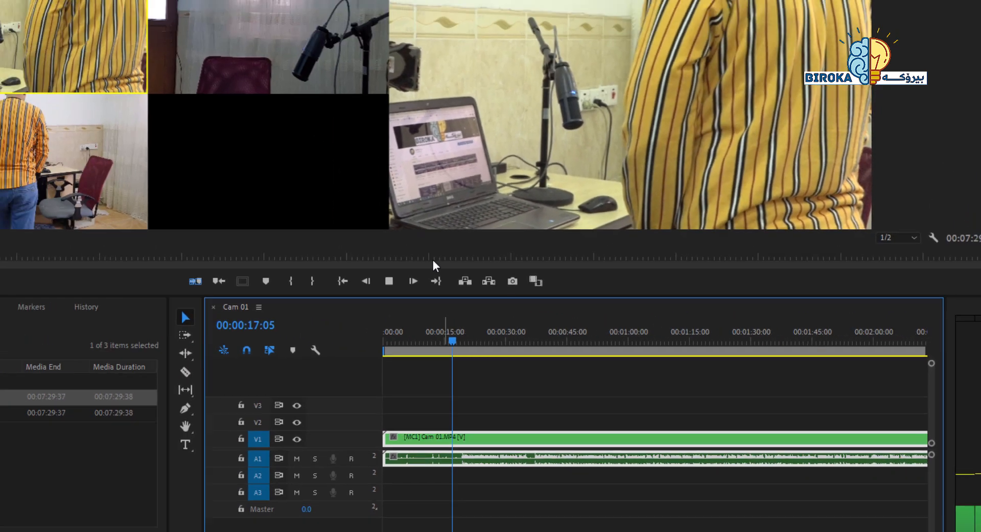
key("space")
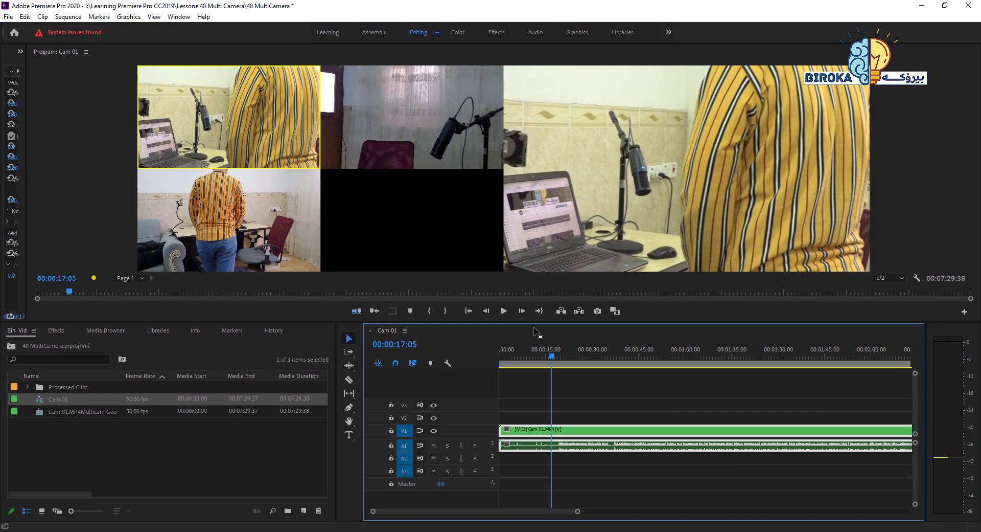
left_click_drag(553, 355, 559, 358)
key("space")
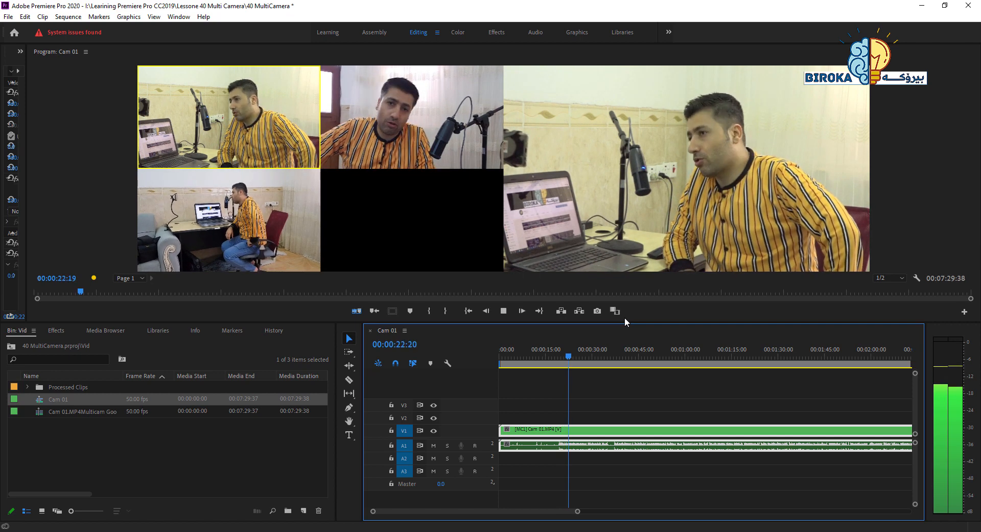
key("space")
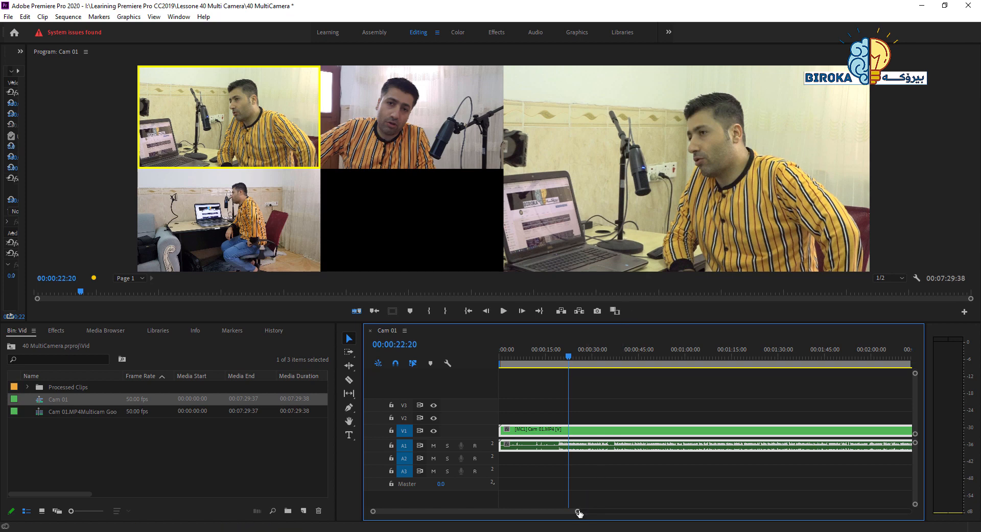
Place the playhead at 00:00:17:39, just before the speech starts in the audio waveform.
left_click_drag(577, 510, 550, 519)
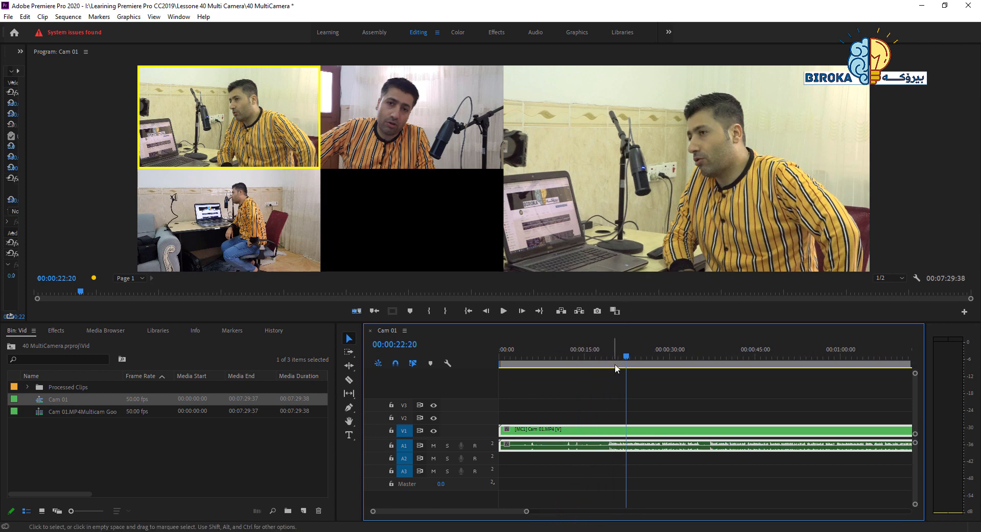
left_click(612, 358)
left_click(609, 359)
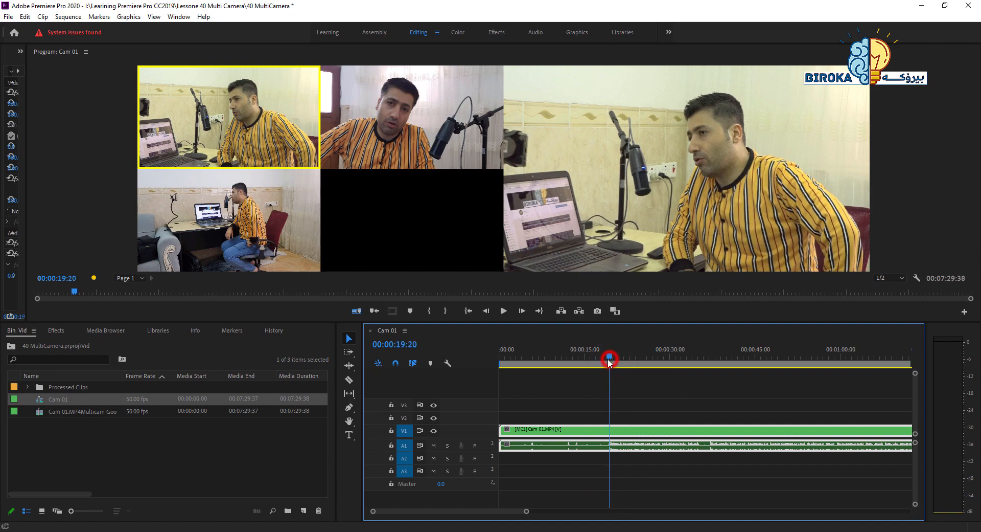
left_click(608, 355)
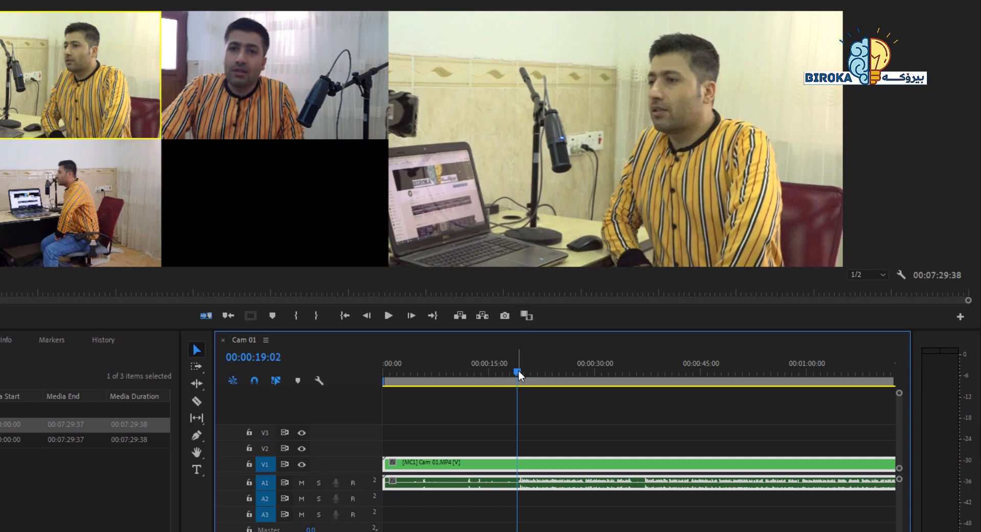
left_click(505, 374)
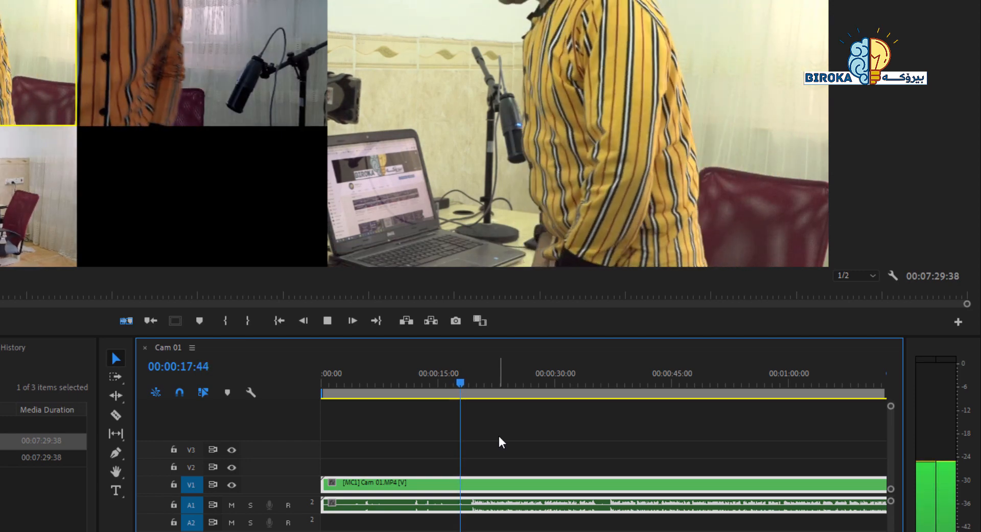
key("space")
left_click_drag(465, 383, 460, 392)
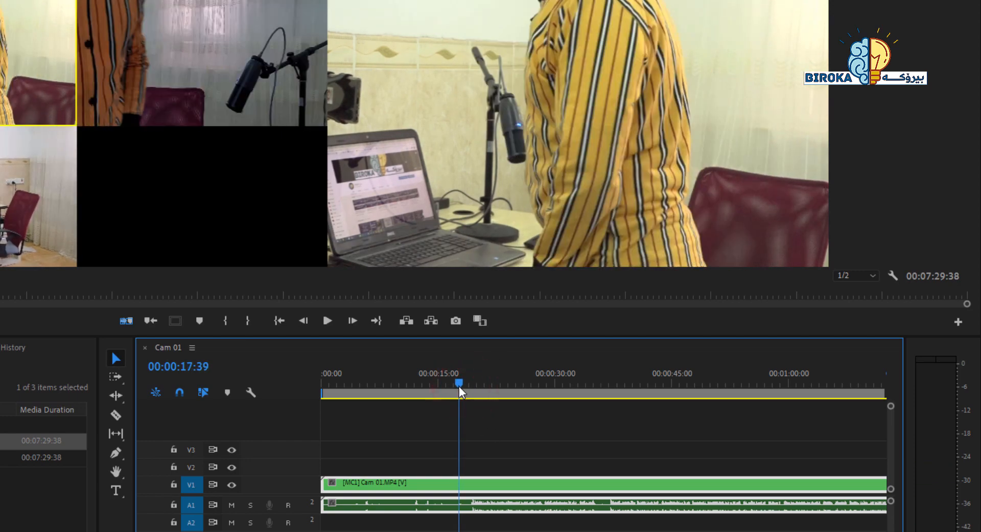
Cut the multicam clip at the playhead and ripple delete the unwanted opening segment.
key("c")
left_click(462, 484)
key("v")
left_click(416, 486)
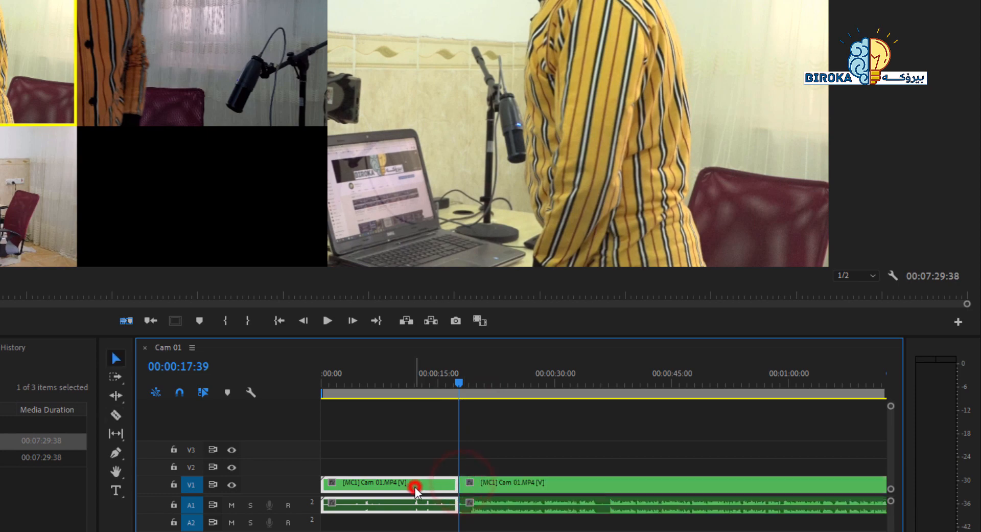
key("Delete")
right_click(416, 490)
left_click(431, 495)
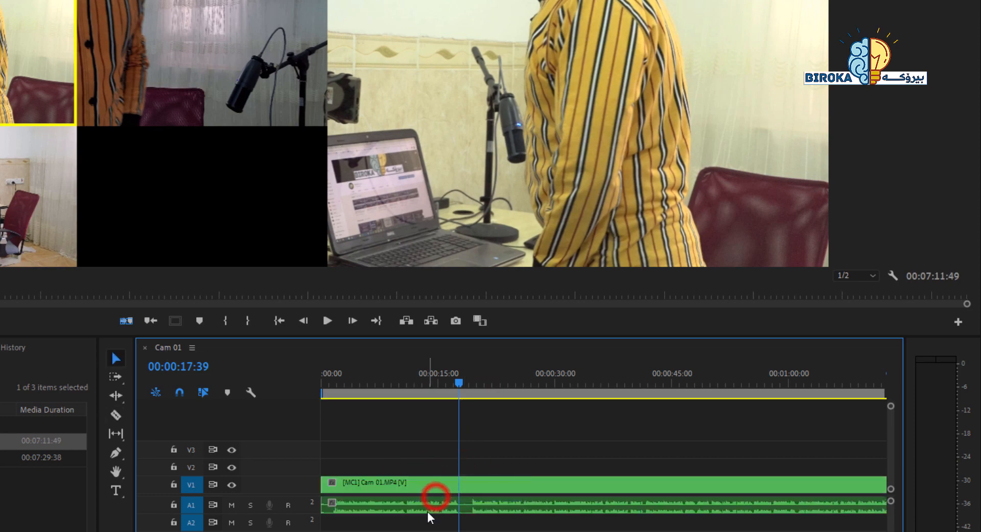
Play the trimmed sequence from its beginning and set the playhead back to 00:00:01:04.
left_click_drag(366, 385, 288, 389)
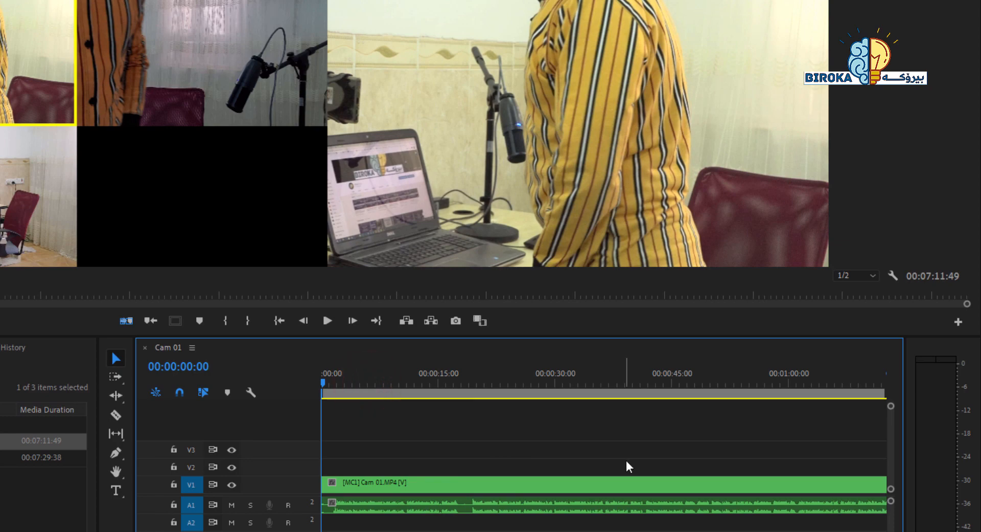
key("space")
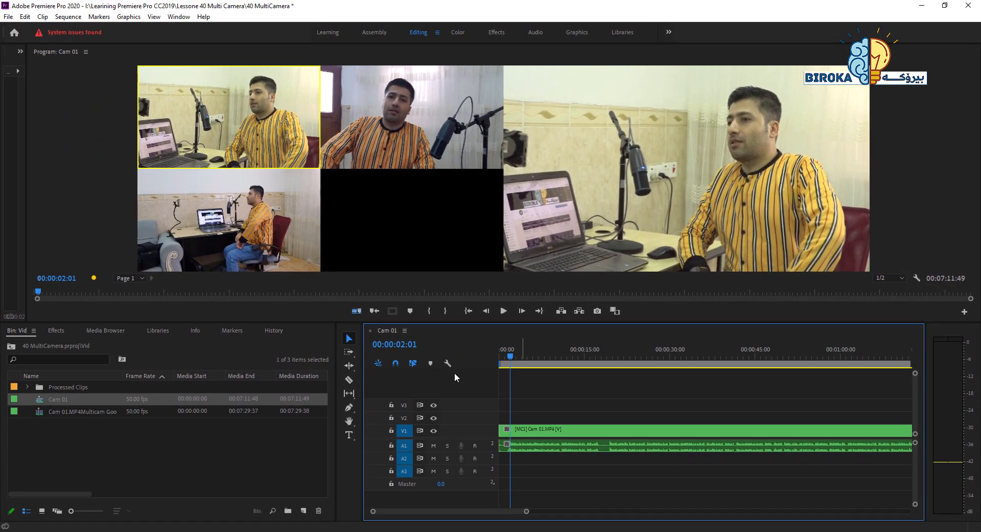
left_click_drag(455, 364, 507, 365)
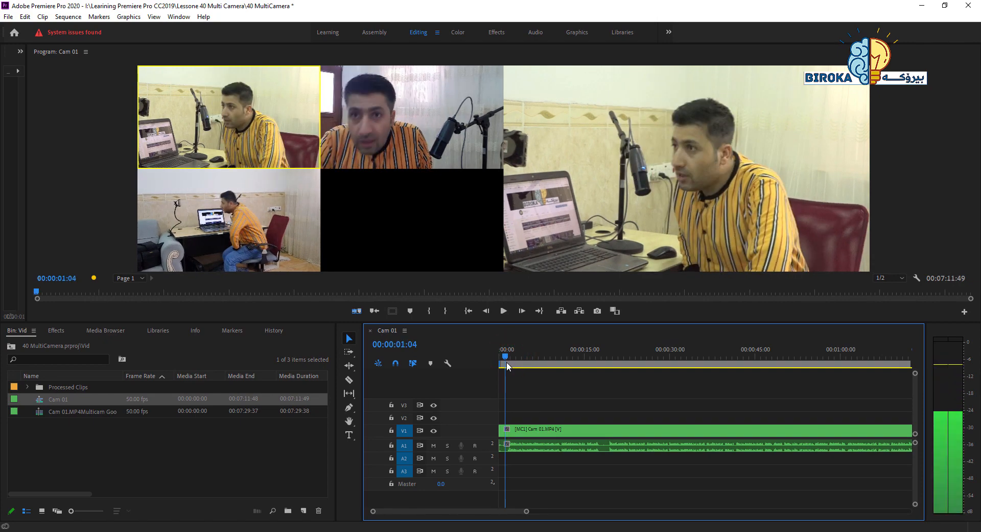
Switch the multicam clip to the Cam 02 angle and play back a few seconds of it.
left_click(400, 147)
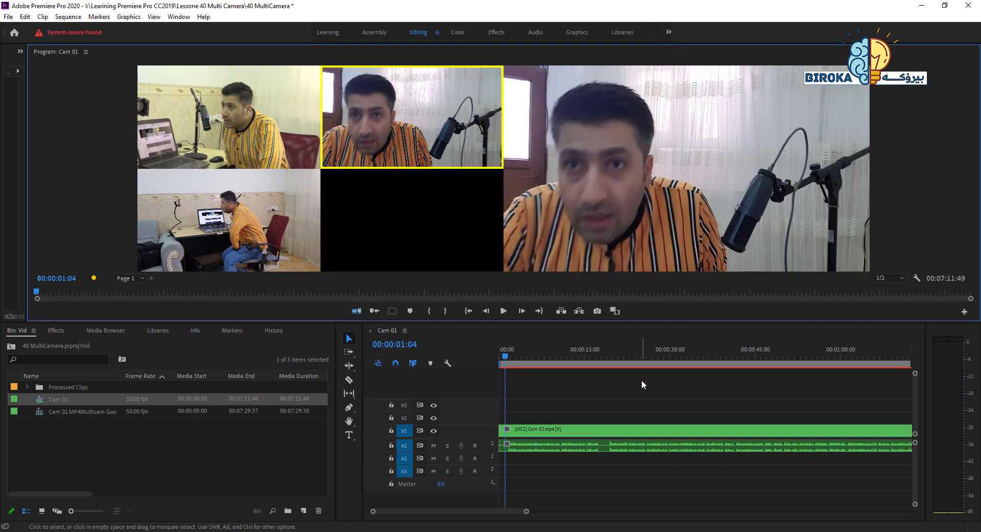
left_click(501, 314)
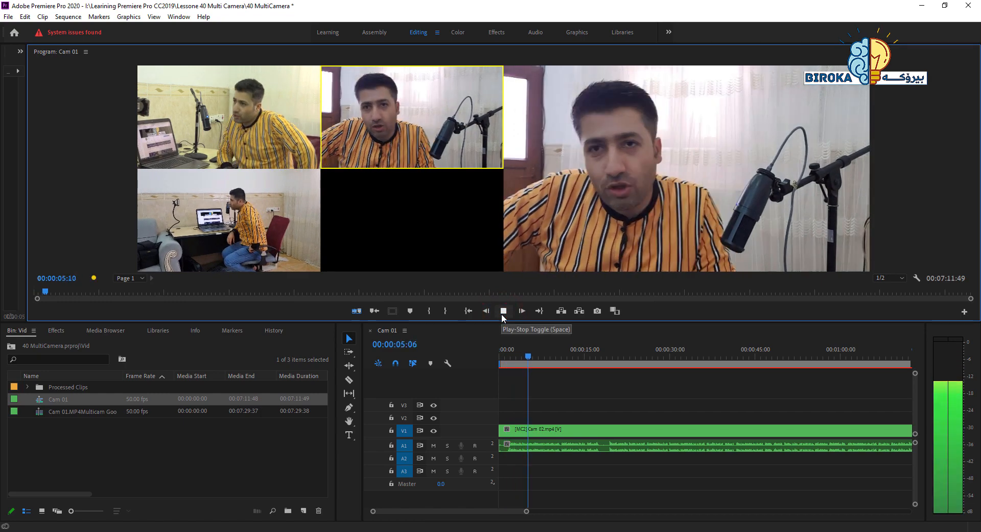
left_click(501, 314)
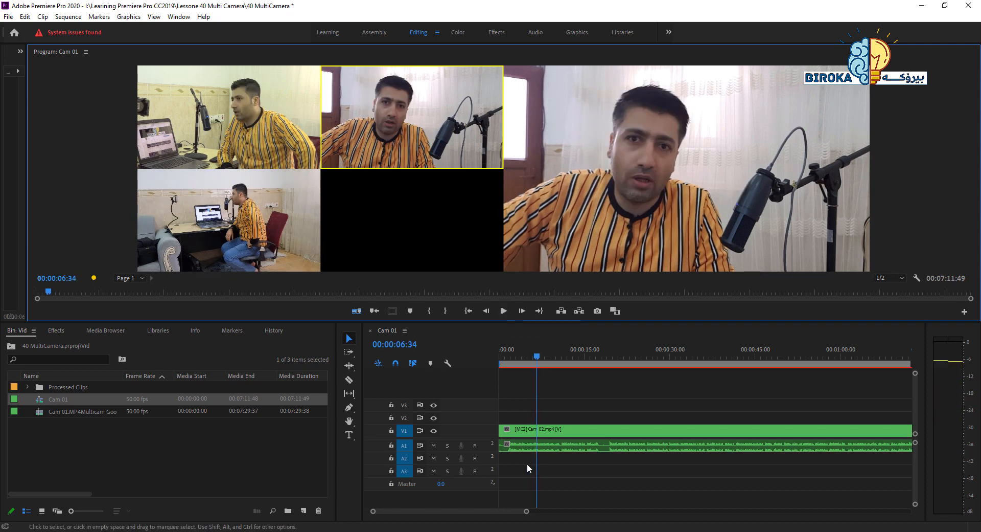
Play the sequence from its start, switching live from Cam 02 to Cam 01 and on to Cam 03, and stop at 00:00:50:02.
left_click_drag(526, 511, 577, 511)
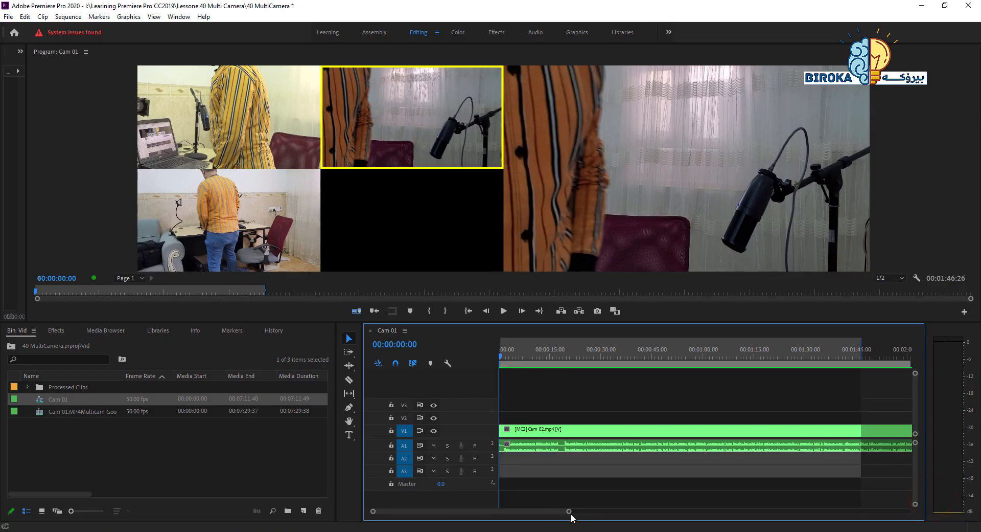
left_click_drag(569, 511, 537, 512)
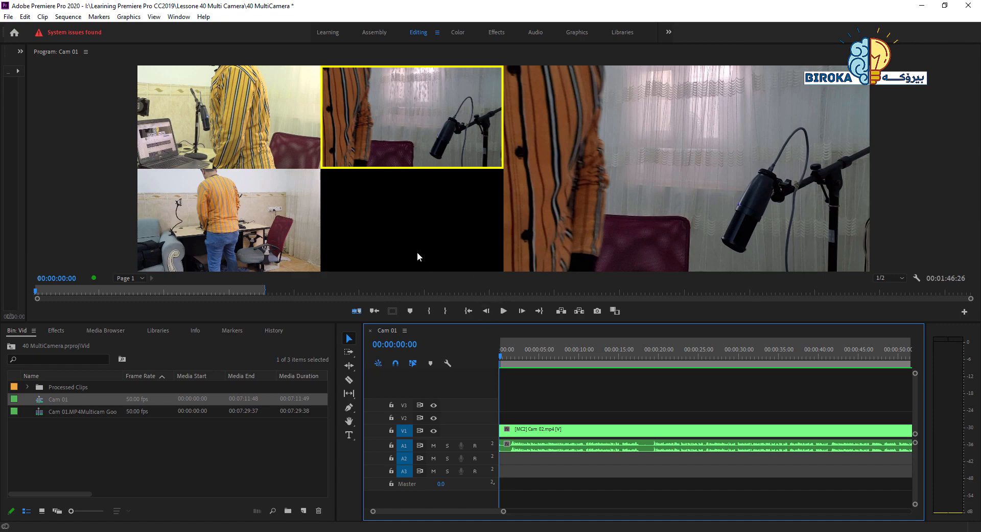
left_click(504, 311)
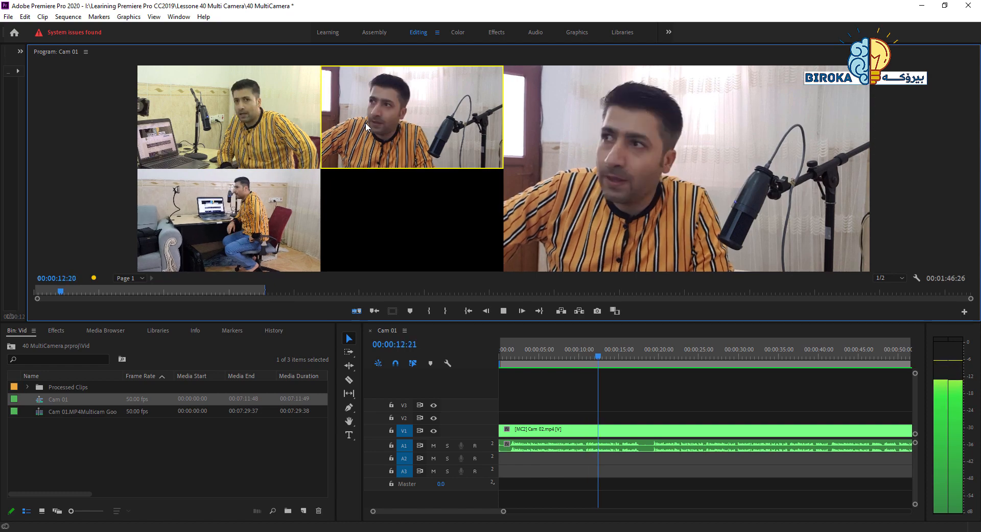
left_click(271, 123)
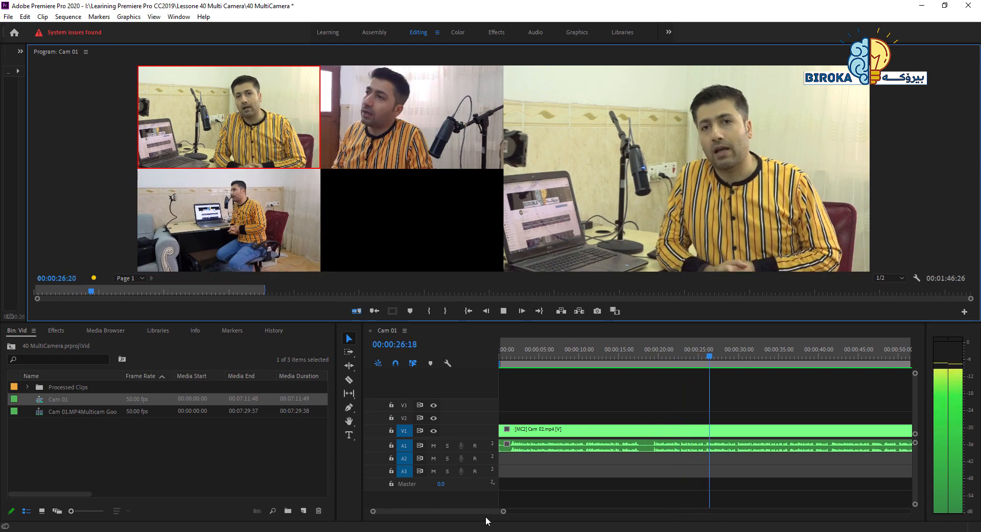
left_click_drag(483, 513, 492, 515)
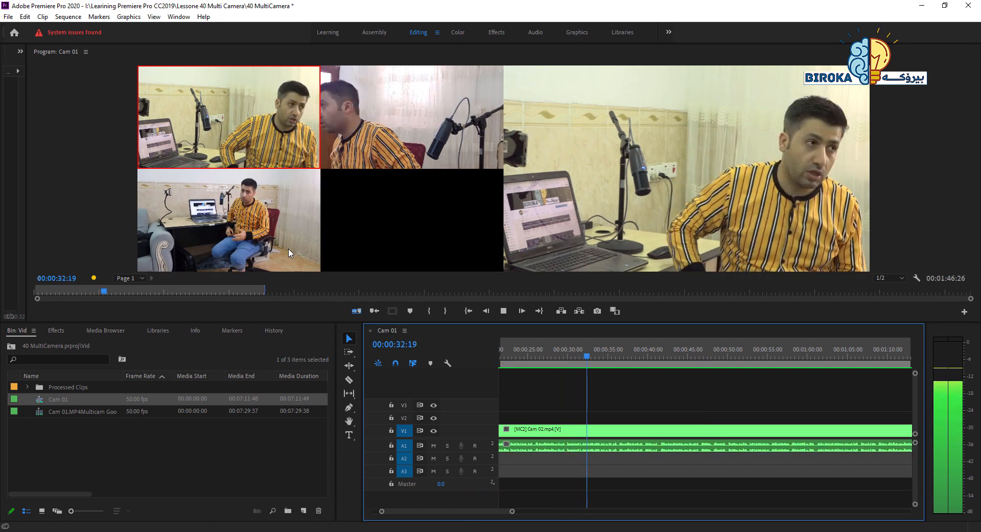
left_click(255, 215)
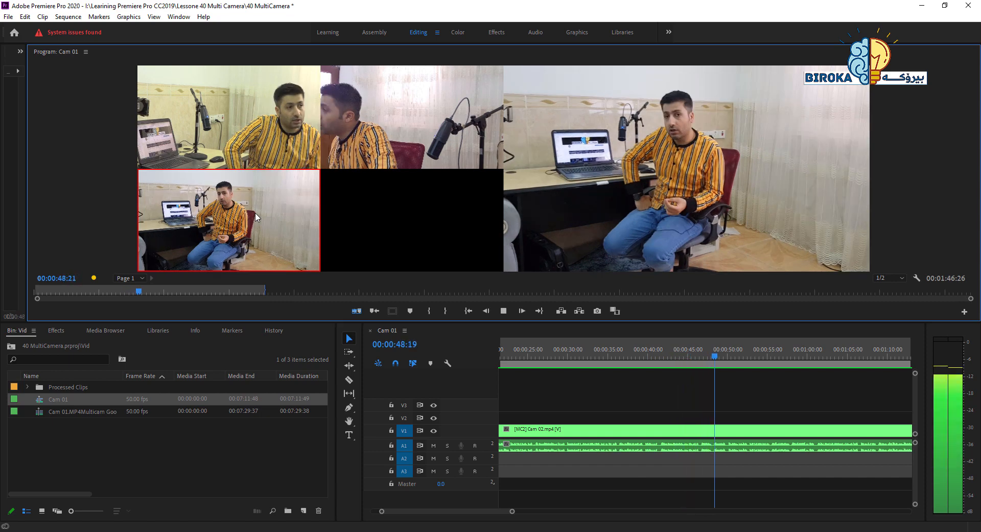
key("space")
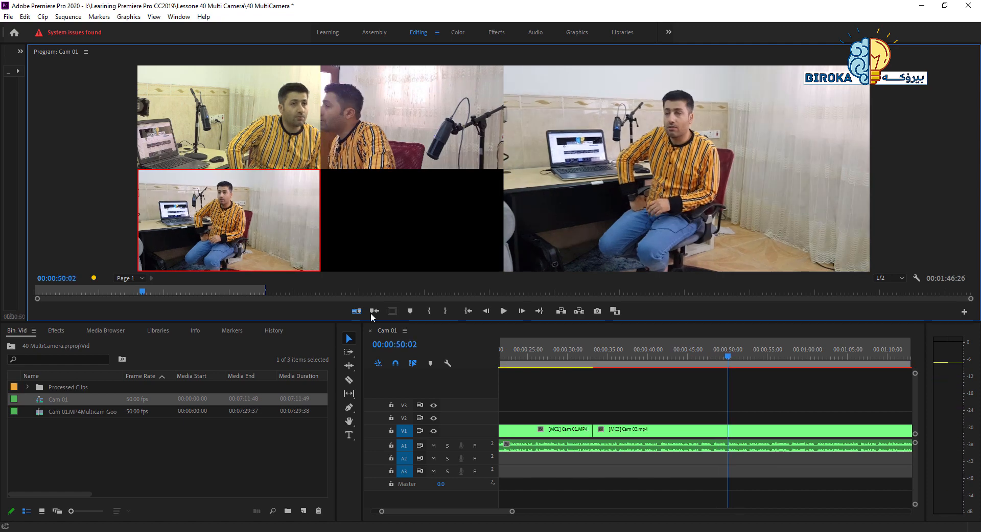
With playback stopped, try the Cam 01, Cam 03 and Cam 02 angles on the last segment and settle on Cam 01.
left_click_drag(512, 513, 493, 530)
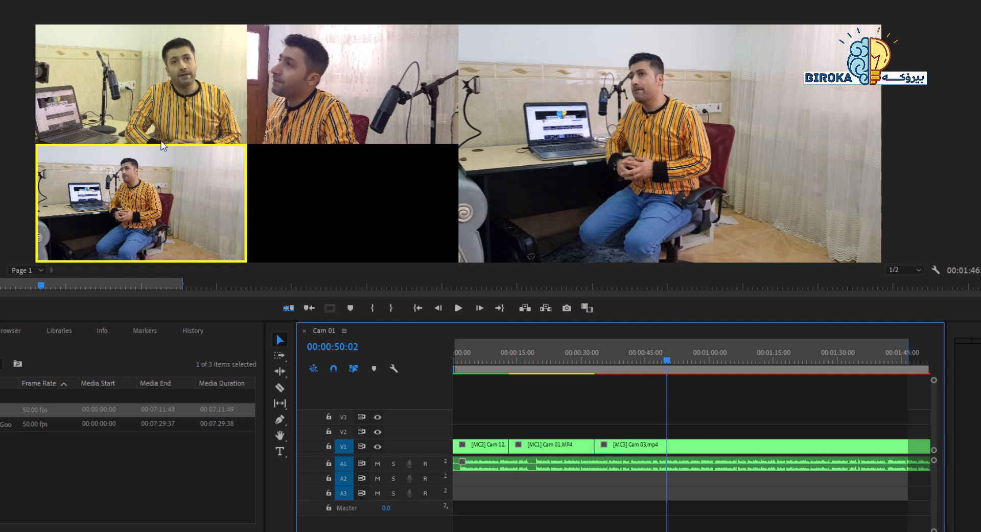
left_click(212, 105)
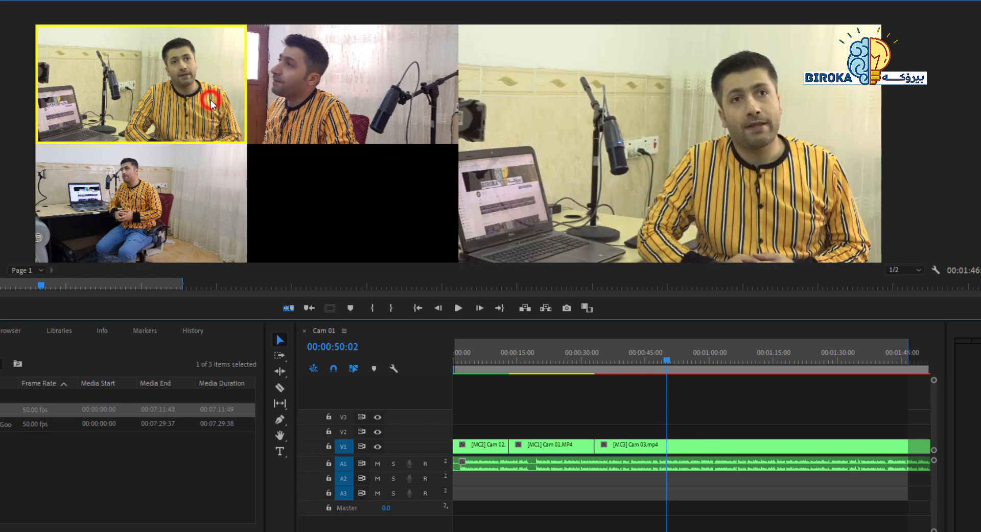
left_click(208, 194)
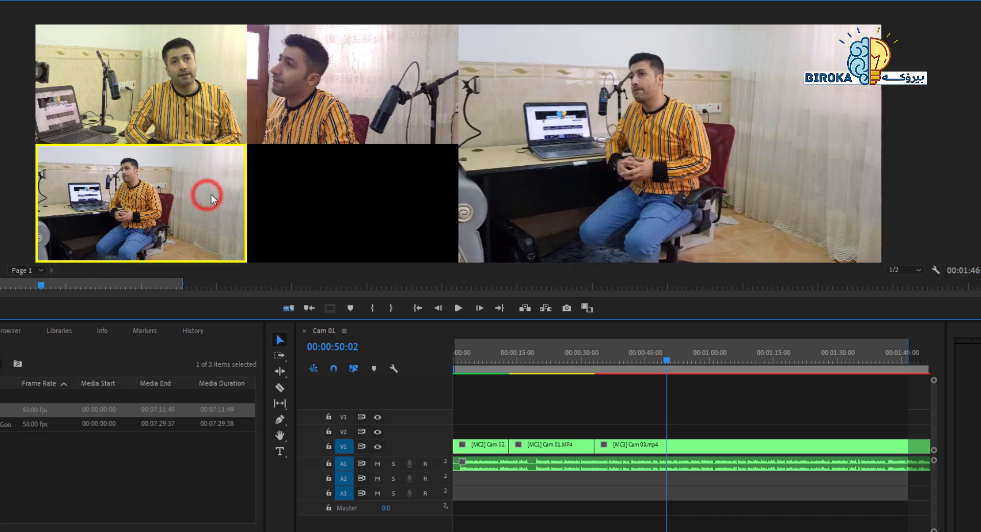
left_click(322, 91)
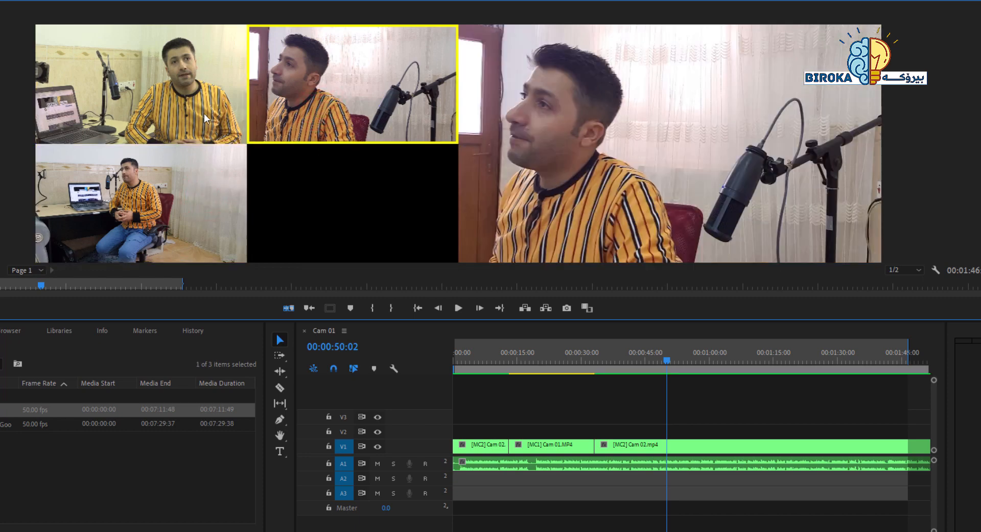
left_click(191, 91)
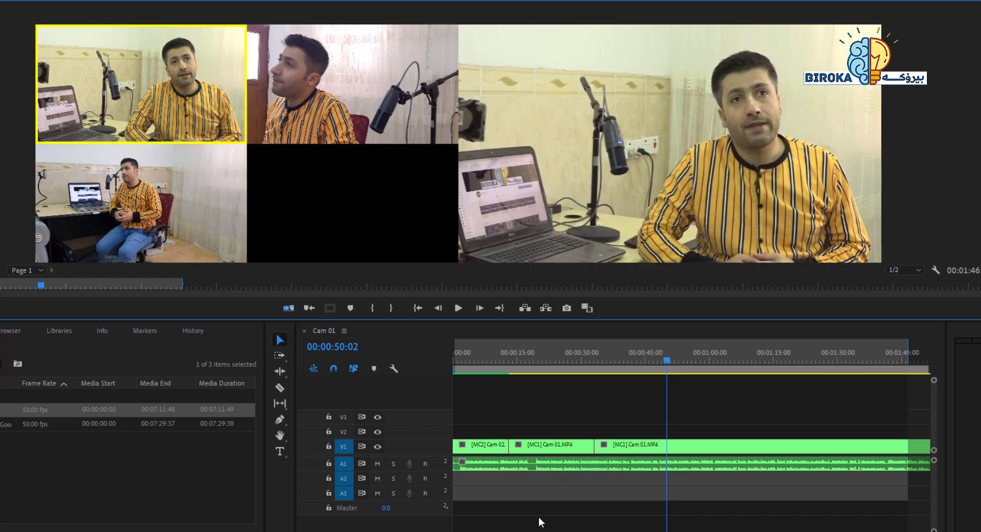
Return to the sequence start, turn off the multi-camera view, and play the edit in the normal program view until 00:00:21:16.
left_click(510, 529)
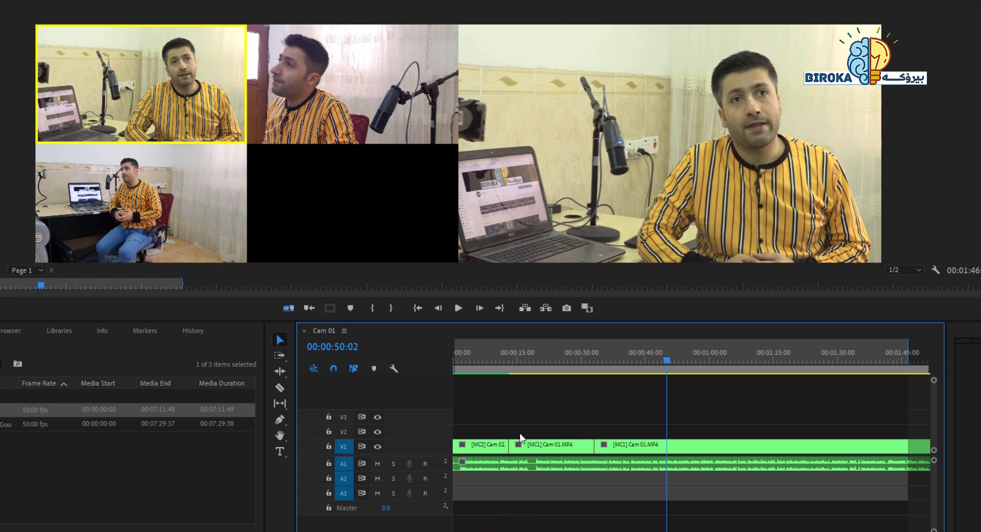
left_click_drag(474, 354, 443, 353)
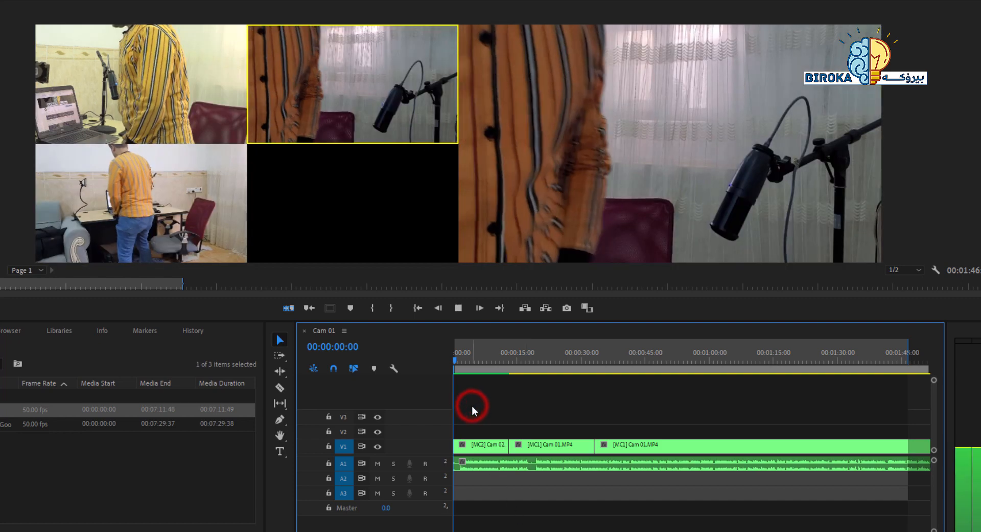
key("space")
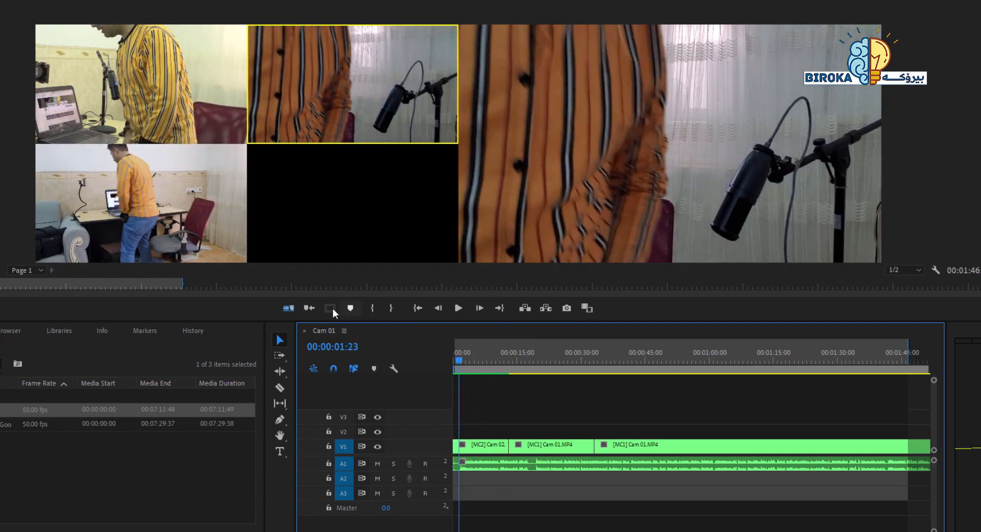
left_click(292, 311)
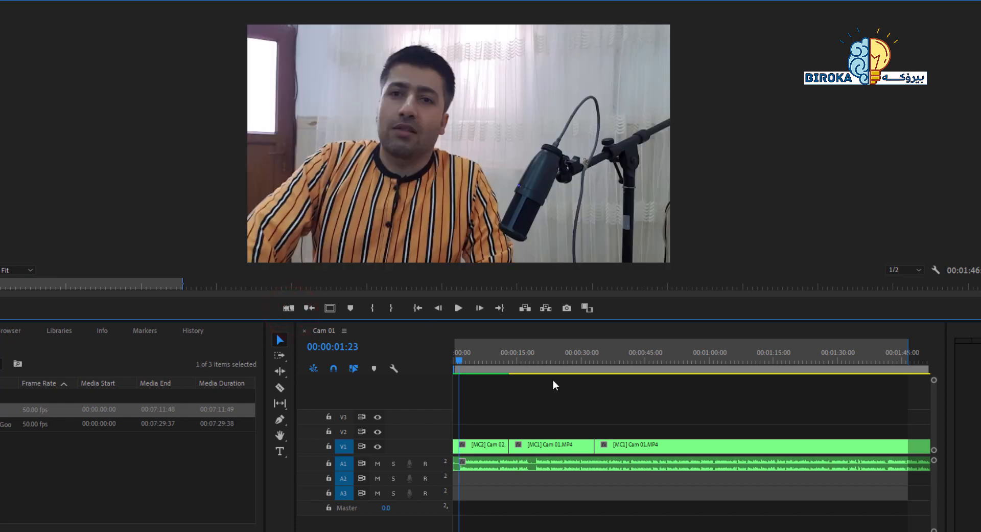
left_click(458, 307)
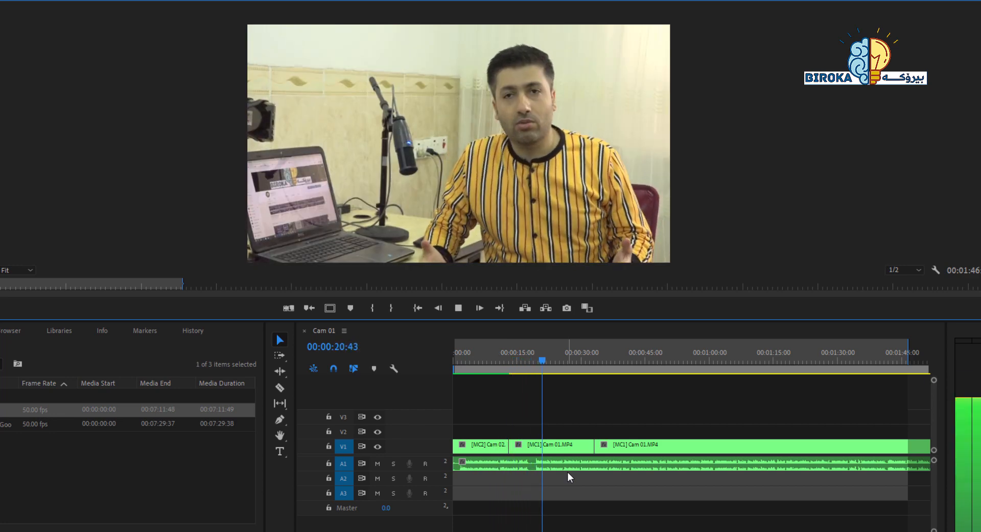
key("space")
Review the first camera cut by playing the sequence from 00:00:12:08 through the change from Cam 02 to Cam 01.
key("=")
key("=")
key("=")
key("=")
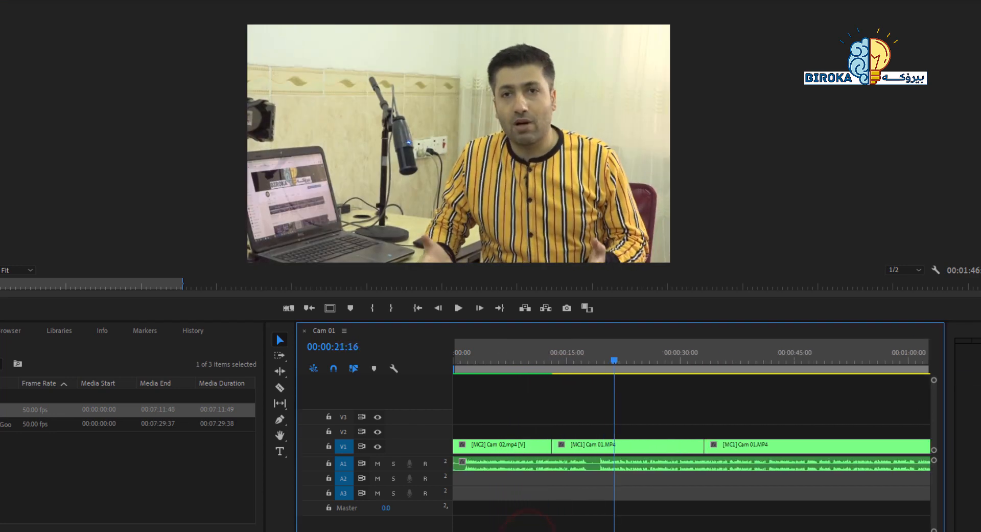
left_click(590, 360)
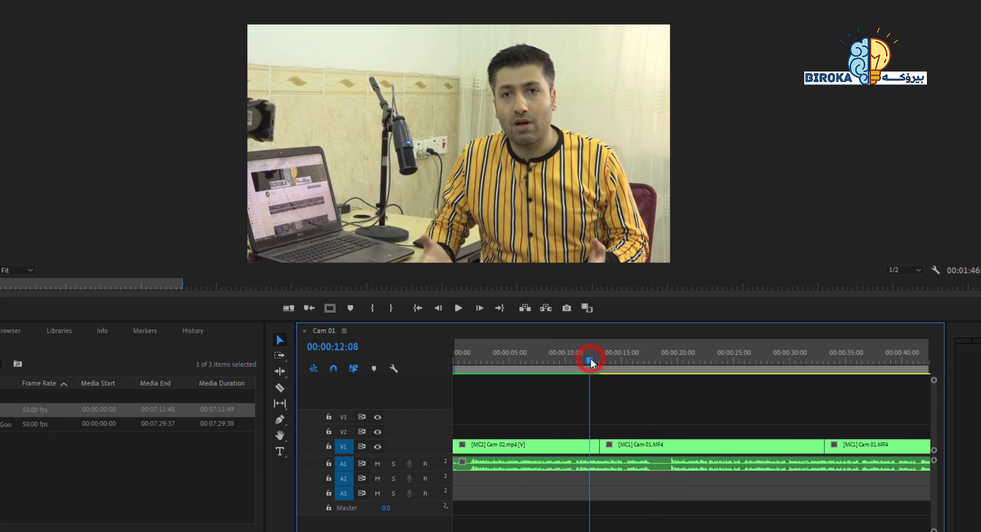
key("space")
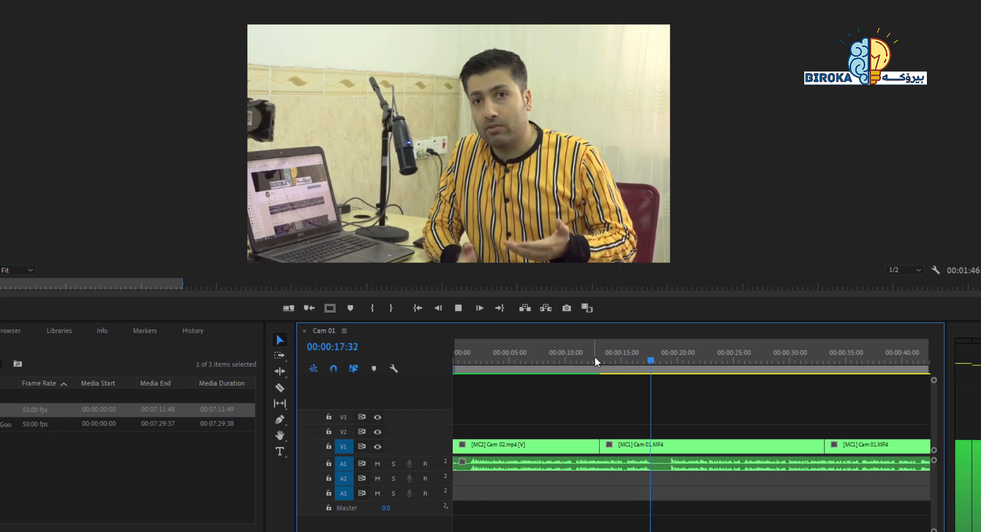
Save the project and razor the multicam clips at 00:00:10:34 and 00:00:19:18.
left_click(585, 357)
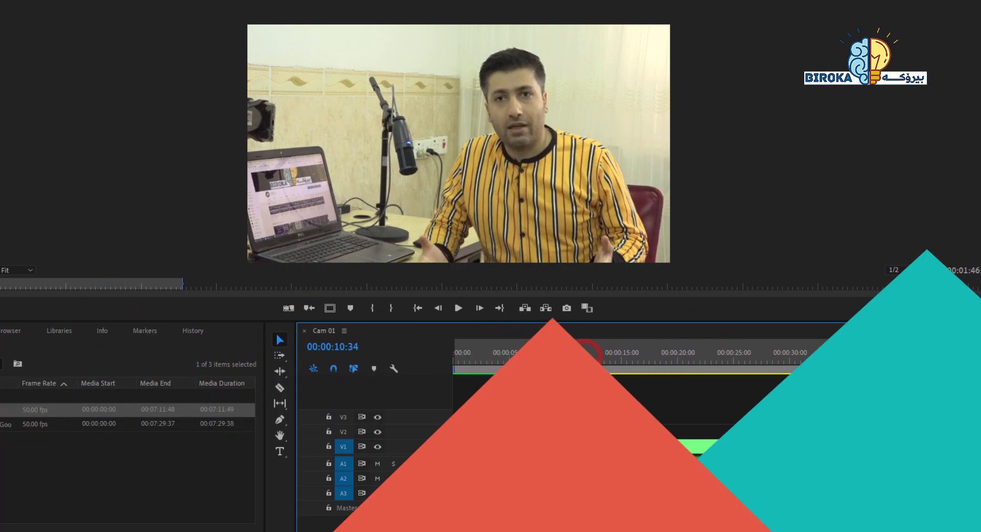
key("ctrl+s")
left_click(574, 447)
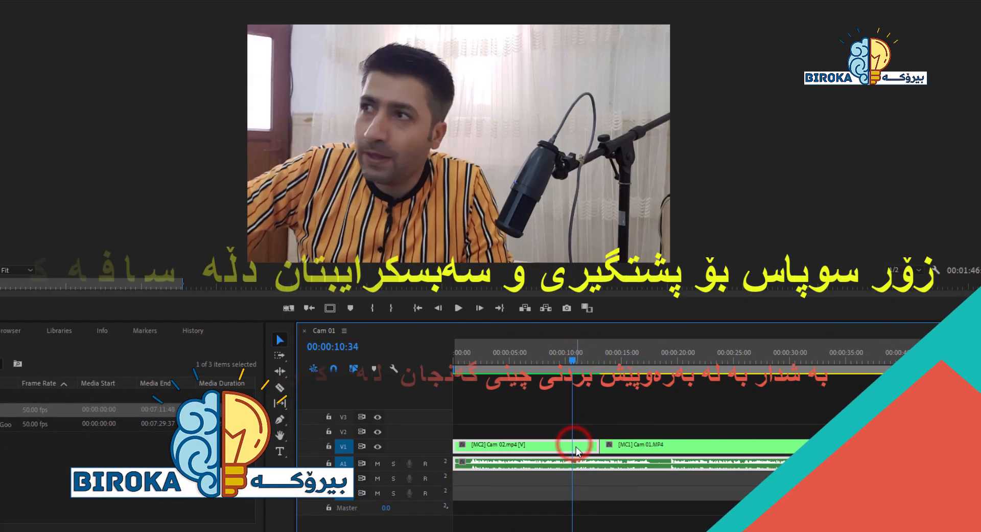
key("c")
left_click(573, 445)
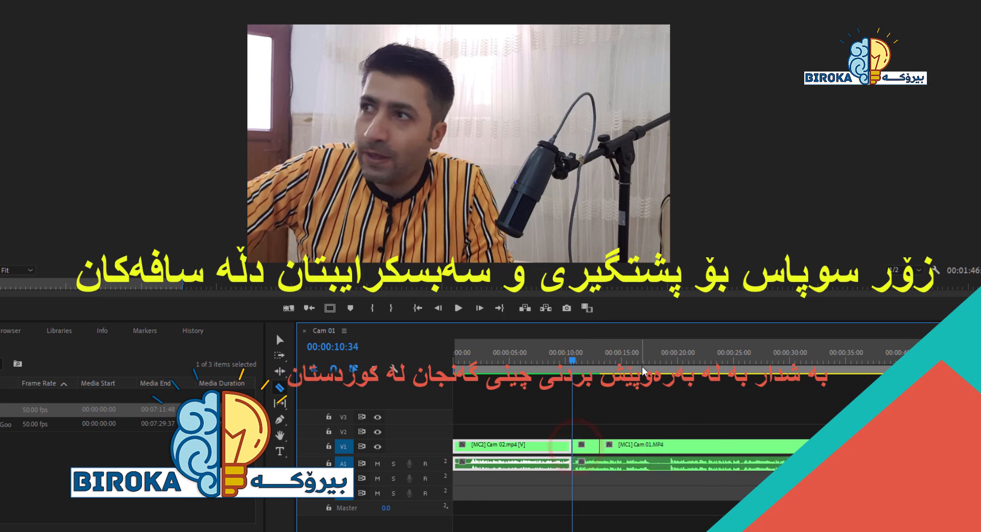
left_click_drag(673, 366, 673, 367)
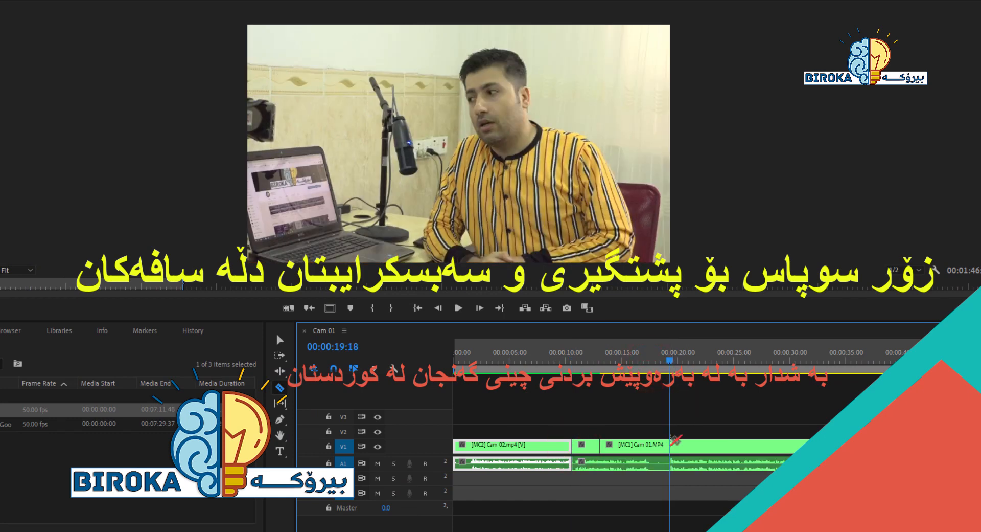
left_click(671, 442)
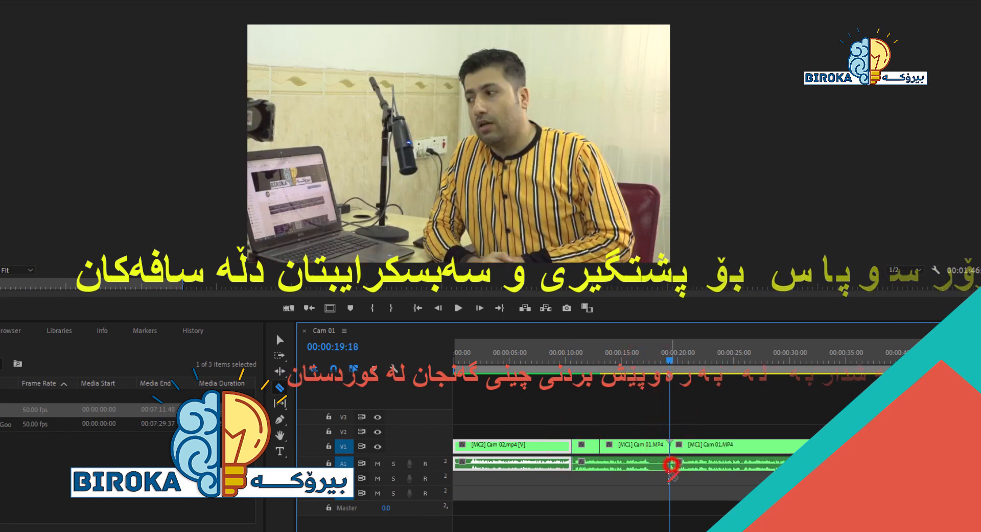
Delete the section between the two new cuts and ripple delete the gap so the clips join.
key("v")
left_click(599, 444)
key("Delete")
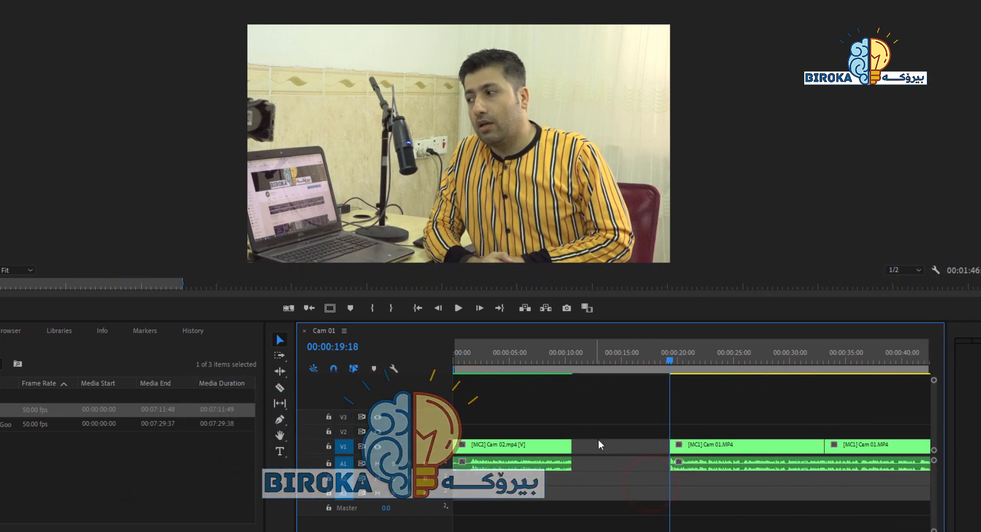
left_click(599, 444)
right_click(601, 443)
left_click(624, 453)
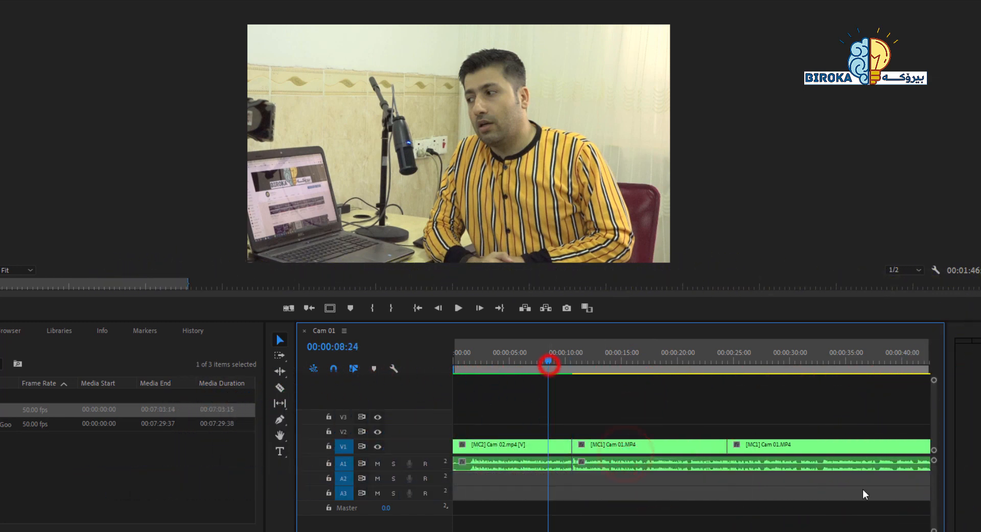
Play the sequence from 00:00:08:24 across the new join and set the playhead back to 00:00:20:12.
key("space")
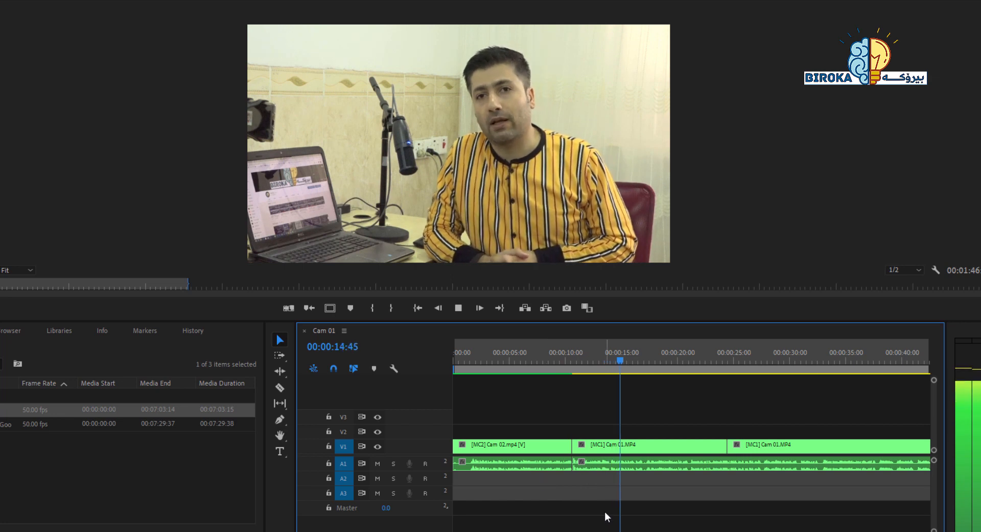
key("minus")
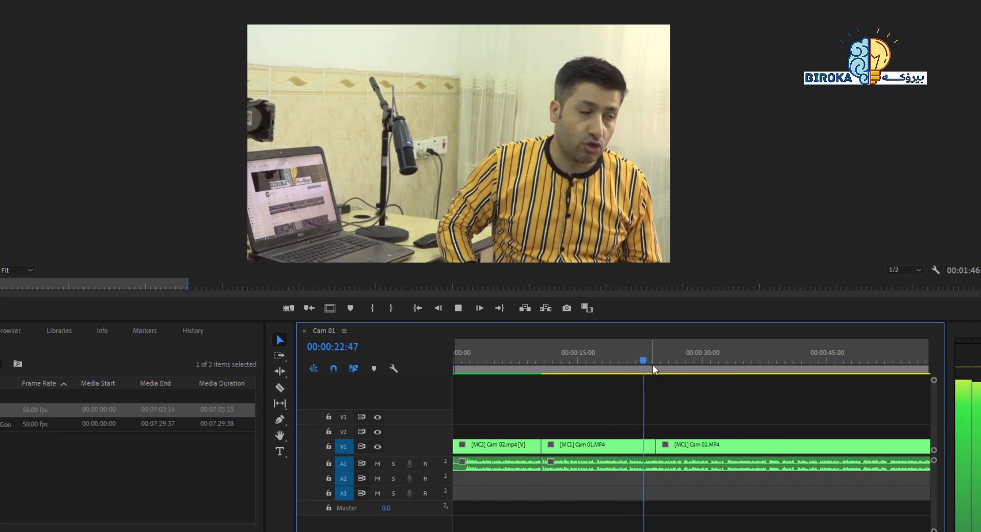
key("space")
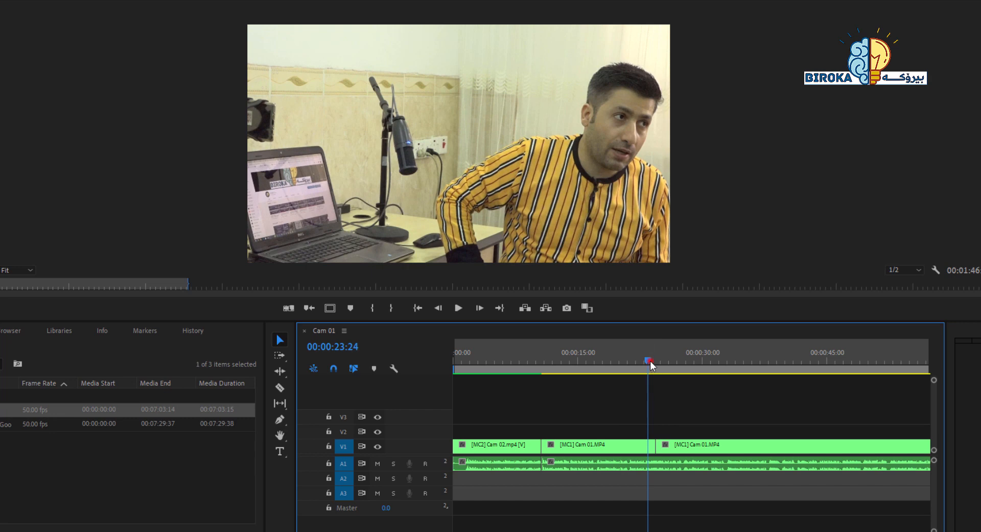
left_click_drag(650, 360, 620, 359)
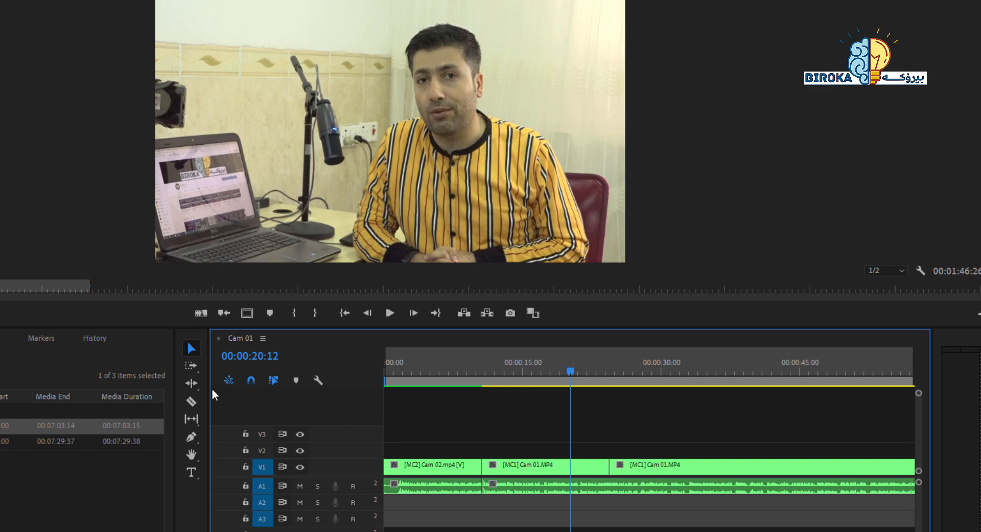
Play from 00:00:20:12 to 00:00:22:10, then roll the edit between the two Cam 01 clips back to just before the playhead with the Rolling Edit tool.
left_click(197, 391)
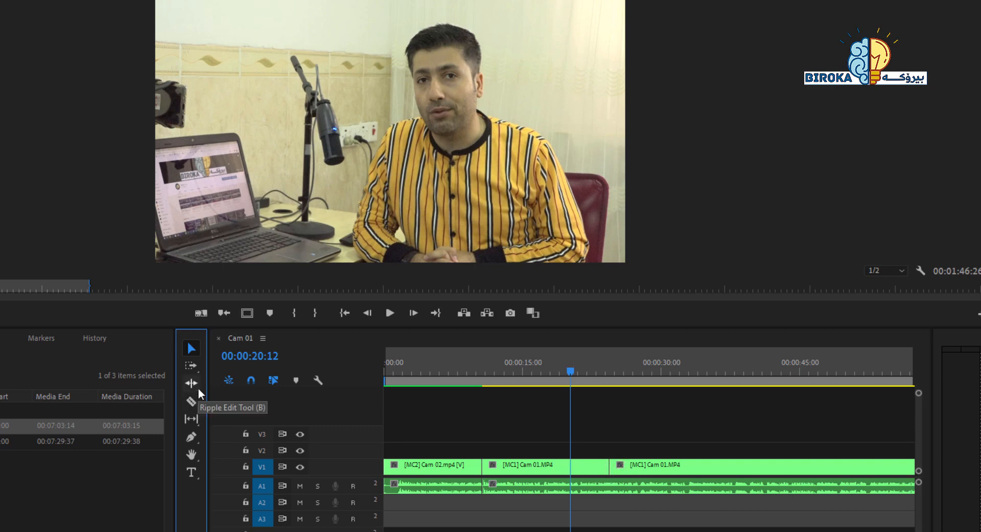
left_click(198, 388)
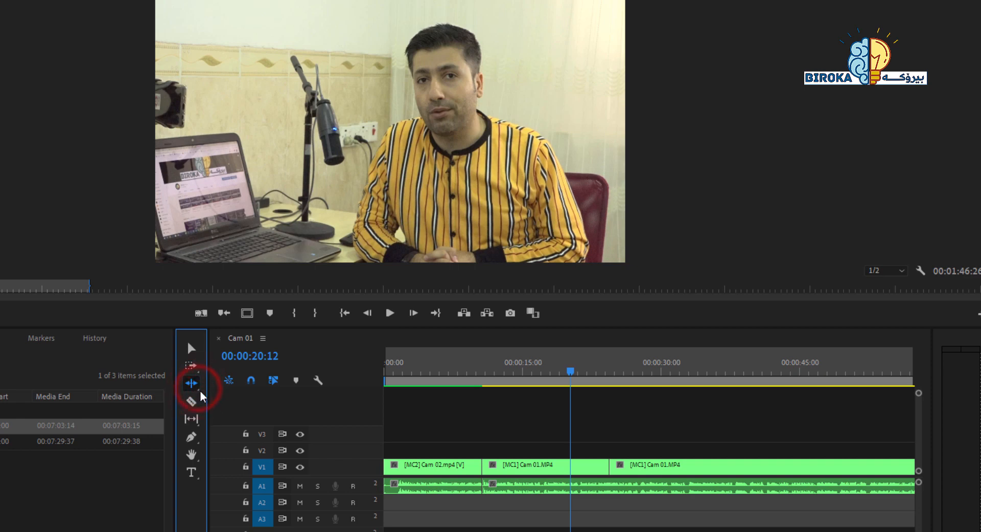
left_click(199, 390)
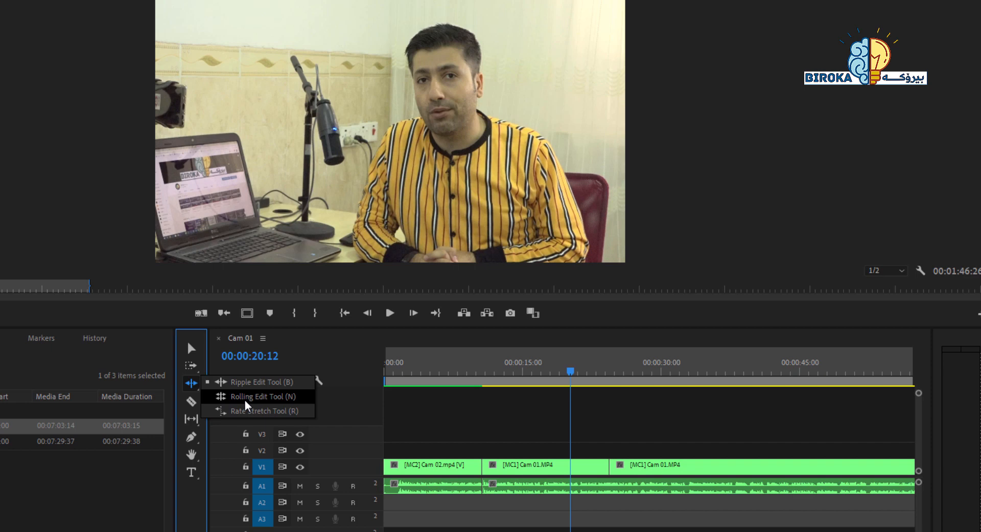
left_click(246, 401)
left_click(611, 466)
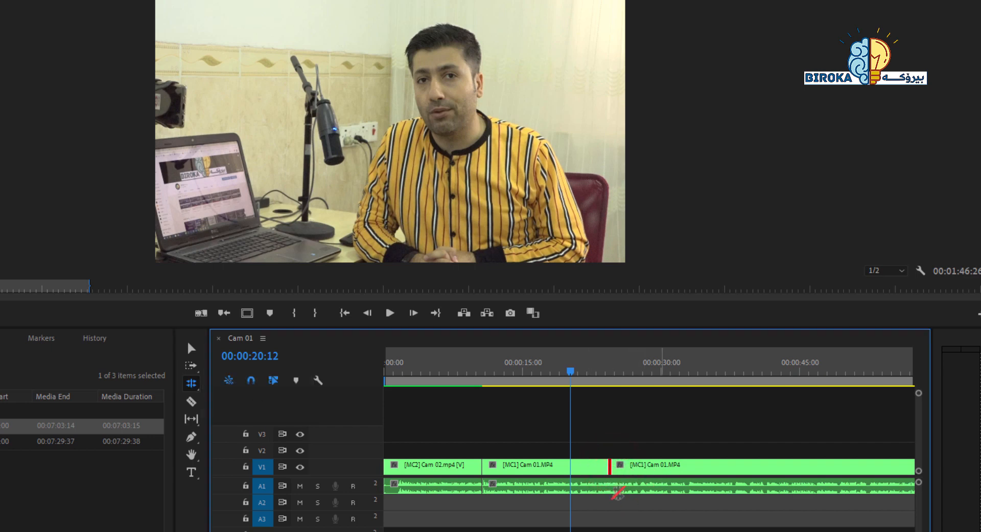
key("=")
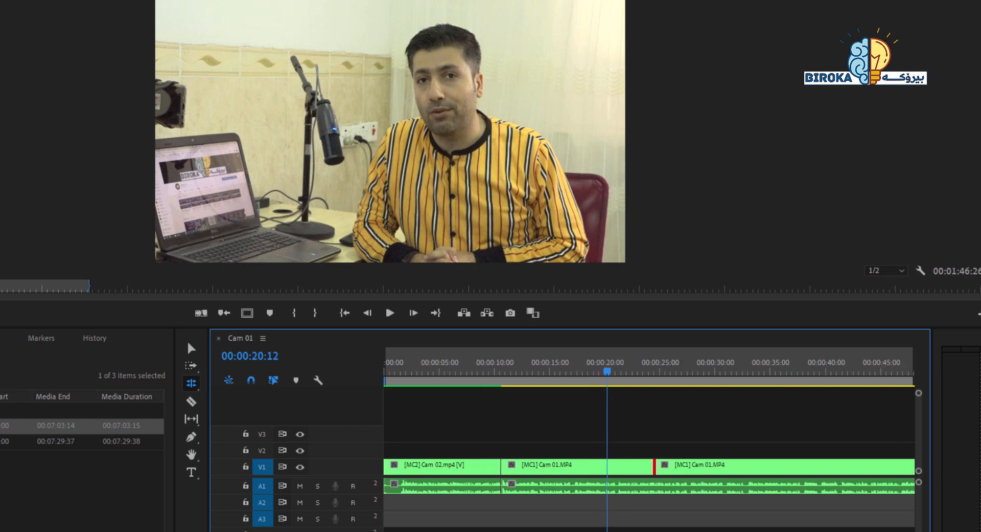
key("space")
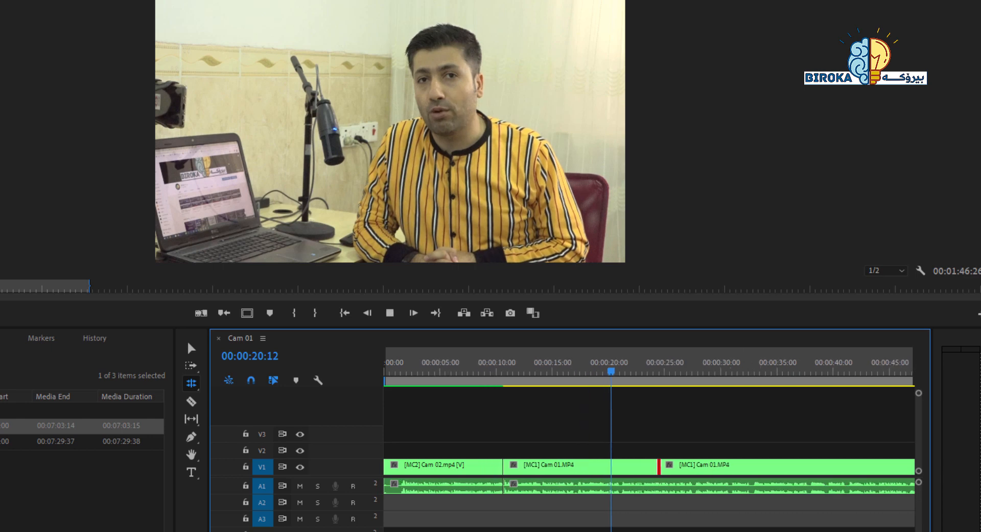
key("space")
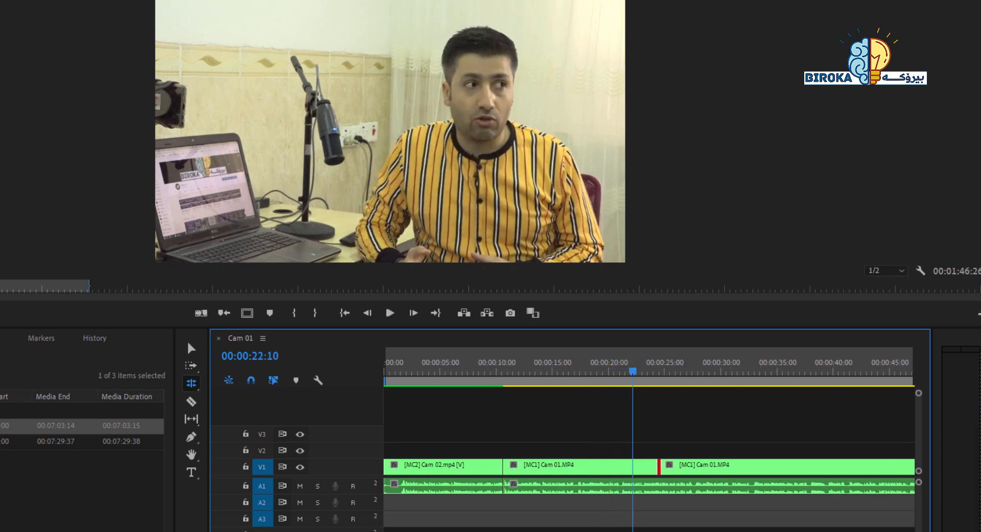
left_click_drag(662, 466, 627, 467)
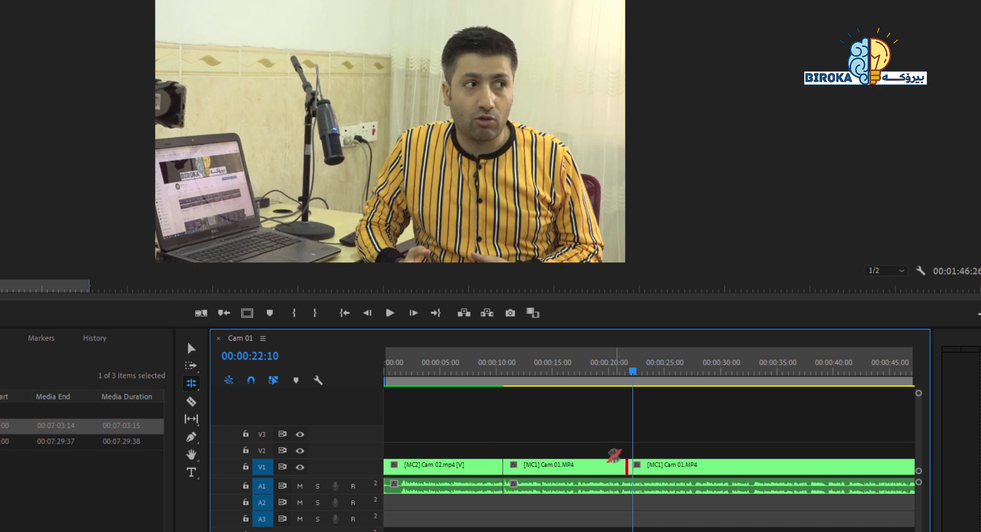
key("v")
Review the moved edit point by playing the sequence from 00:00:19:37 and again from 00:00:19:26.
left_click(606, 362)
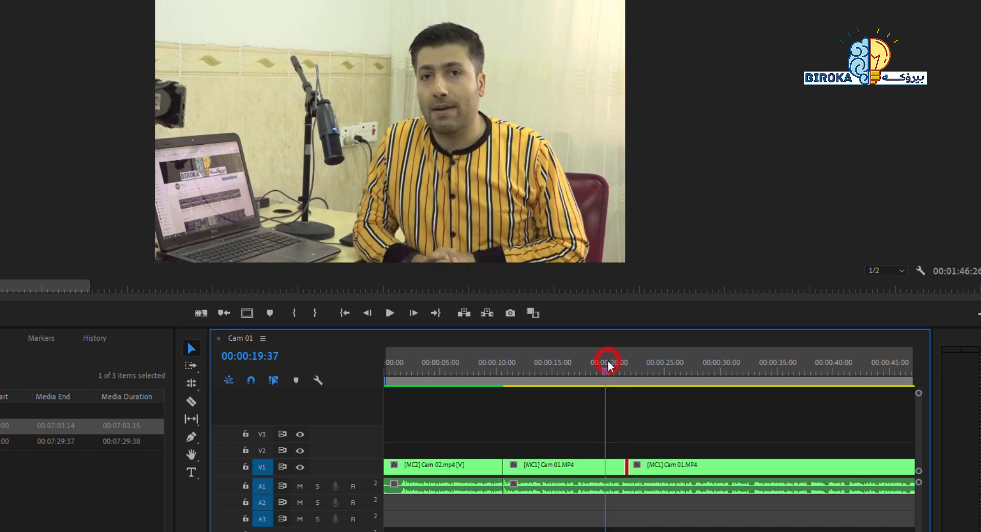
key("space")
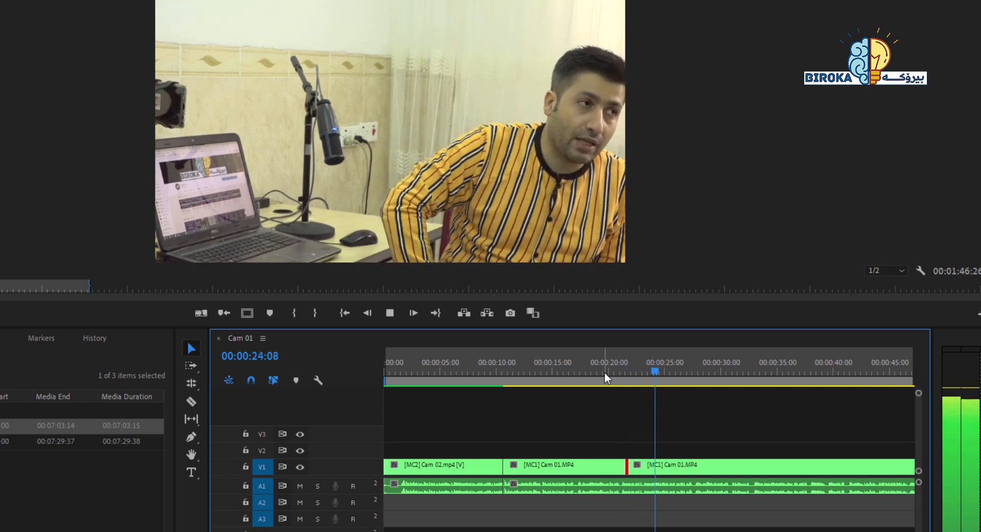
left_click(604, 376)
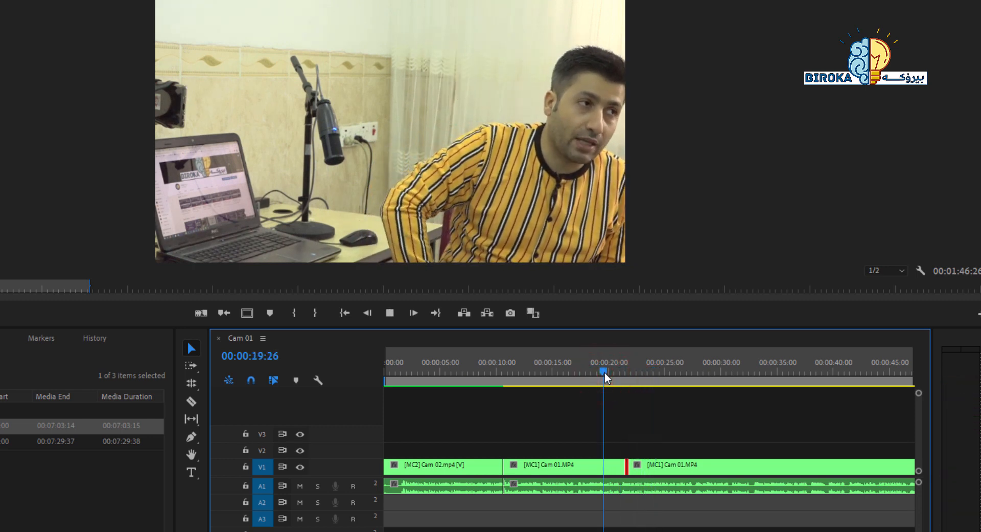
key("space")
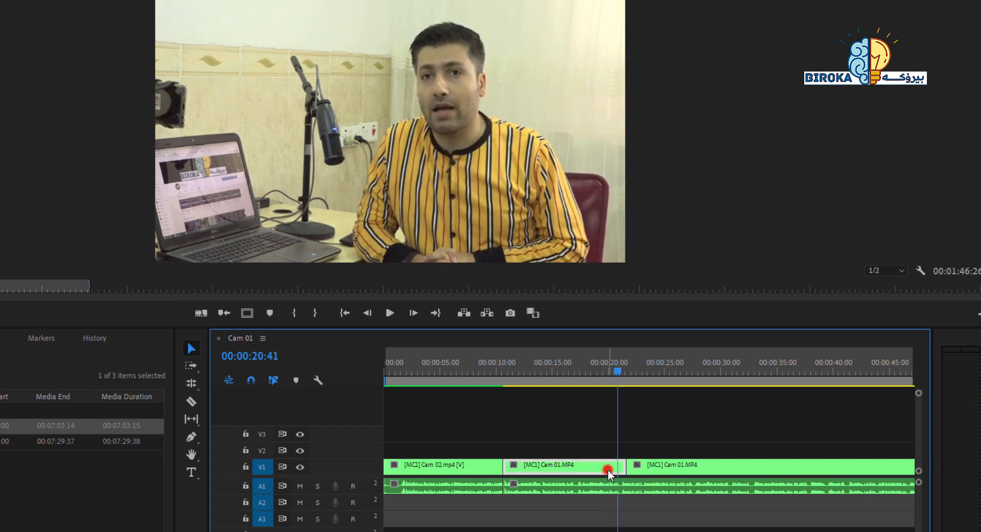
key("space")
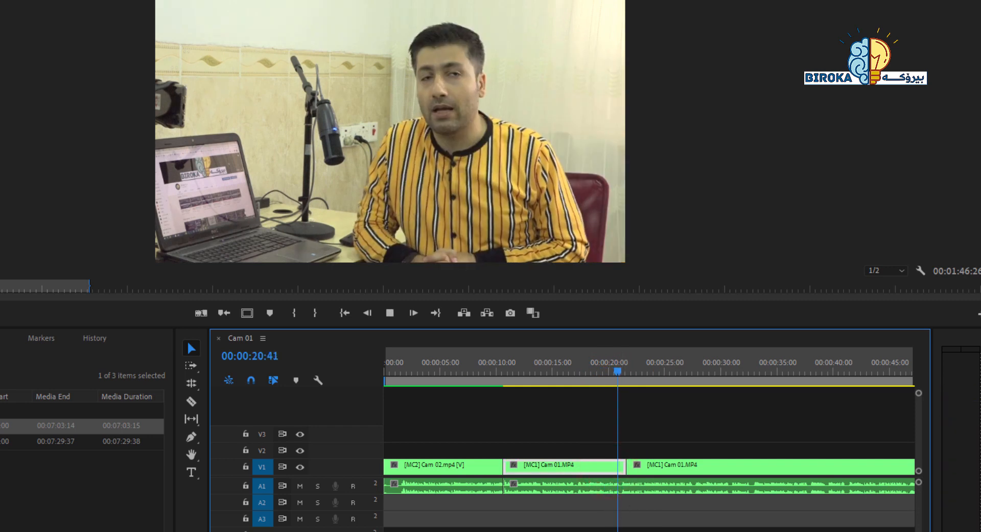
key("space")
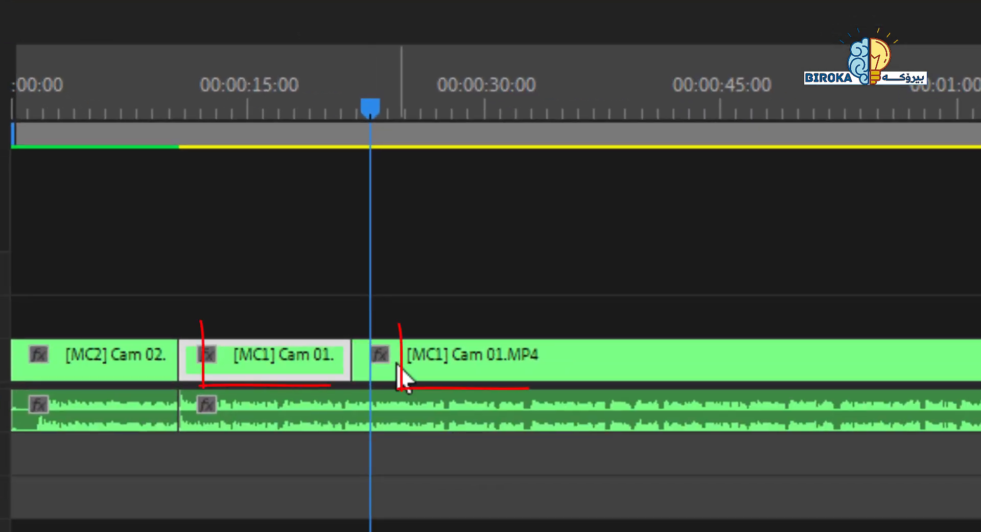
Select the last multicam clip and switch it to the Cam 03 angle in the Multi-Camera View.
left_click(398, 366)
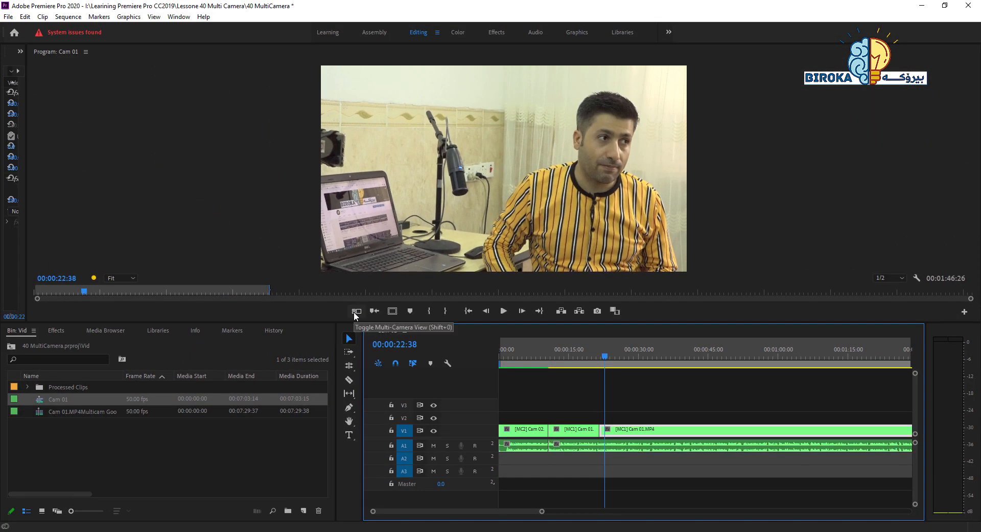
left_click(355, 312)
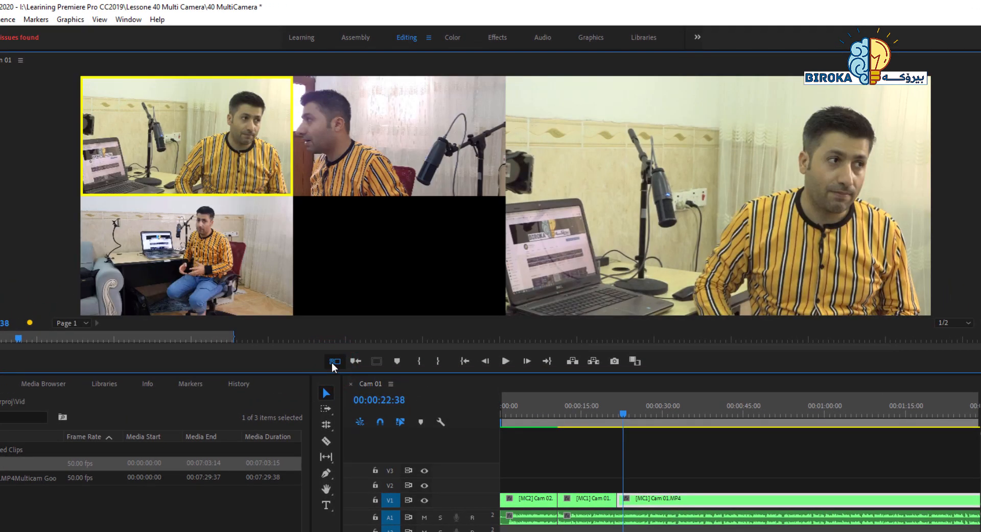
left_click(168, 264)
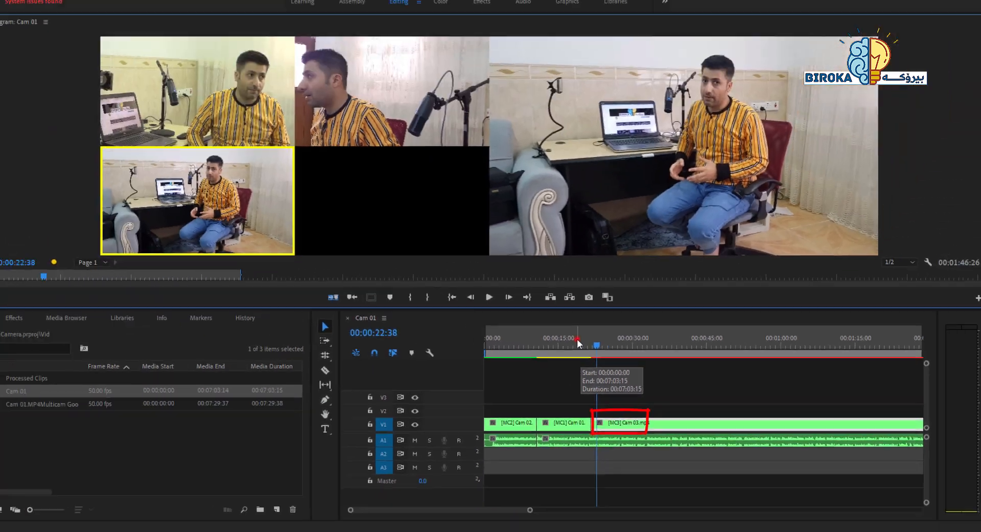
Play the sequence from 00:00:18:28 through the change to Cam 03, then close the Multi-Camera View.
left_click(326, 42)
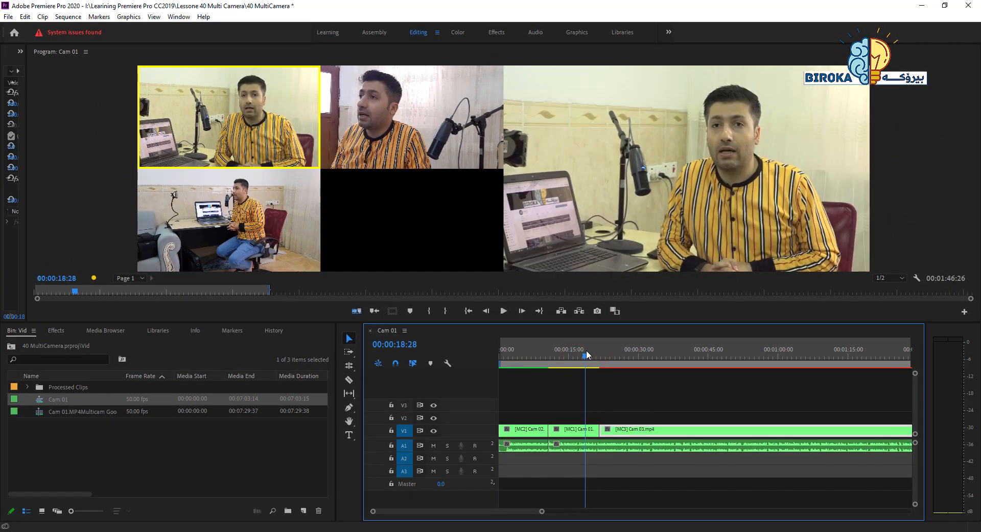
key("space")
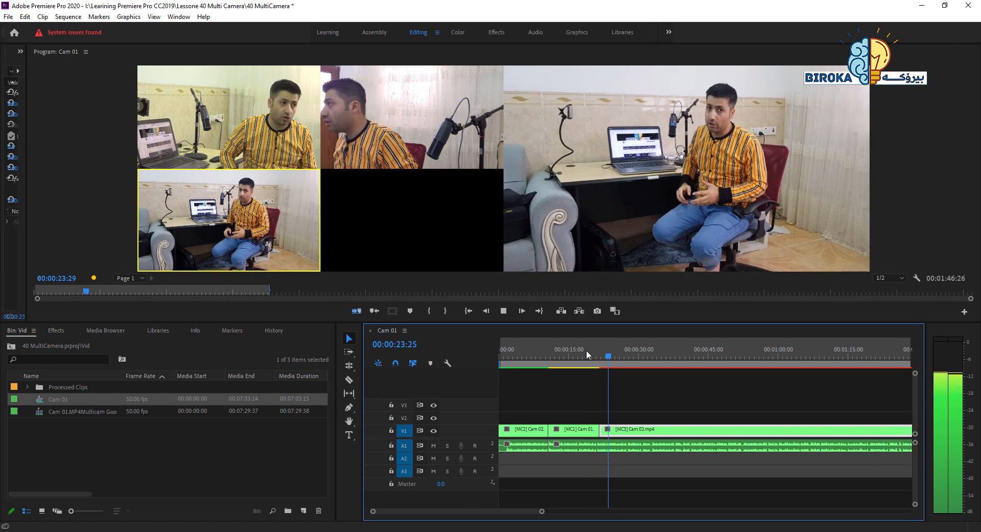
key("space")
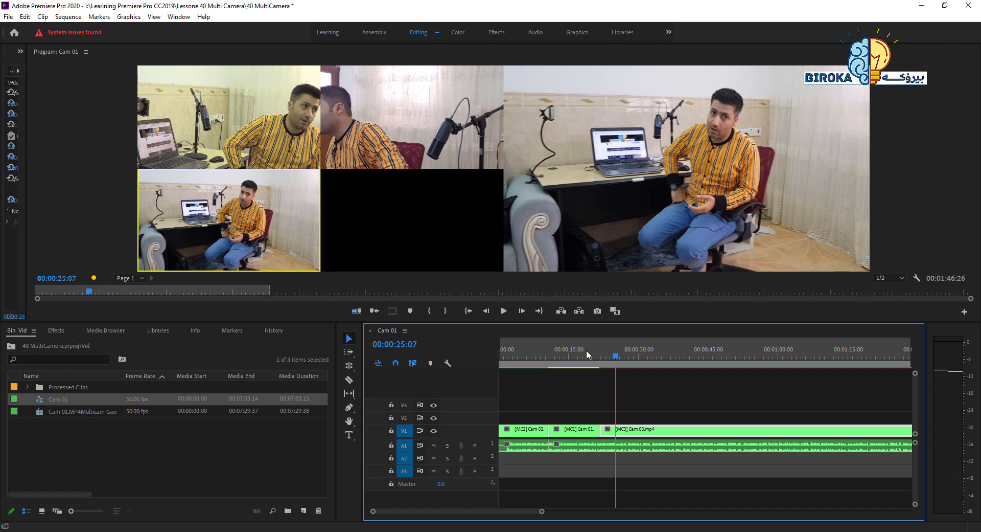
left_click(358, 310)
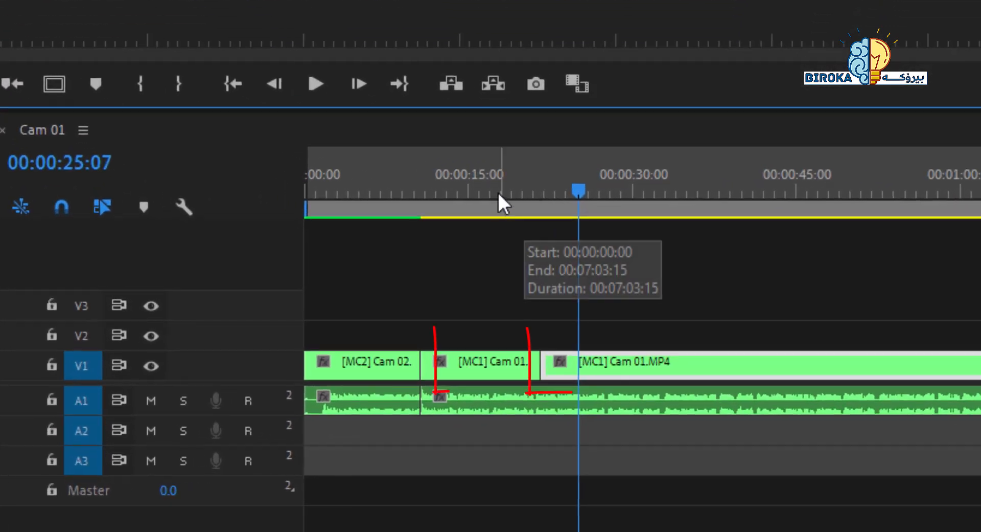
Play the sequence from 00:00:18:11 to 00:00:22:16 across the edit between the two Cam 01 clips.
left_click(584, 356)
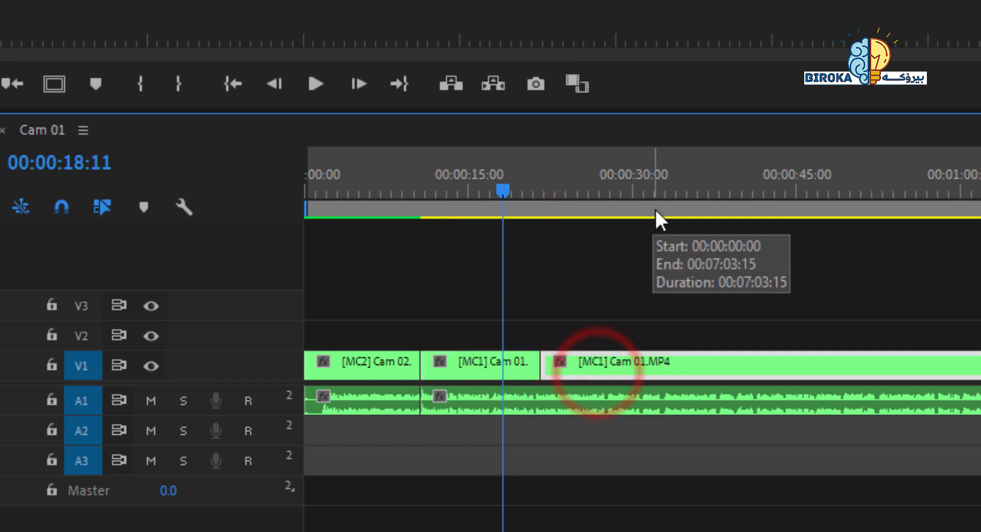
key("space")
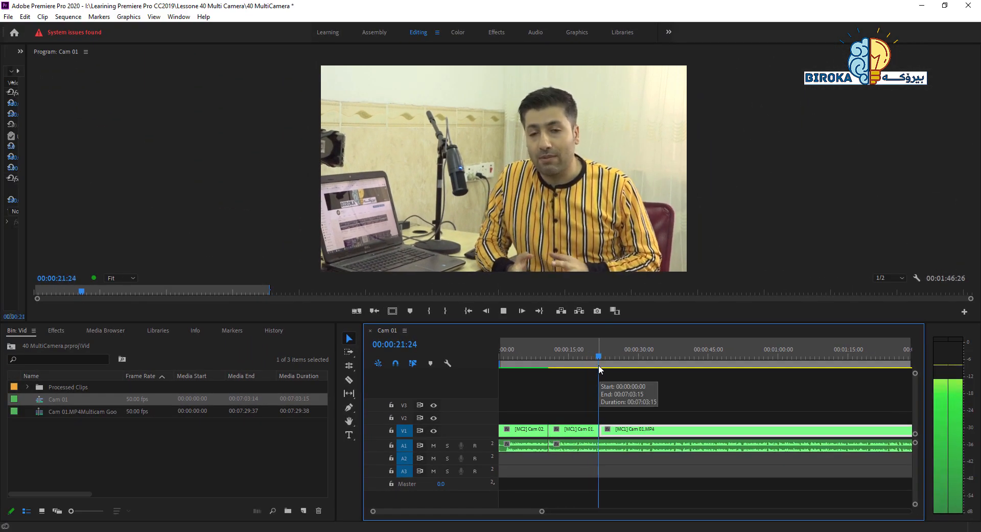
key("space")
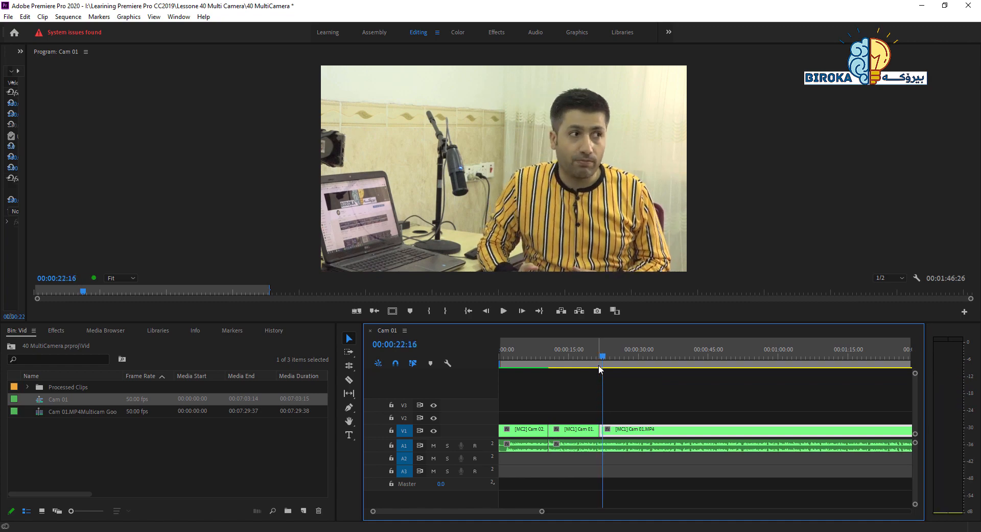
Set the last multicam clip's active angle to Camera 3 through its Multi-Camera clip options.
right_click(611, 431)
left_click(658, 383)
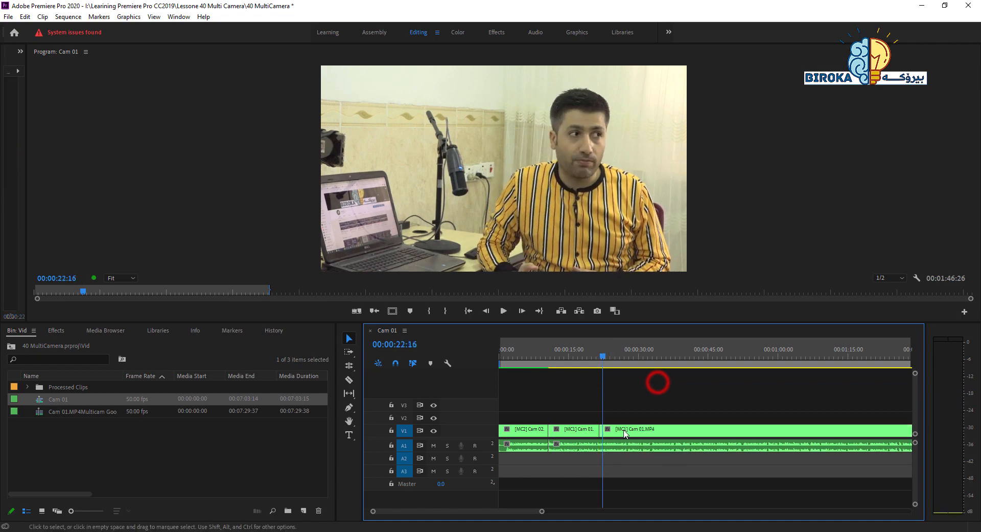
right_click(625, 428)
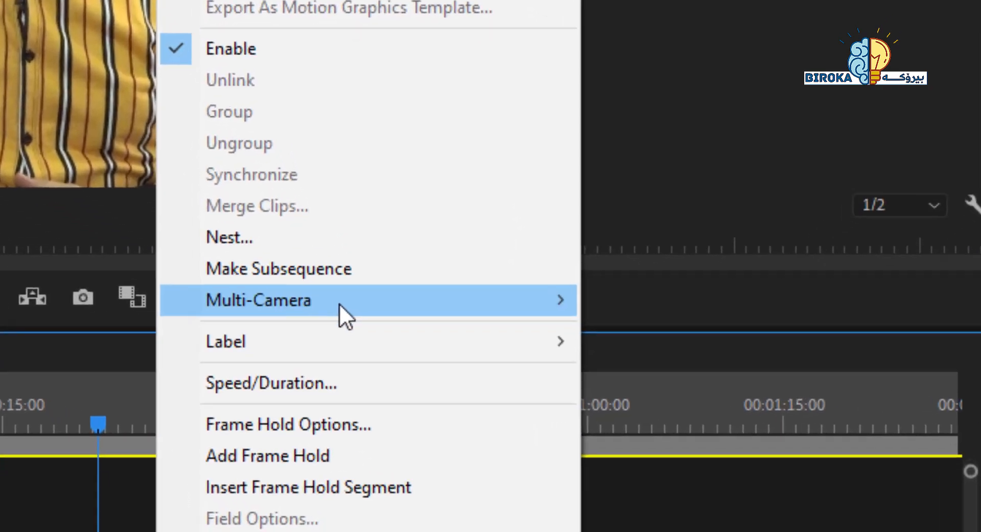
mouse_move(368, 363)
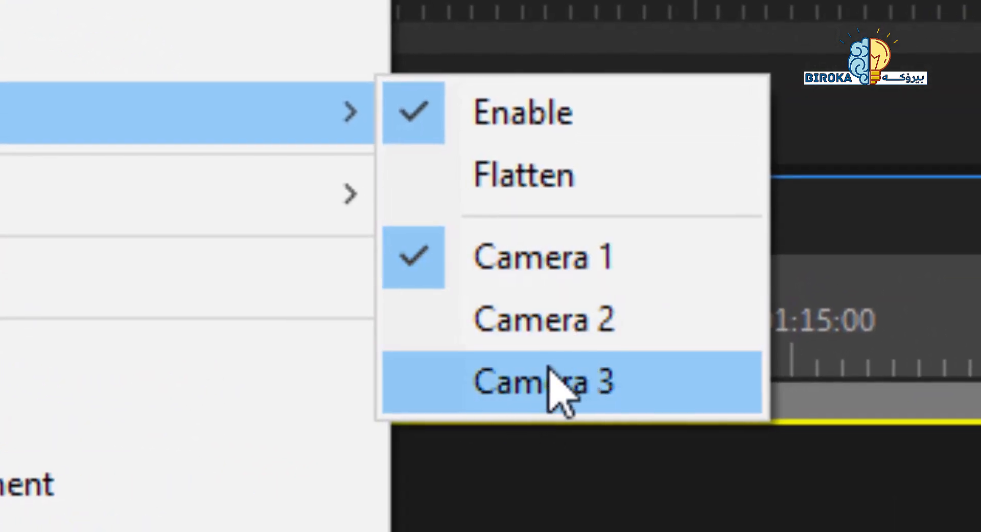
left_click(526, 384)
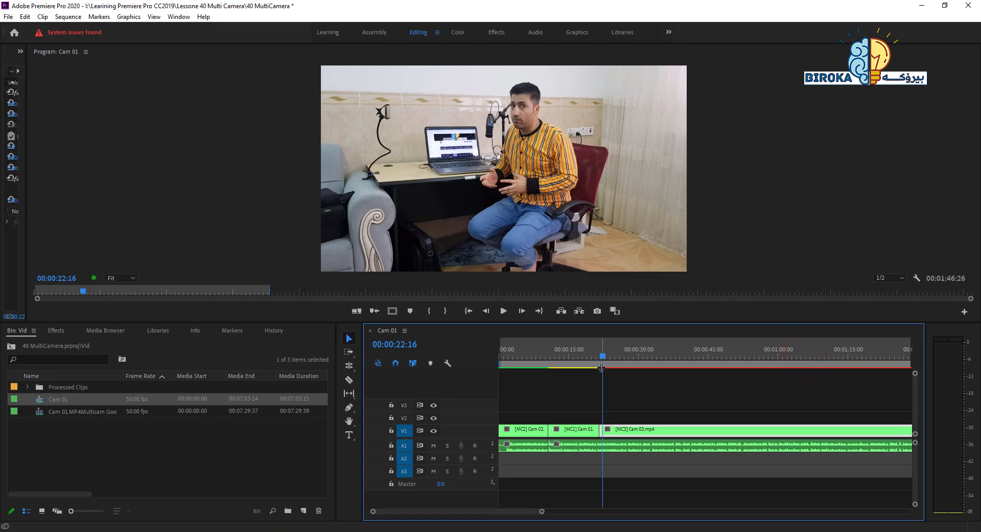
Play through the change to Cam 03 and scrub ahead to find the next cut point at 00:00:43:20.
left_click(592, 356)
key("space")
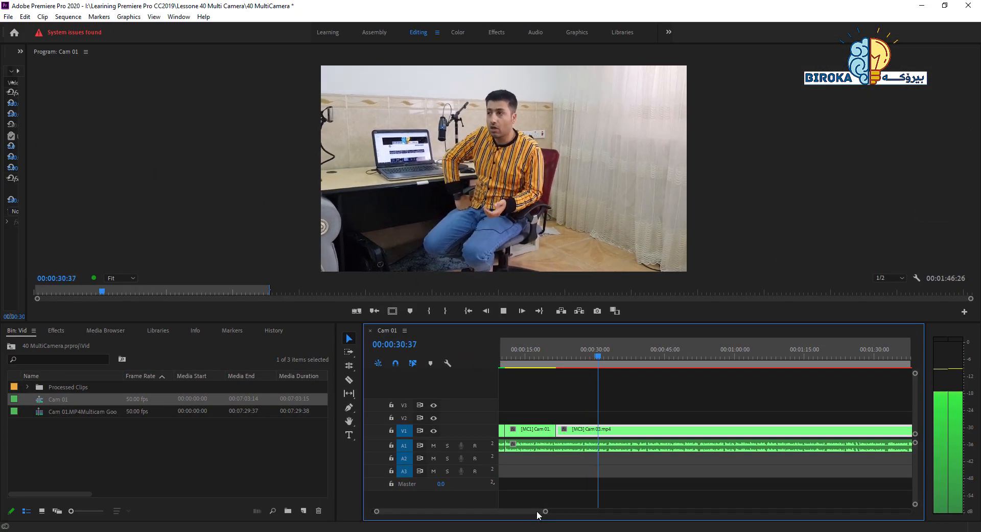
key("space")
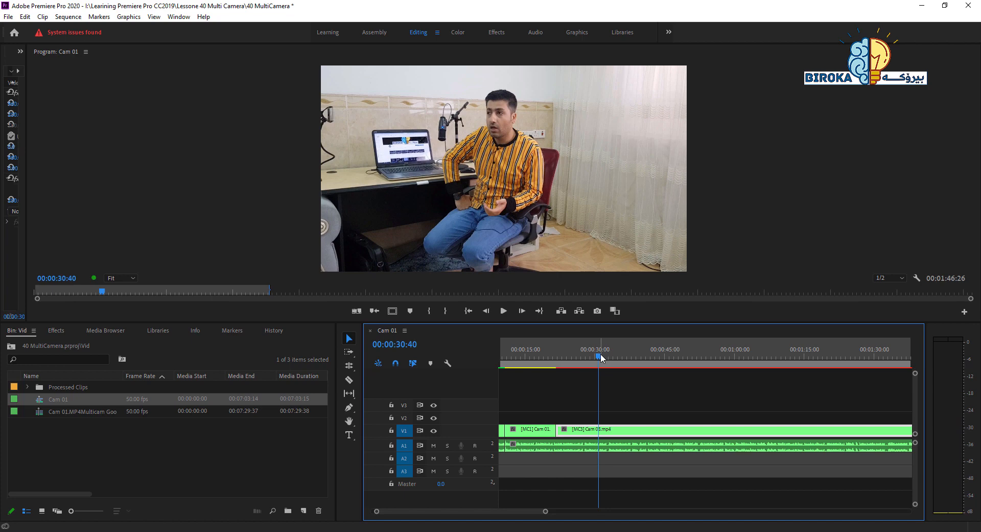
left_click_drag(601, 356, 601, 356)
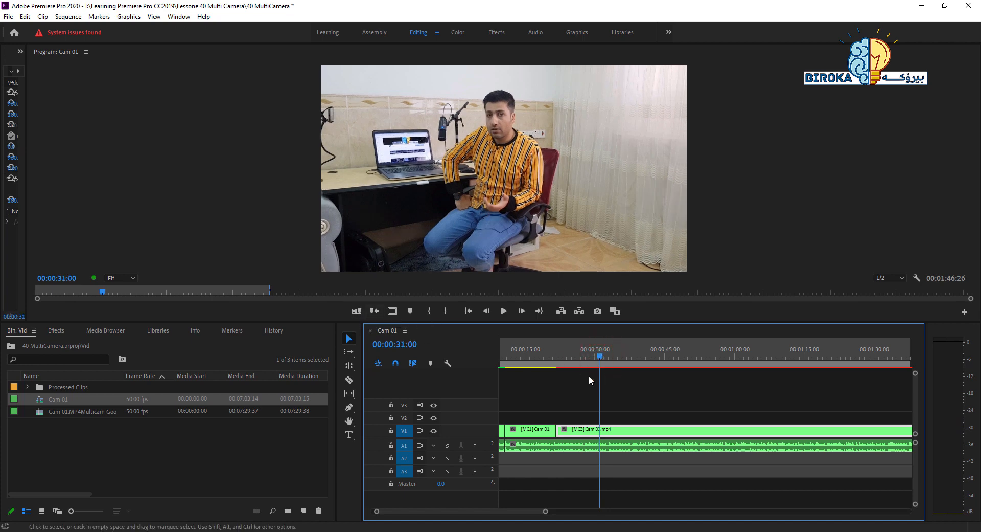
left_click_drag(599, 358, 616, 358)
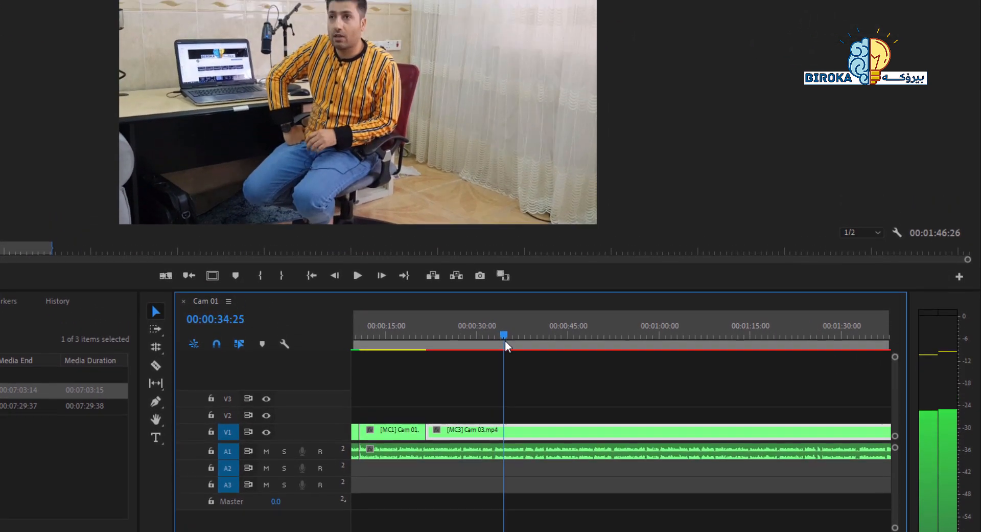
left_click_drag(505, 342, 556, 367)
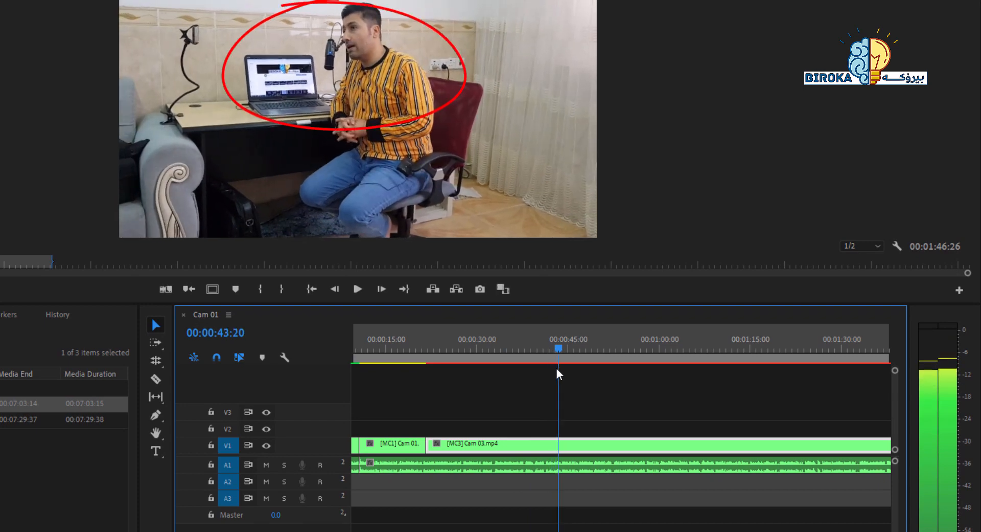
Save the project and razor the Cam 03 clip at the playhead, 00:00:43:20.
key("ctrl+s")
left_click(559, 442)
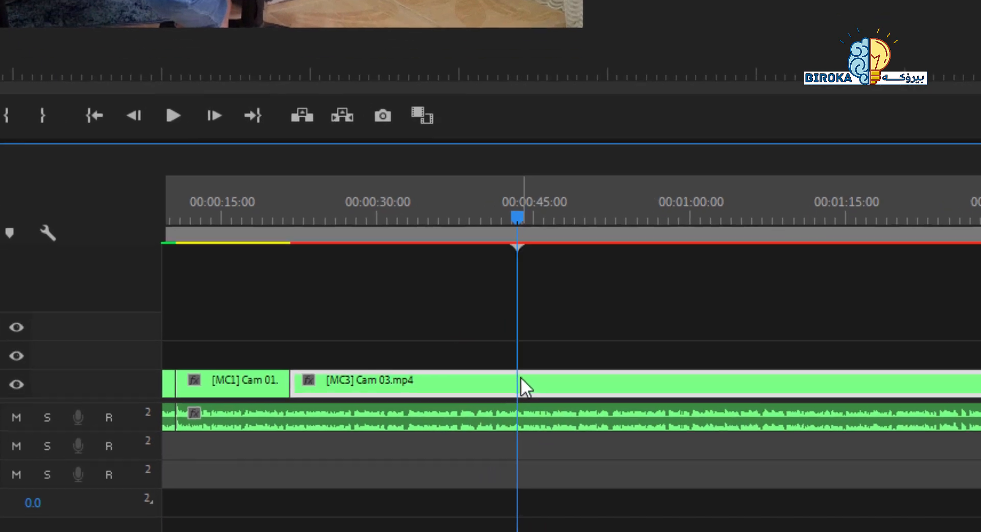
key("c")
left_click(553, 431)
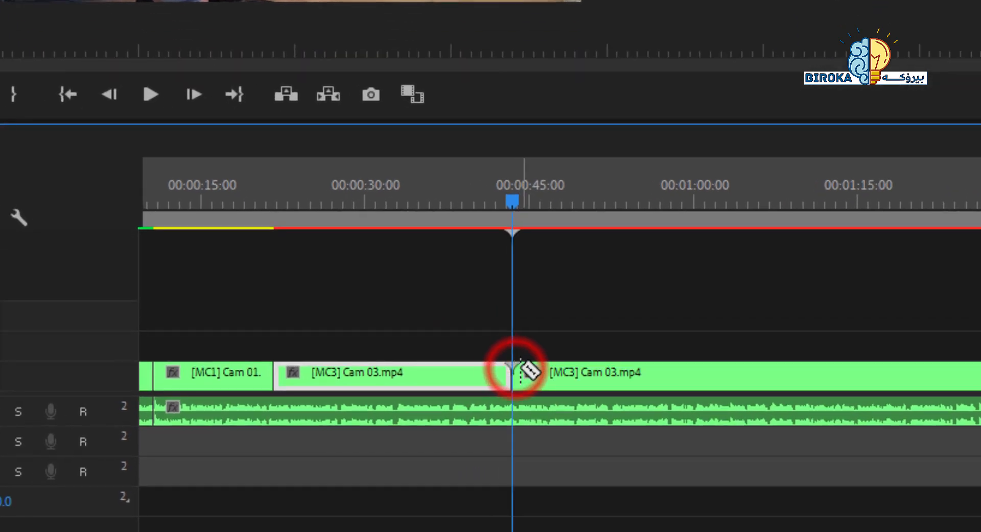
Select the clip after the 00:00:43:20 cut and set its active multi-camera angle to Camera 1.
key("v")
left_click(534, 368)
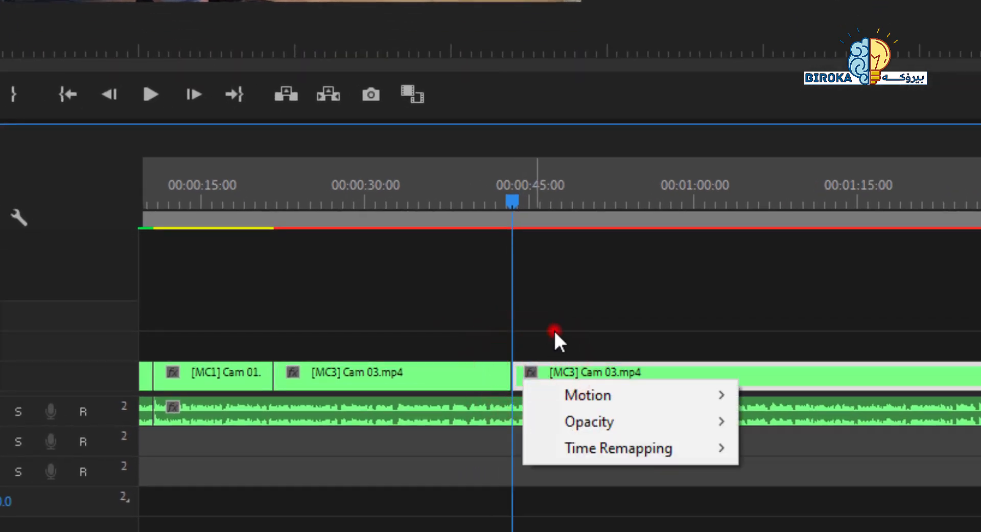
left_click(554, 330)
left_click(557, 360)
right_click(565, 376)
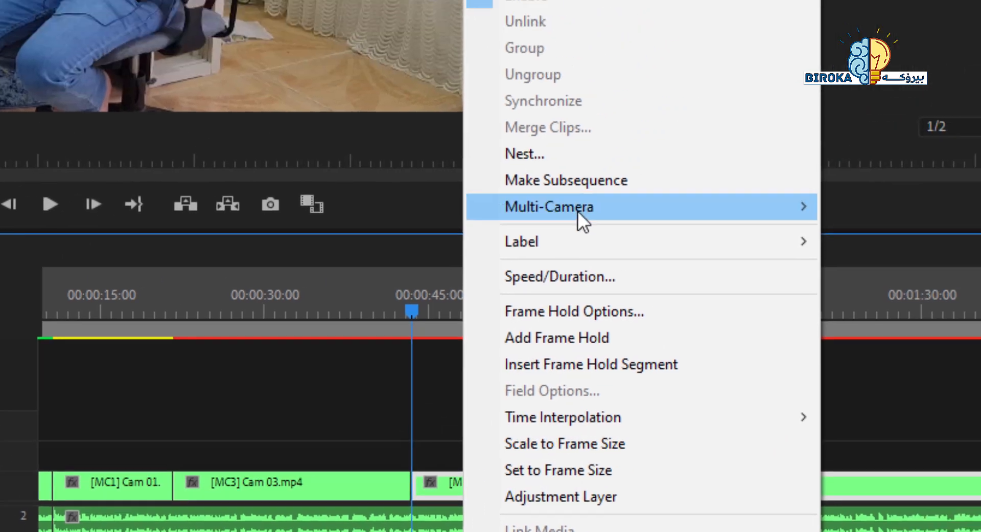
mouse_move(583, 212)
left_click(899, 269)
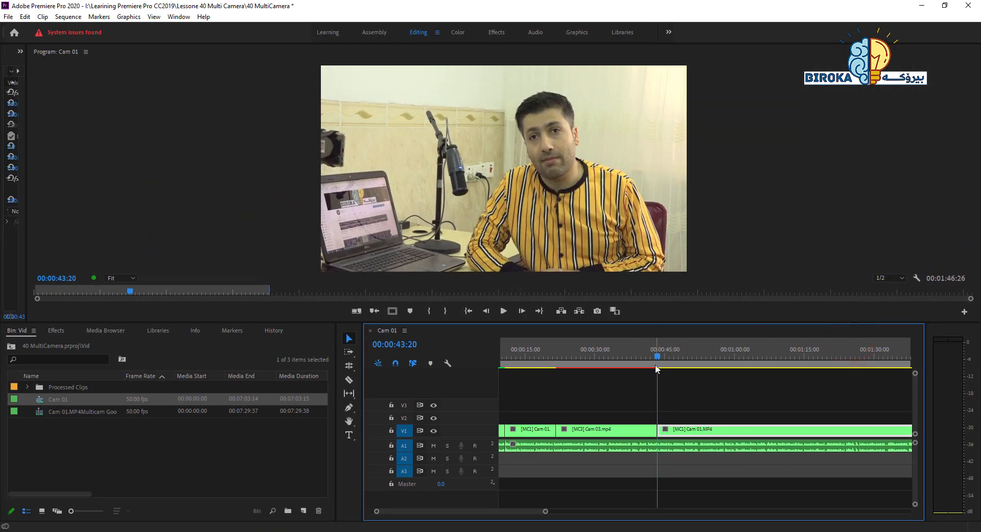
Play the sequence from 00:00:40:22 to 00:00:43:47 across the edit from Cam 03 to Cam 01.
left_click(644, 354)
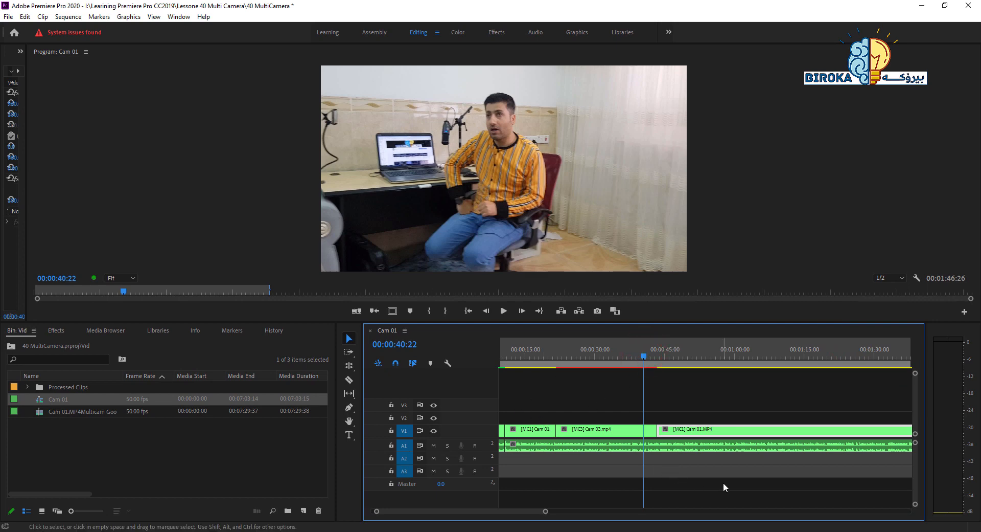
left_click_drag(516, 513, 541, 508)
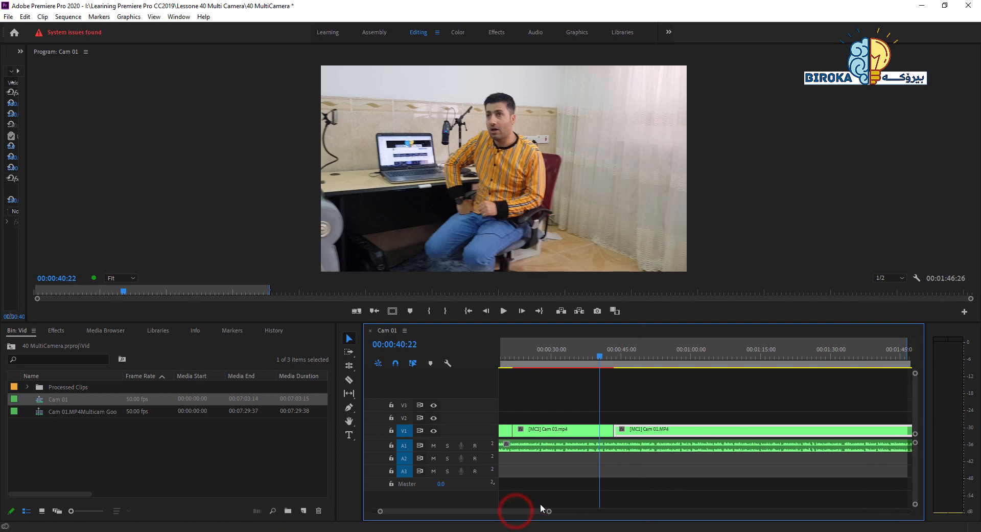
key("space")
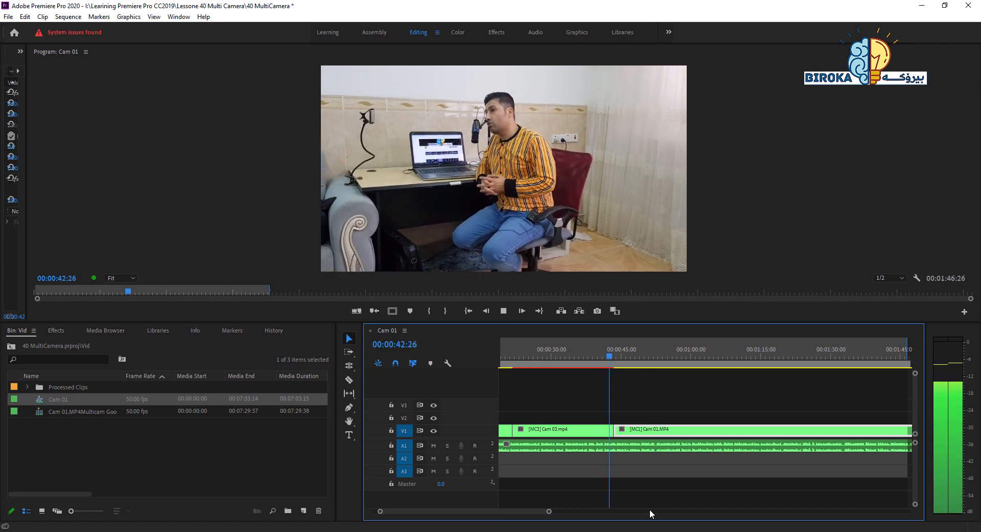
key("space")
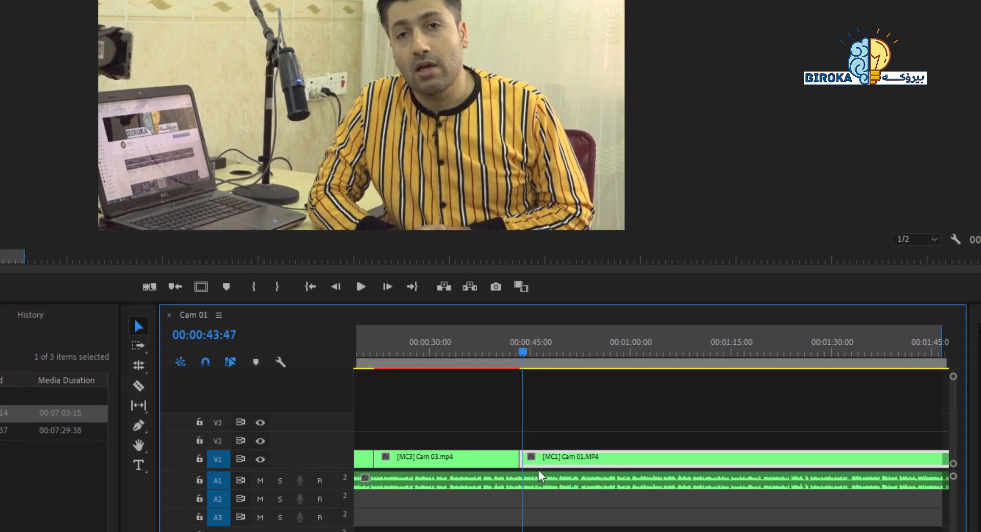
With the Rolling Edit tool, select the edit between Cam 03 and Cam 01 and extend it to the playhead at 00:00:41:14.
key("n")
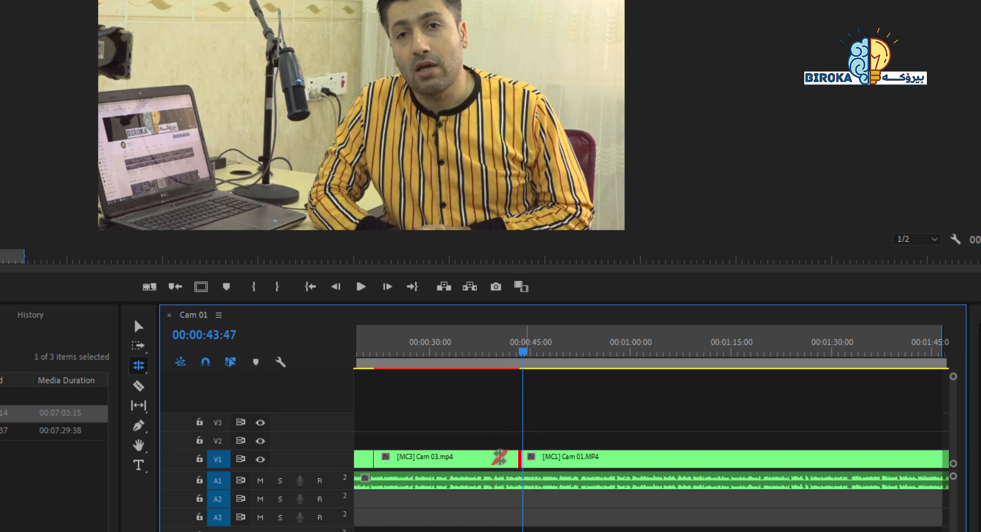
key("=")
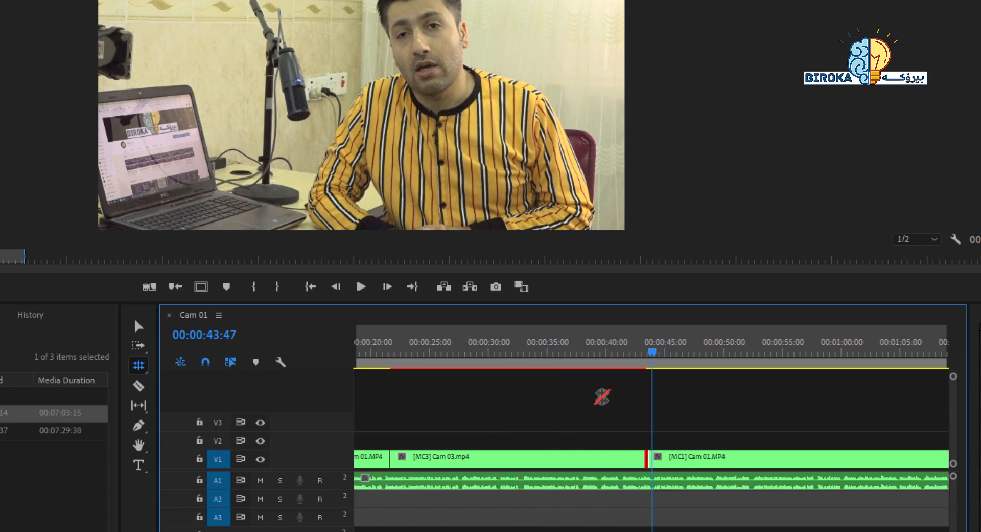
left_click_drag(654, 354, 632, 357)
mouse_move(626, 382)
left_mouse_down()
mouse_move(591, 384)
mouse_move(624, 389)
left_mouse_up()
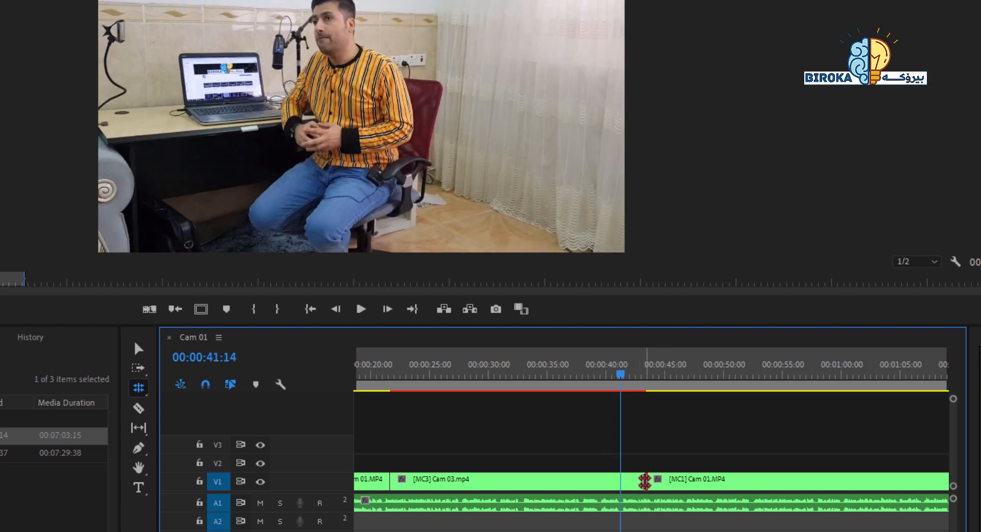
left_click(645, 481)
key("e")
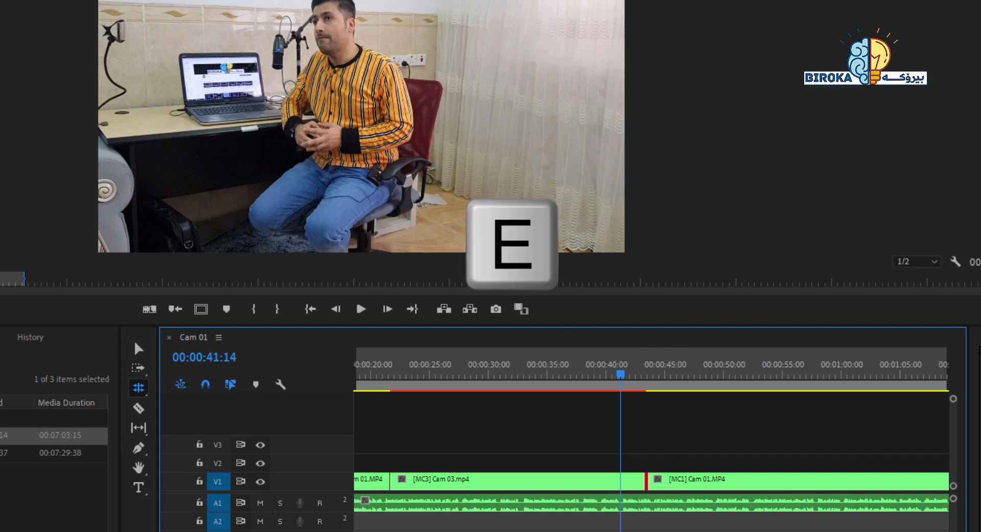
scroll(651, 480, "right", 3)
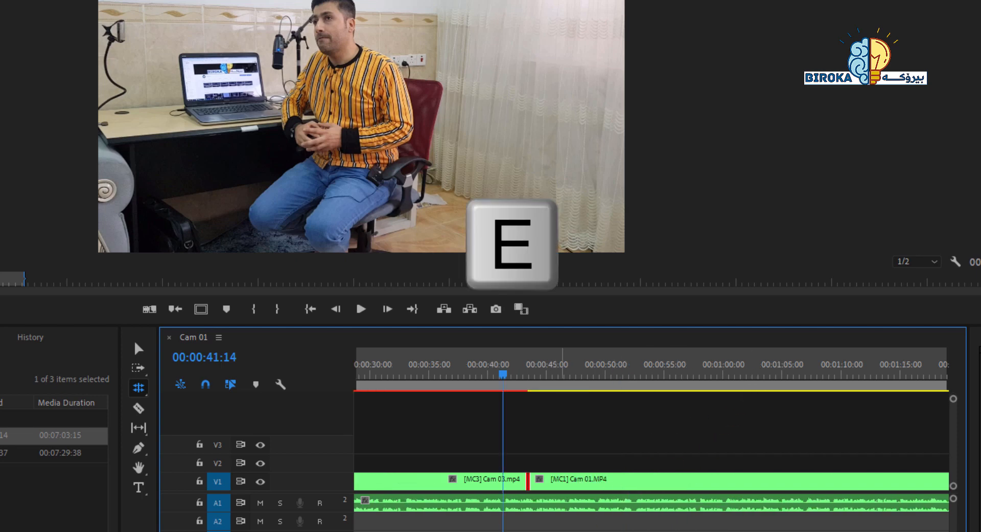
key("e")
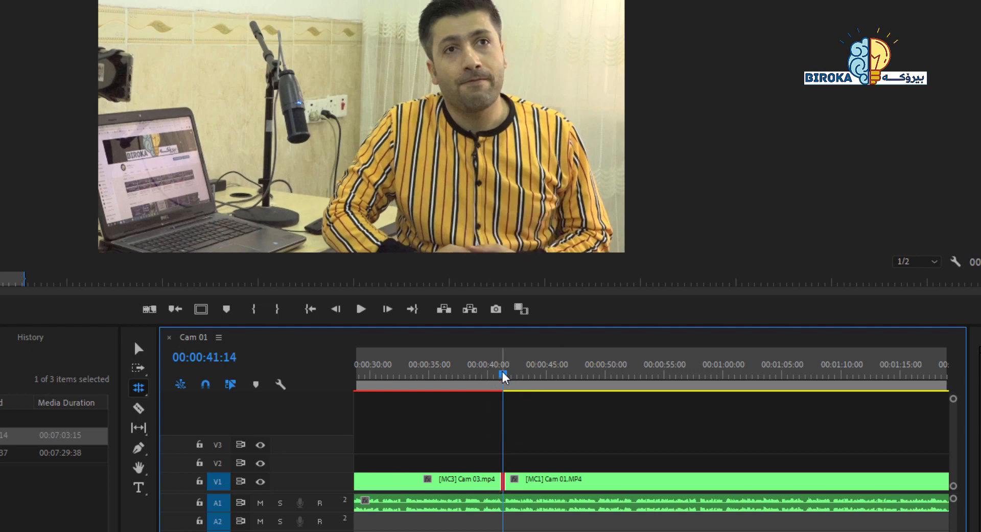
Extend the selected Cam 03 to Cam 01 edit to the playhead at 00:00:53:44.
left_click_drag(504, 377, 651, 408)
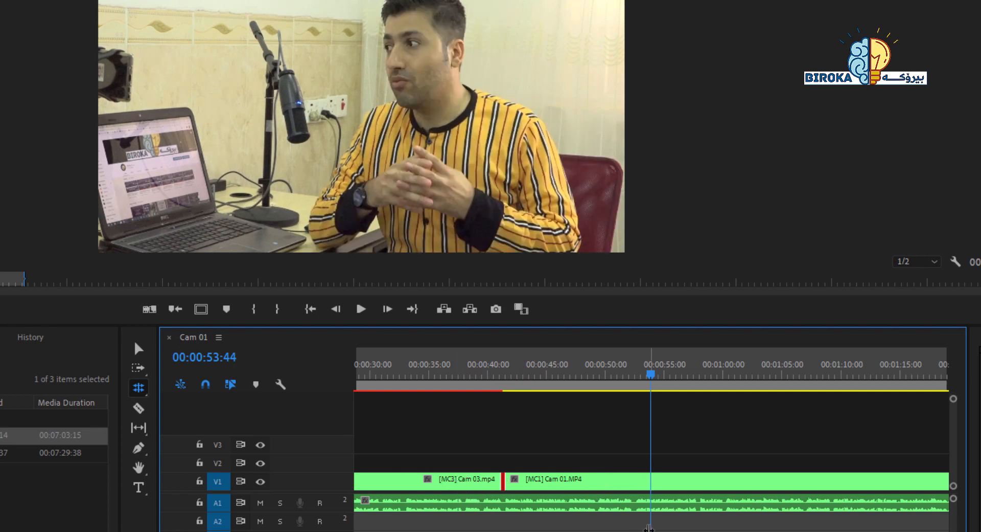
key("e")
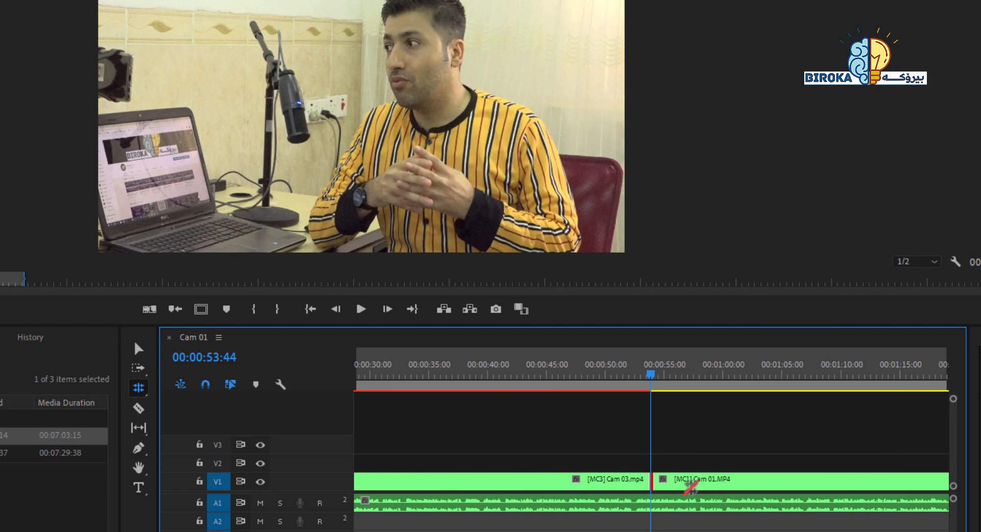
Save the project and extend the selected edit back to the playhead at 00:00:41:38.
left_click_drag(543, 379, 513, 394)
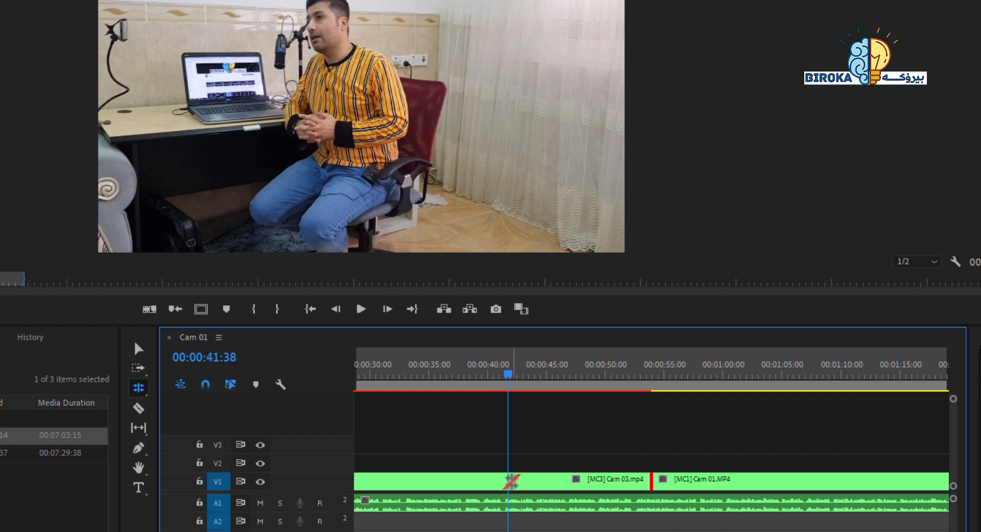
key("ctrl+s")
key("e")
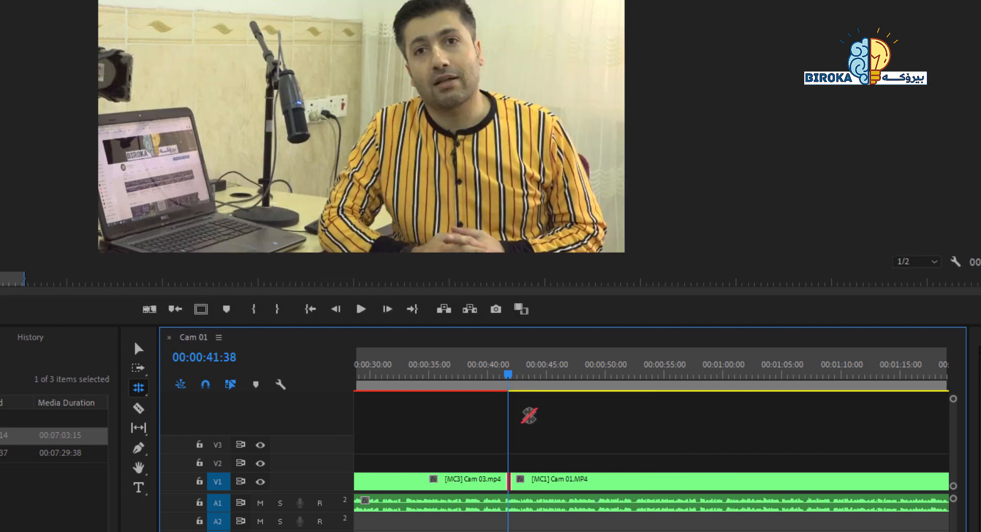
Play the sequence from before the adjusted edit and stop at 00:00:53:06 in the Cam 01 clip.
left_click(477, 375)
key("space")
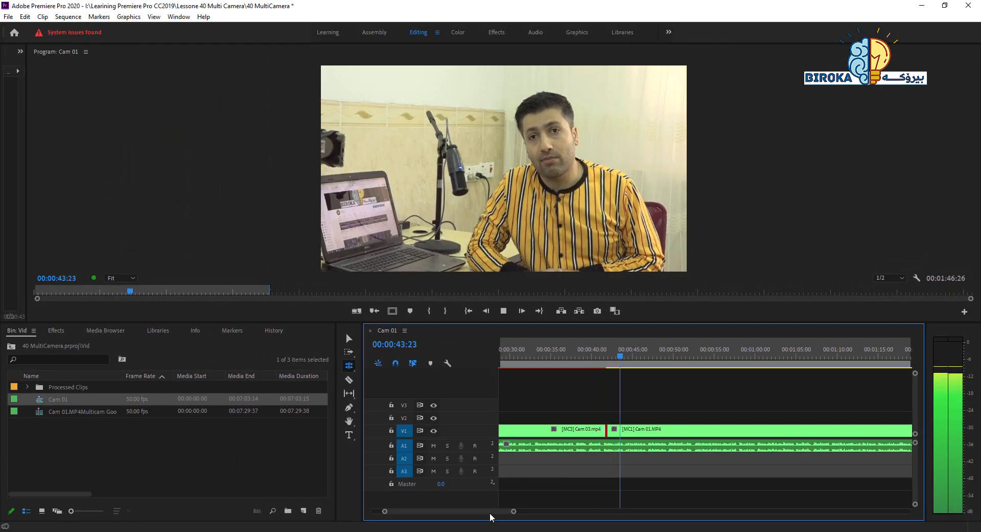
left_click_drag(489, 513, 493, 511)
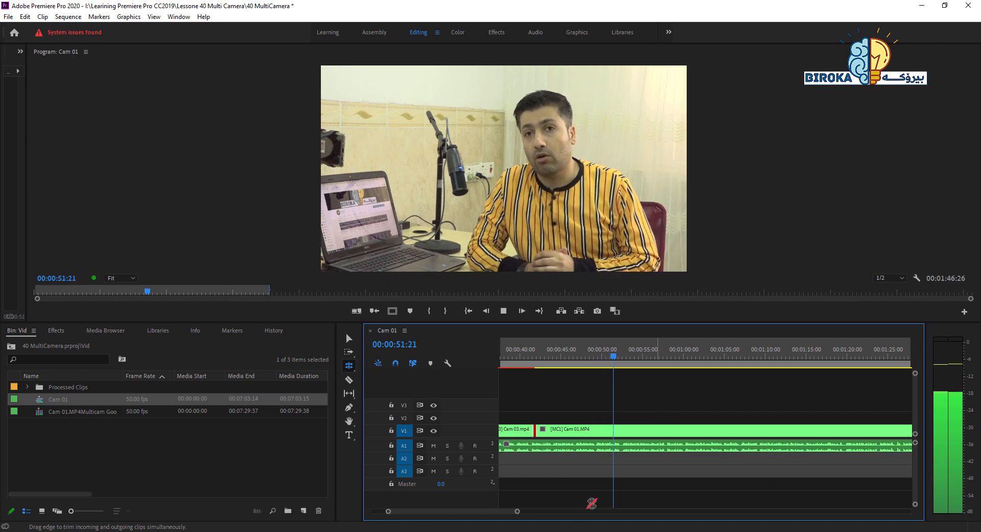
left_click_drag(495, 514, 495, 513)
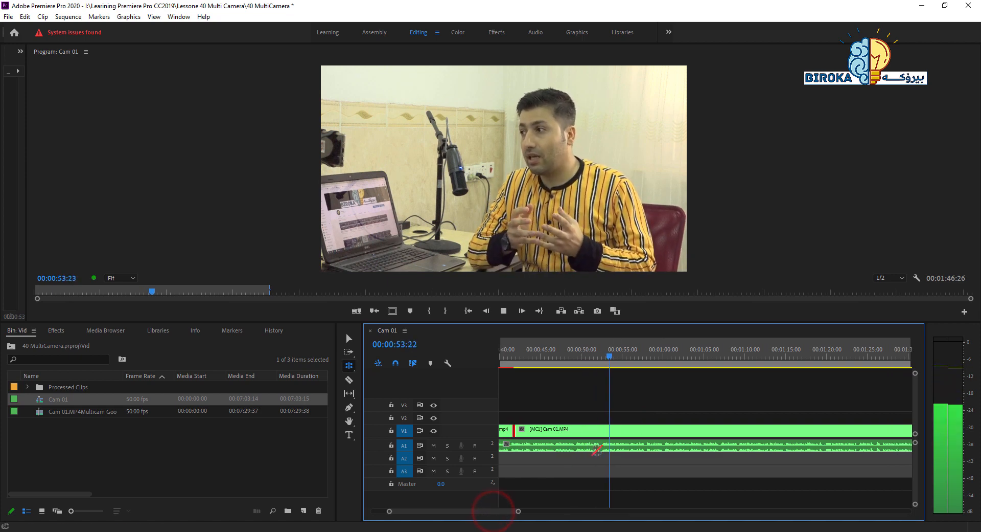
left_click(612, 350)
mouse_move(609, 357)
left_mouse_down()
mouse_move(595, 357)
mouse_move(607, 360)
left_mouse_up()
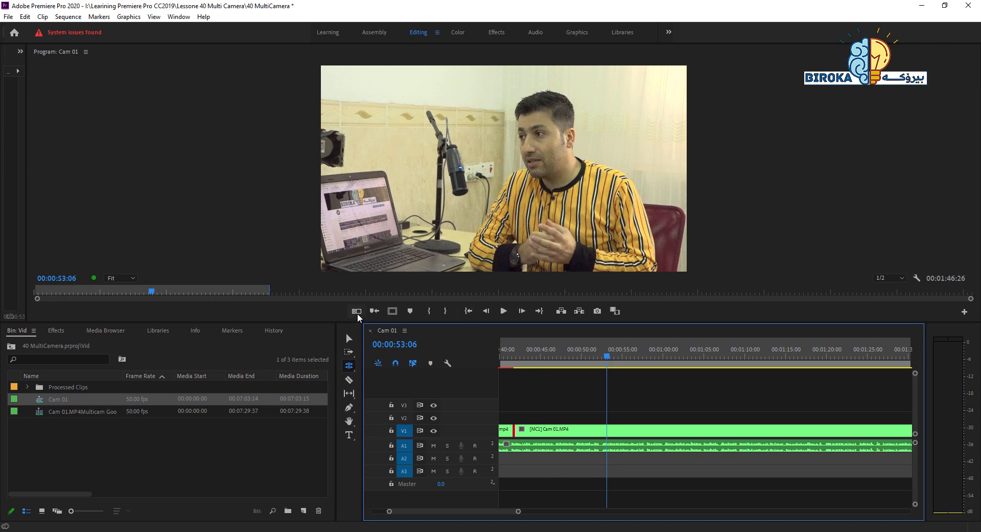
Turn on the multi-camera view, play from before 00:00:53:06 and switch live to the Camera 2 angle, stopping at 00:00:58:17.
left_click(356, 311)
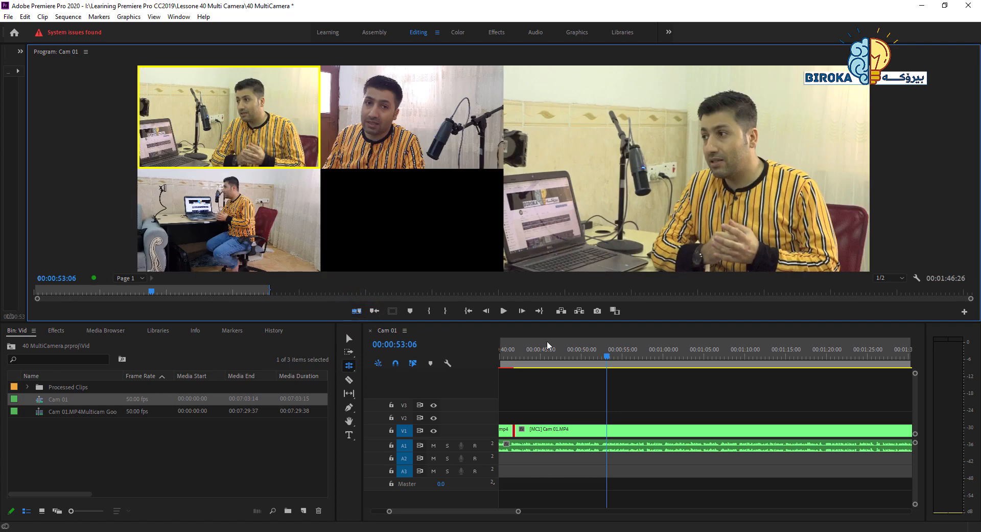
left_click_drag(608, 361, 588, 361)
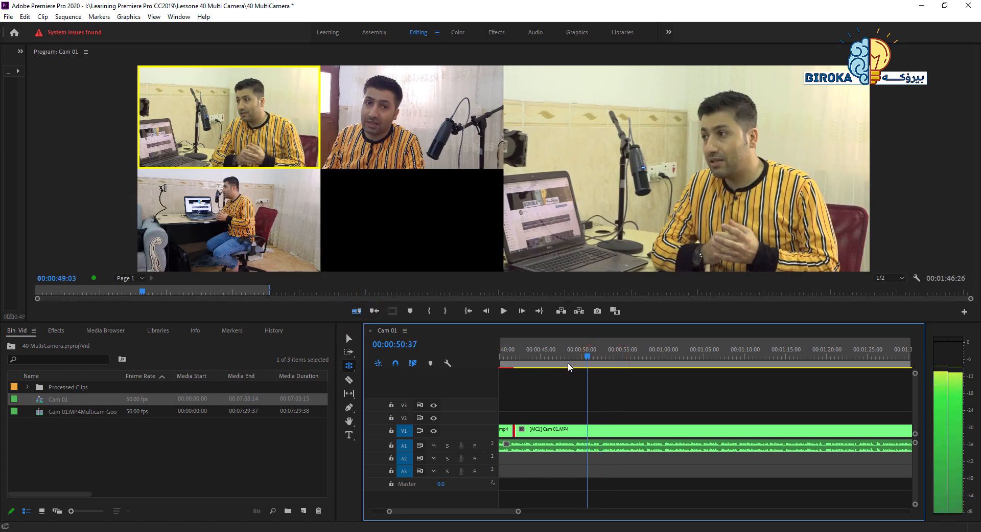
left_click(503, 311)
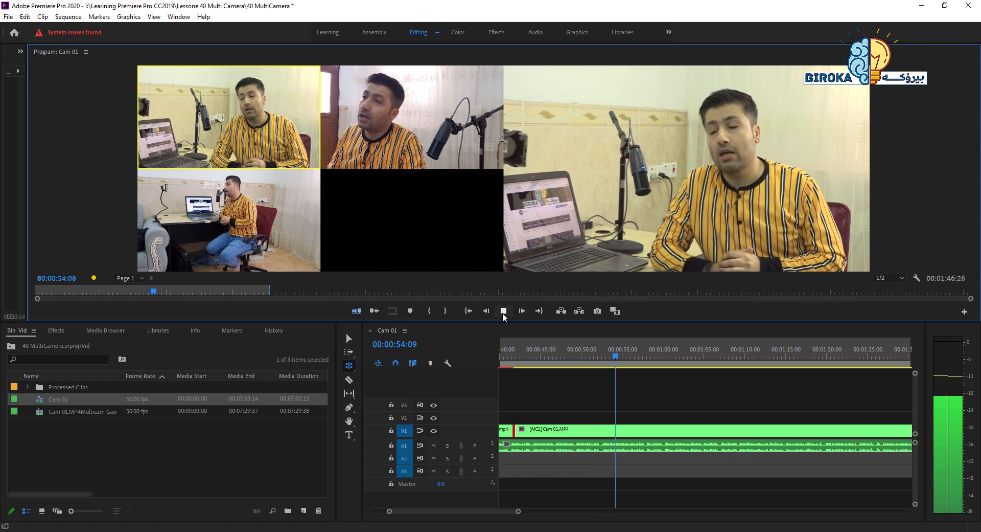
left_click(393, 133)
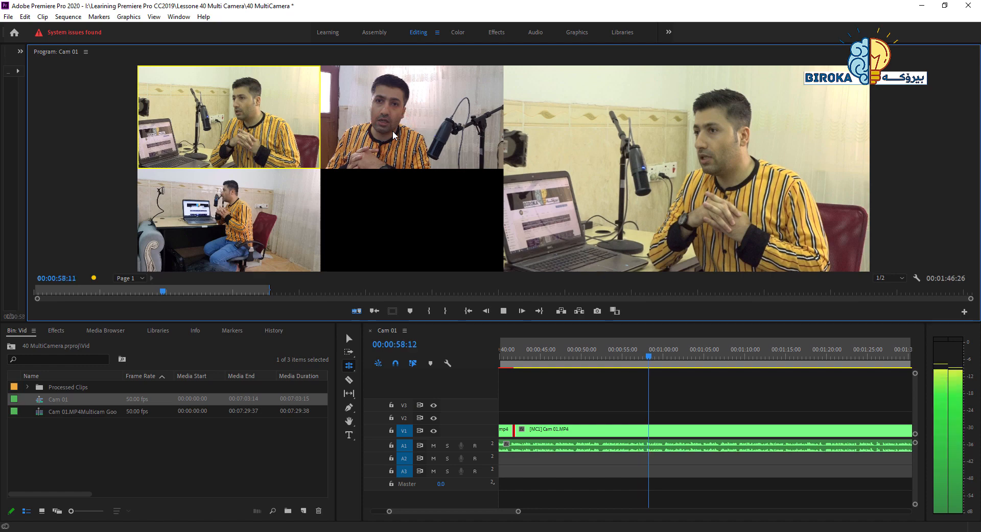
key("space")
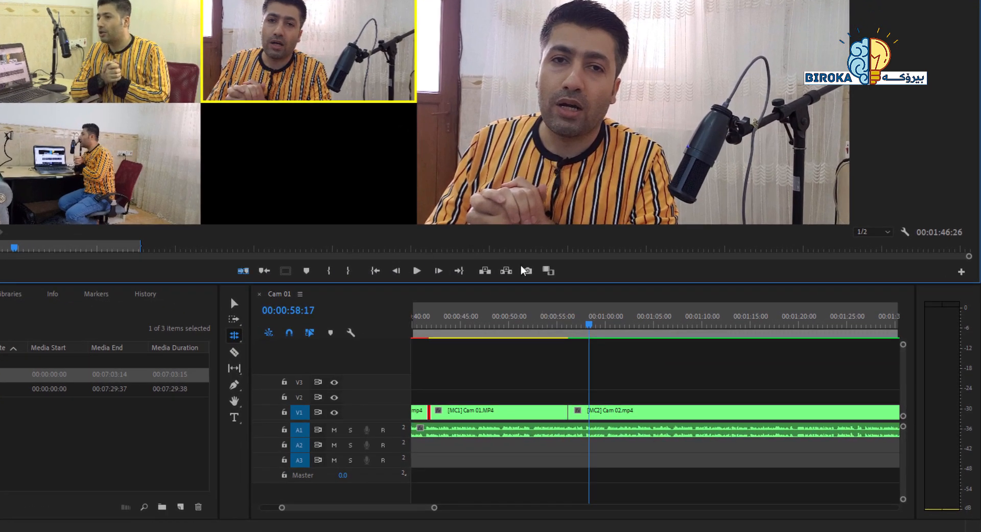
Play from 00:00:54:40 across the change from Cam 01 to Cam 02, with the timeline enlarged around the edit.
left_click(556, 320)
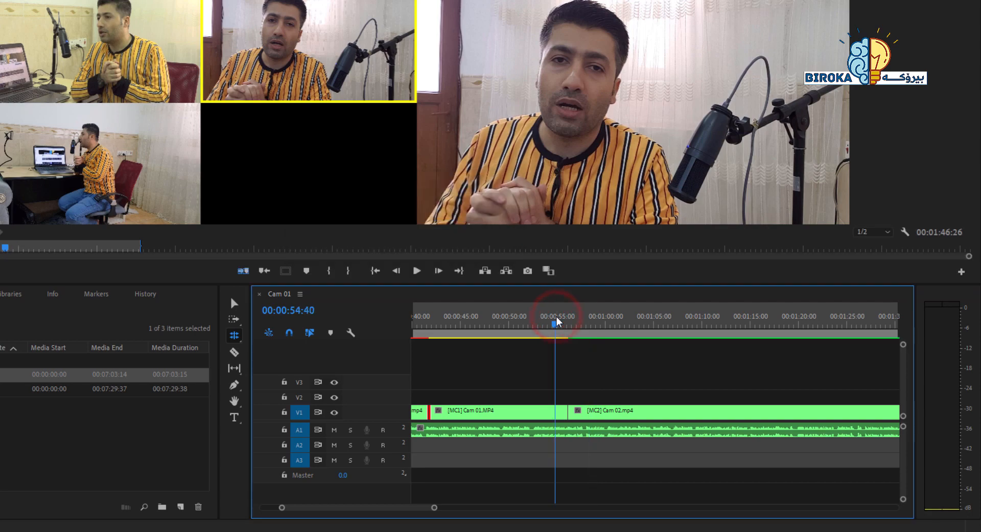
left_click_drag(434, 509, 410, 508)
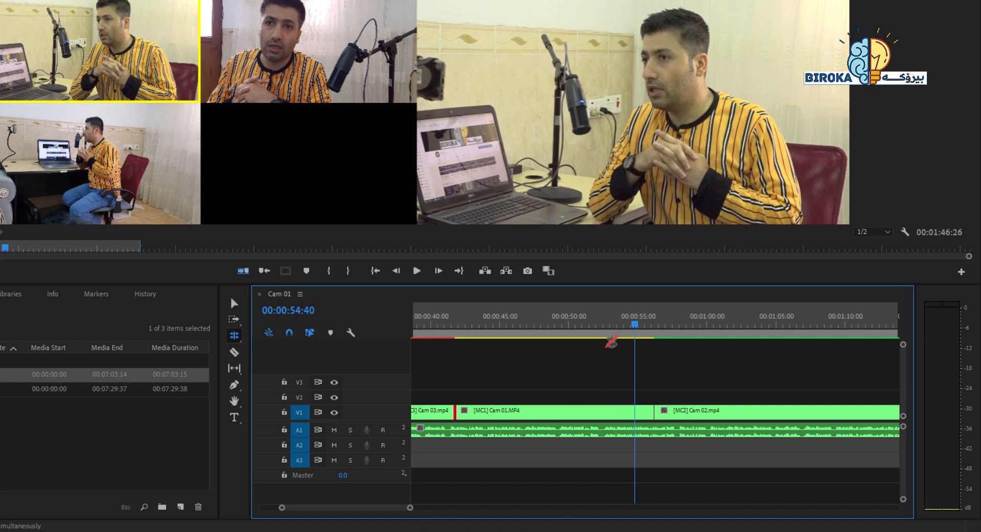
key("space")
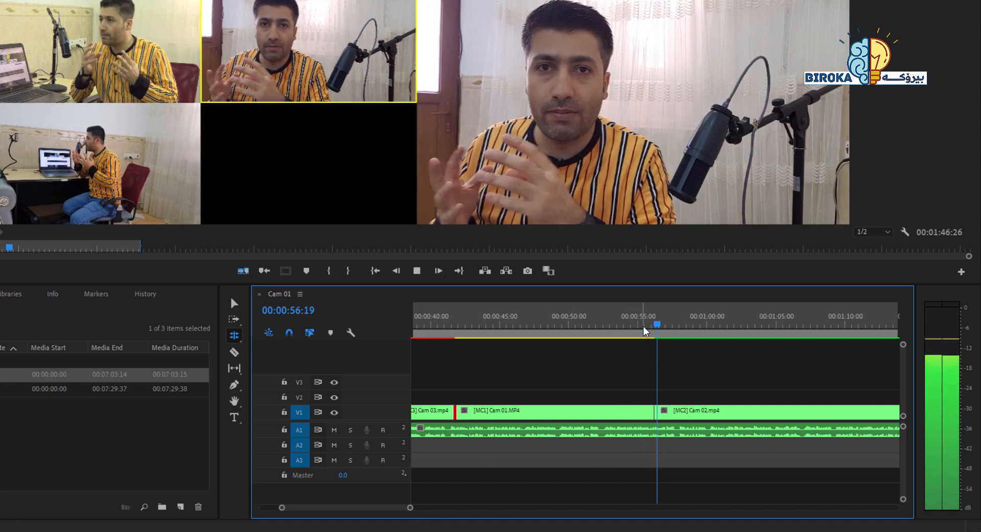
key("space")
Scrub back through the Cam 01 clip past 00:00:52:44 and select the edit between Cam 01 and Cam 02.
left_click(645, 325)
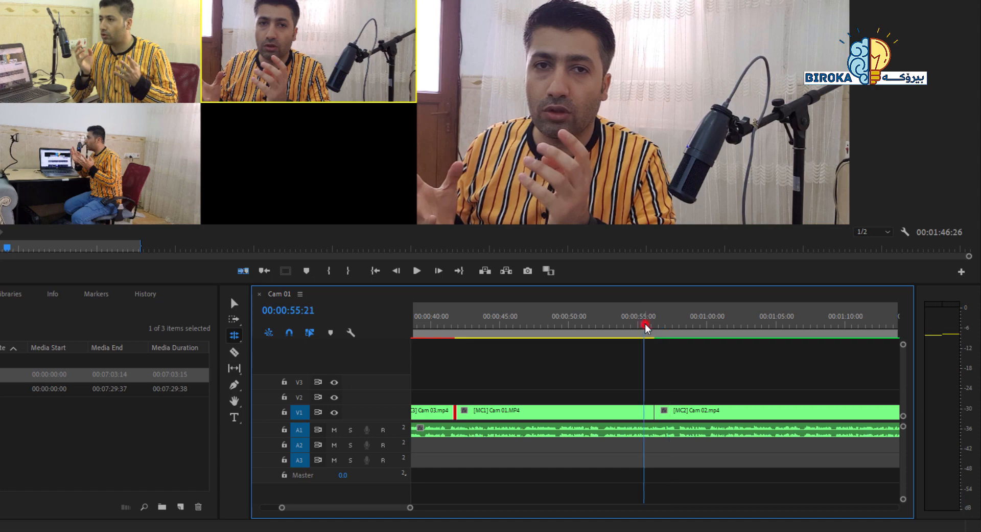
left_click_drag(647, 327, 612, 329)
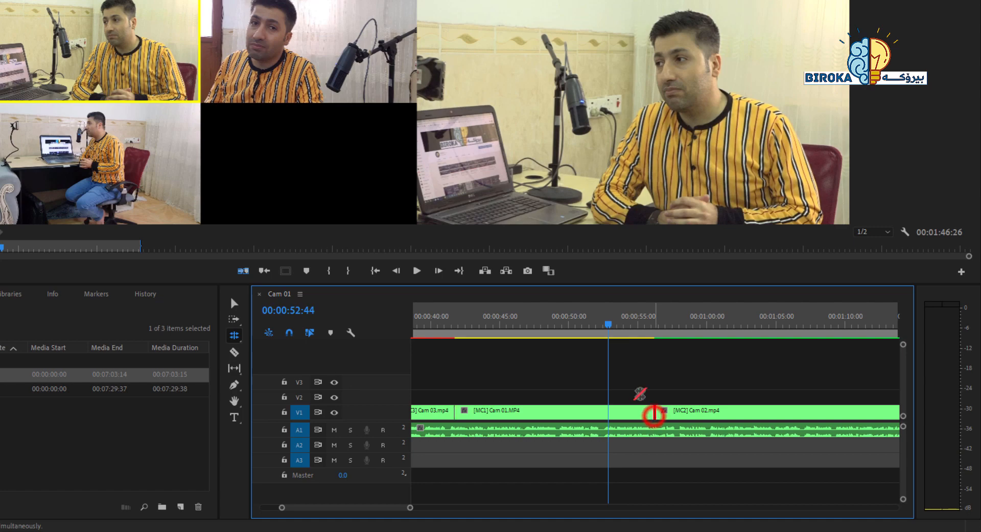
left_click_drag(608, 323, 589, 325)
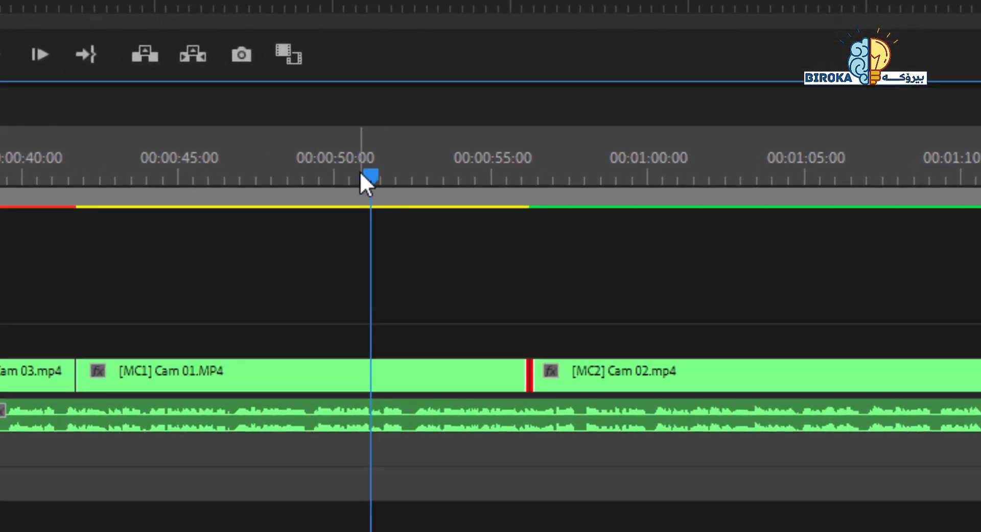
Play from 00:00:39:41 through the Cam 01 clip and stop at 00:00:53:14, shortly before the change to Cam 02.
left_click_drag(368, 185, 28, 213)
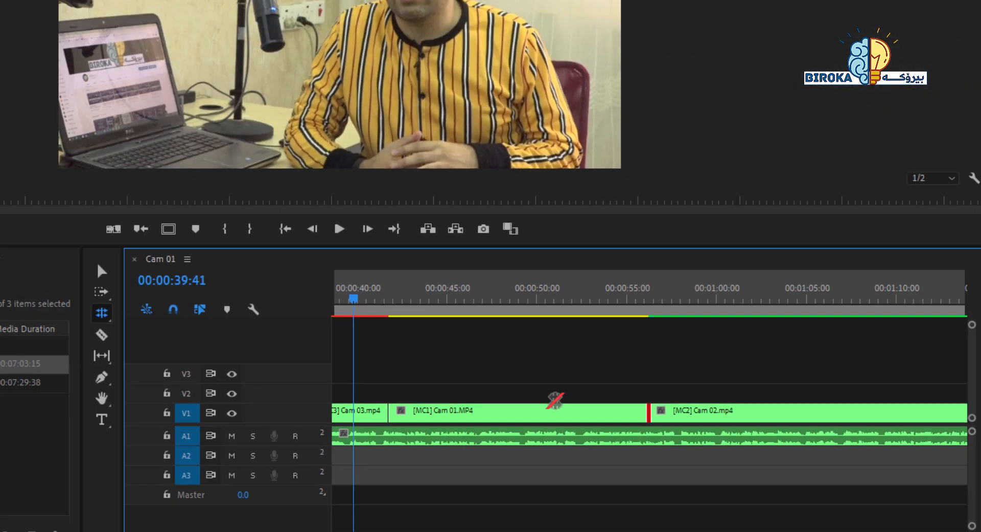
key("space")
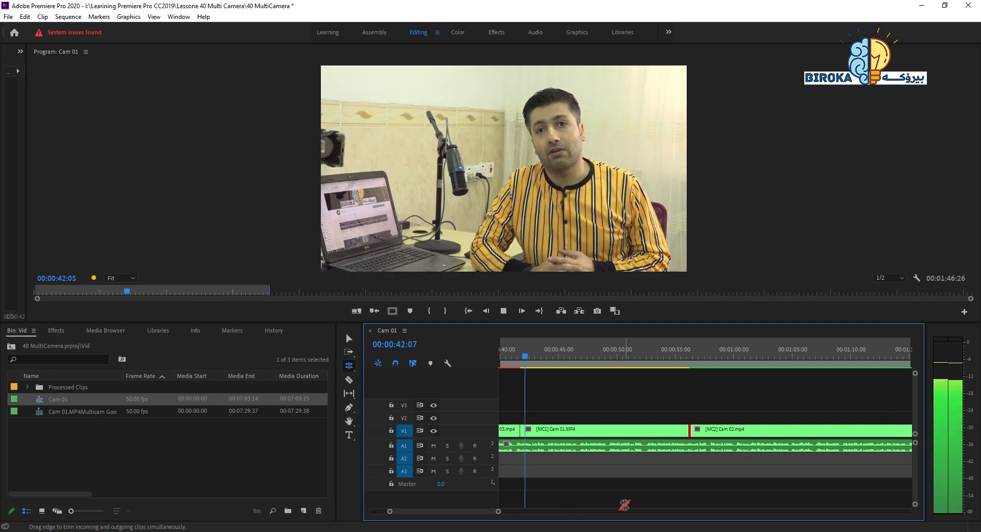
key("space")
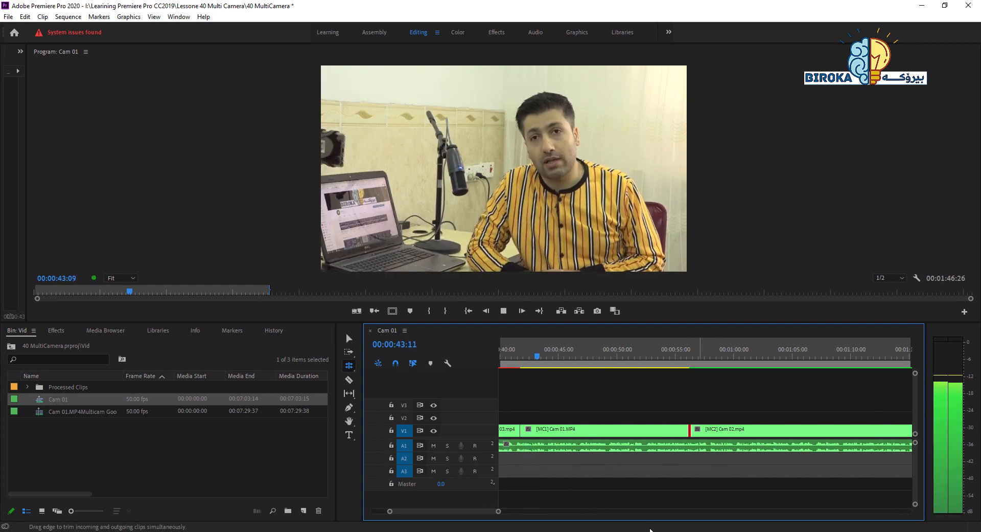
mouse_move(479, 512)
left_mouse_down()
mouse_move(499, 518)
mouse_move(484, 517)
left_mouse_up()
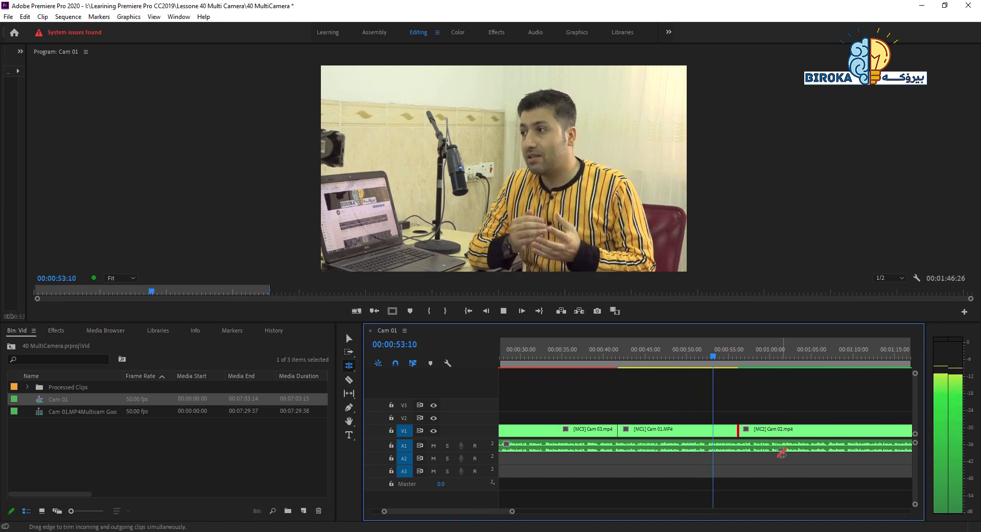
key("space")
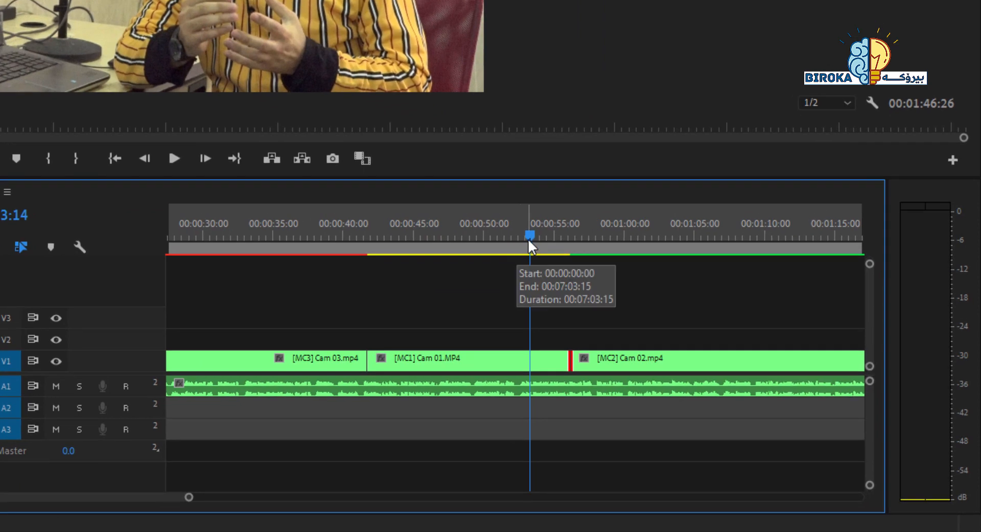
Extend the selected edit between Cam 01 and Cam 02 back to a playhead position at about 00:00:53.
left_click(671, 331)
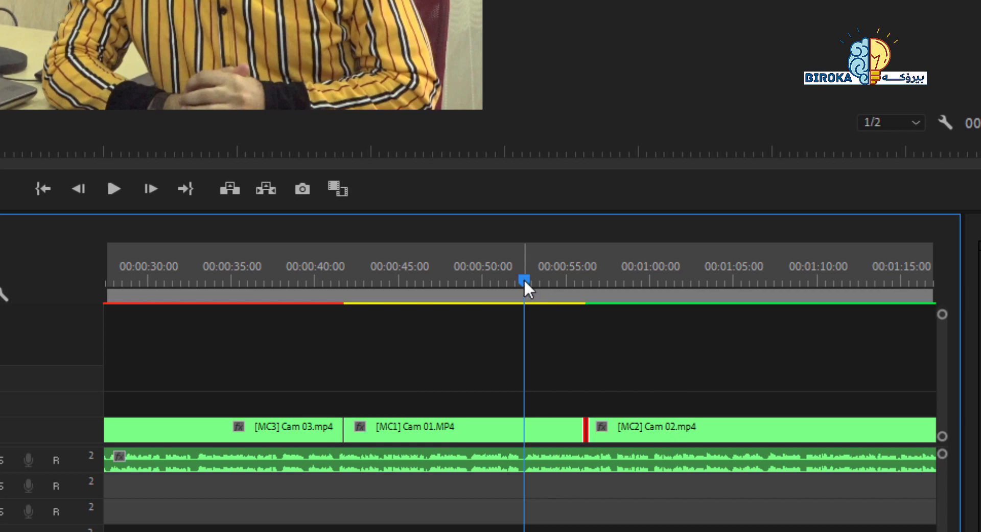
left_click_drag(526, 280, 535, 283)
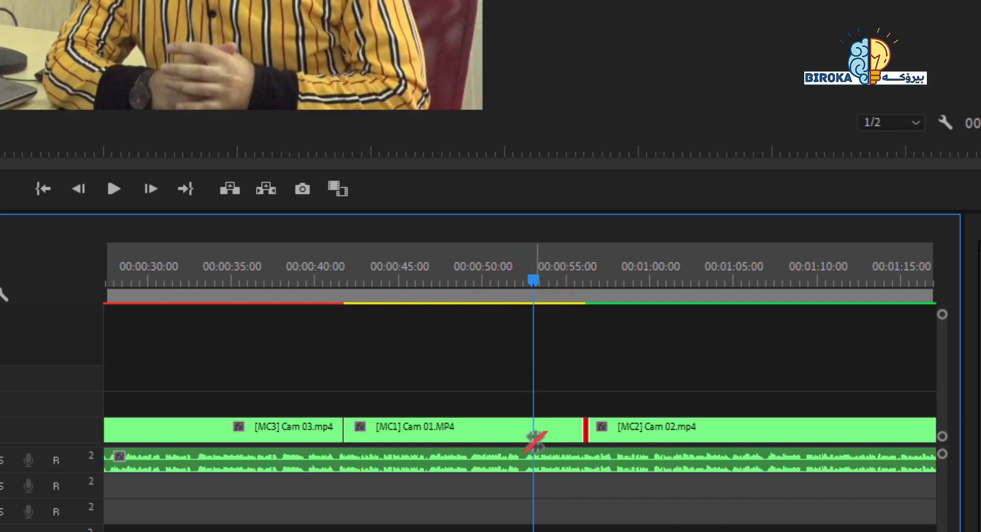
key("e")
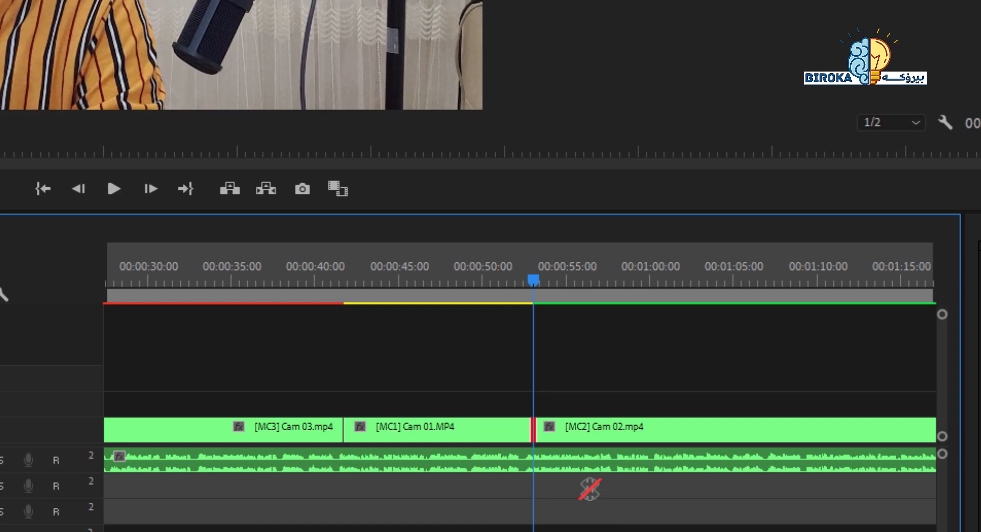
Play from before the moved edit across the change to Cam 02 and stop at 00:01:01:24.
left_click(508, 280)
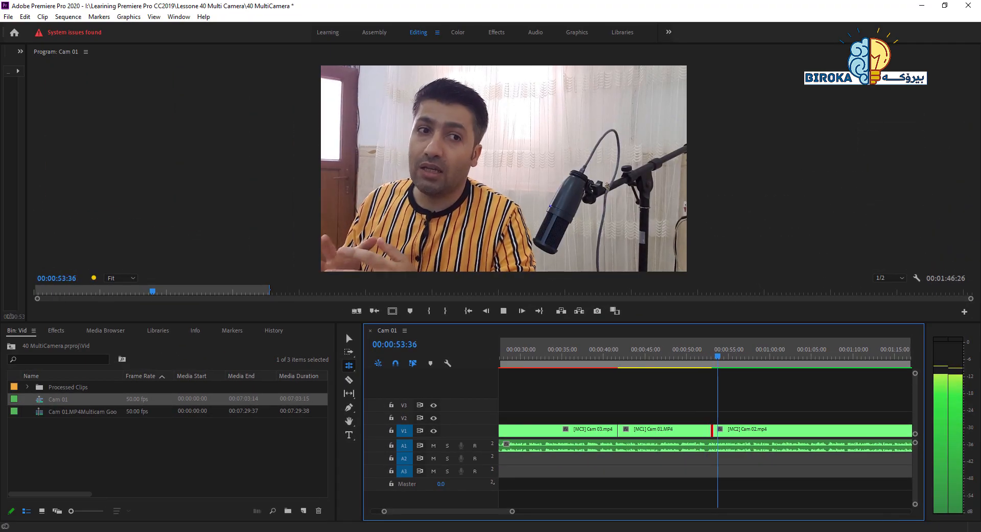
left_click_drag(487, 513, 493, 517)
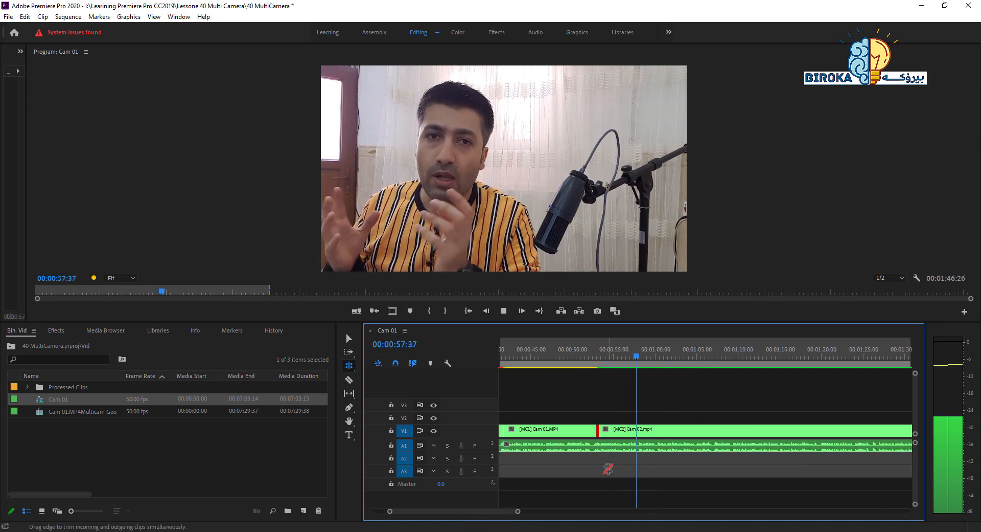
key("space")
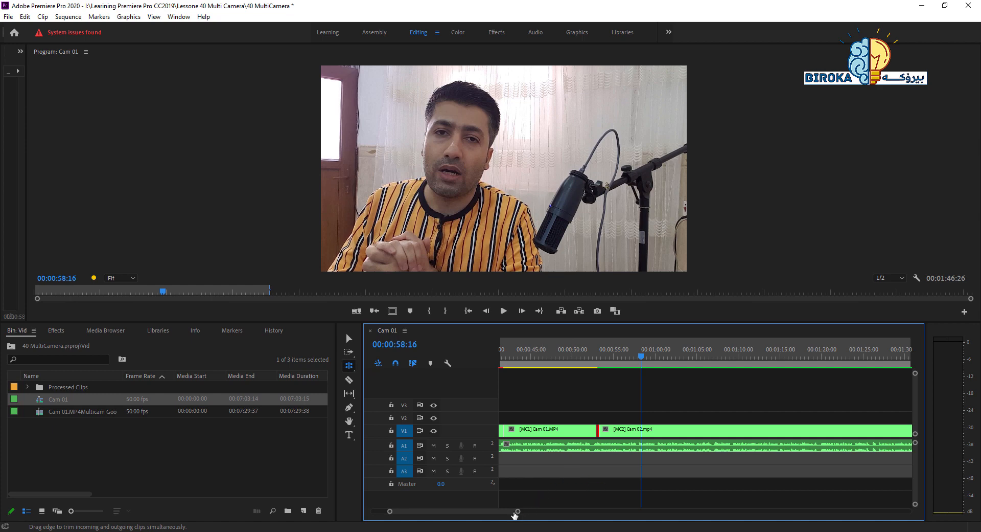
left_click_drag(499, 515, 504, 515)
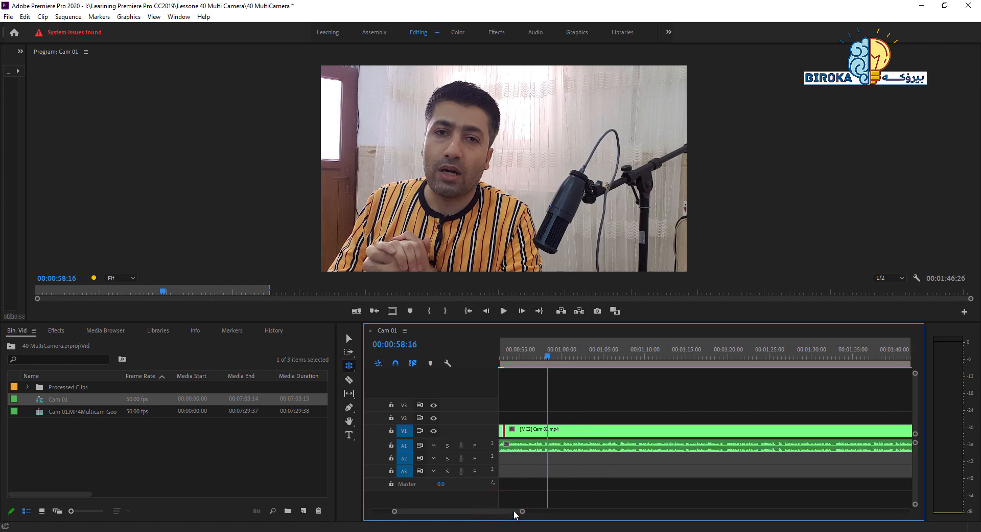
key("space")
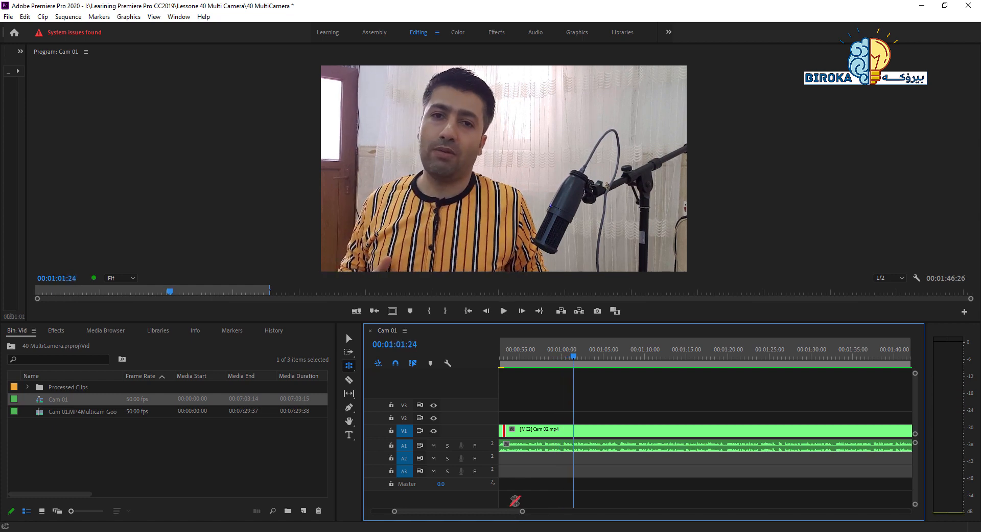
Try the Camera 1 and Camera 3 angles on the current clip in the multi-camera view, then restore Camera 2 and close the view.
left_click(356, 311)
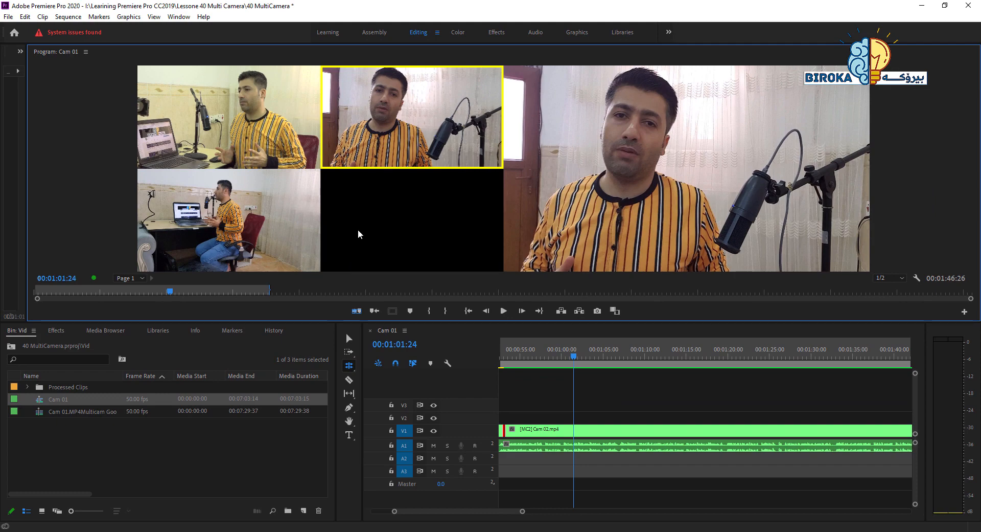
key("1")
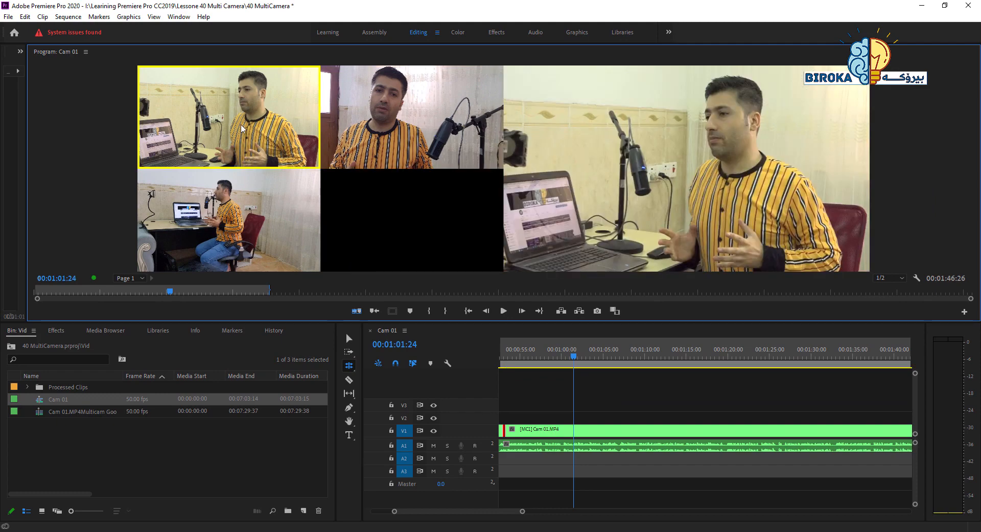
key("2")
key("3")
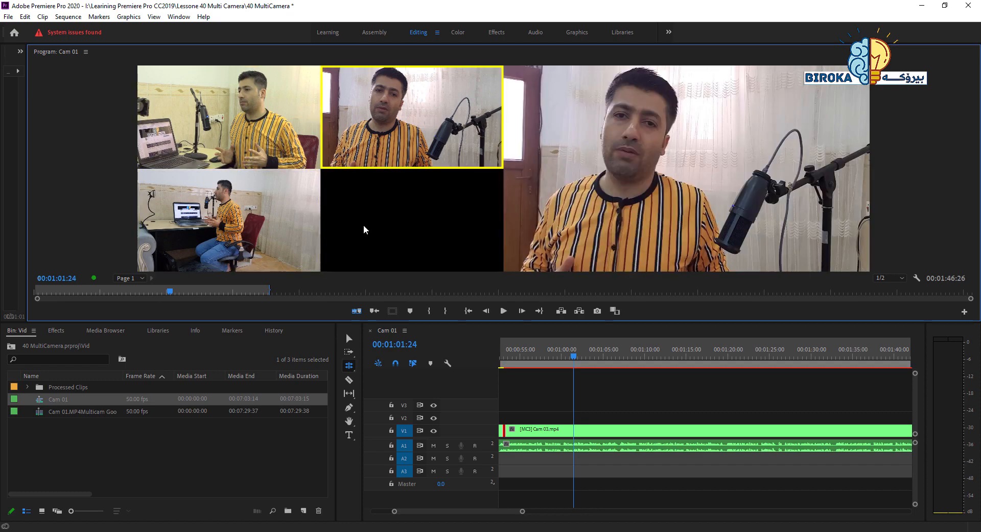
key("2")
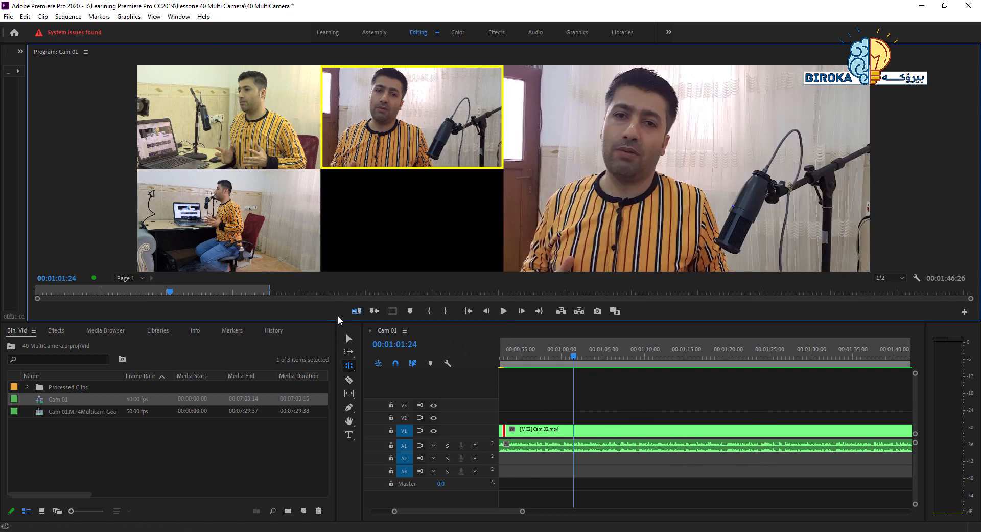
left_click(357, 314)
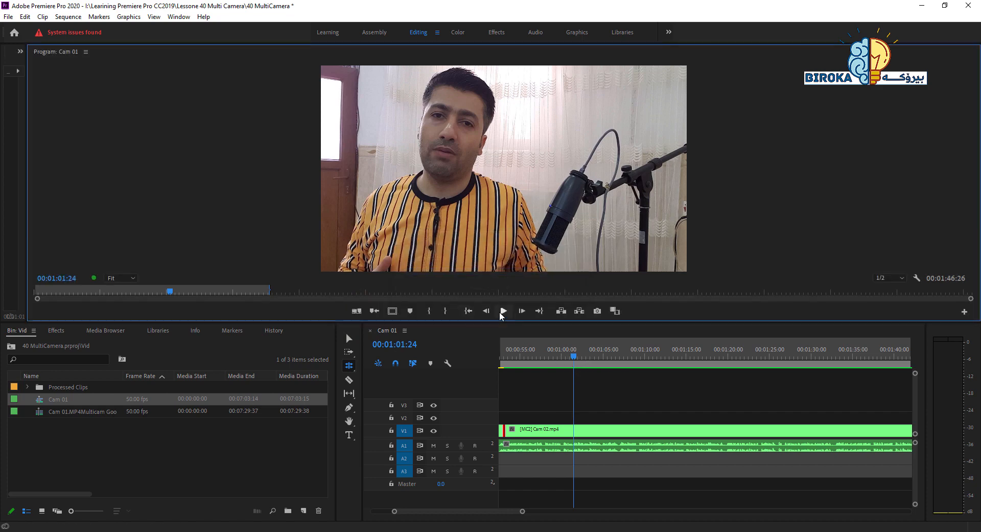
Play the Cam 02 clip from 00:00:59:32 past 00:01:36:38 to find the place for the next camera change.
left_click_drag(573, 362, 564, 357)
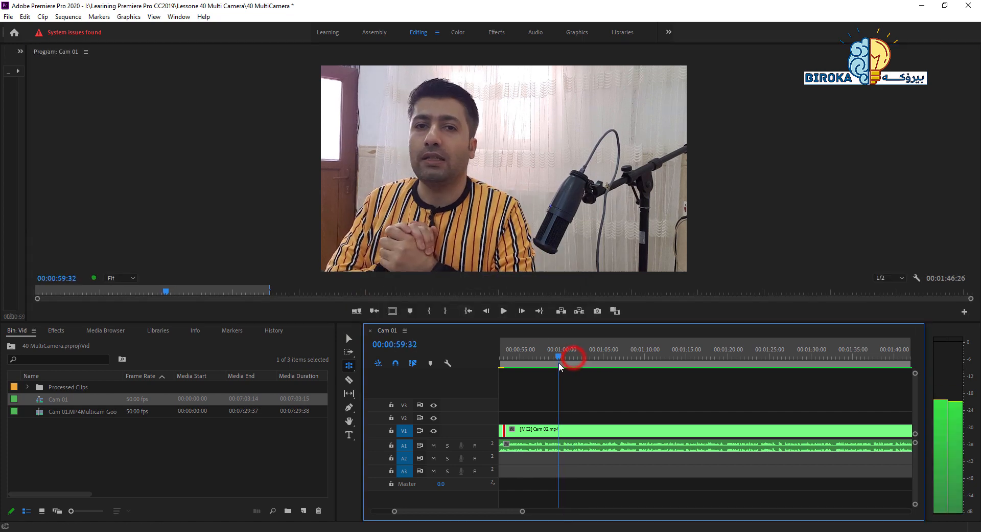
left_click(504, 311)
left_click(503, 310)
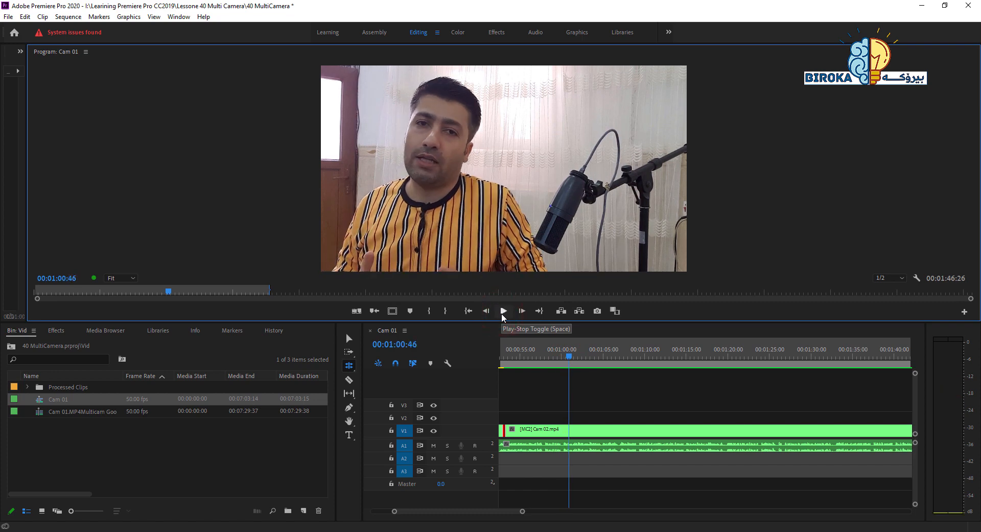
left_click(504, 311)
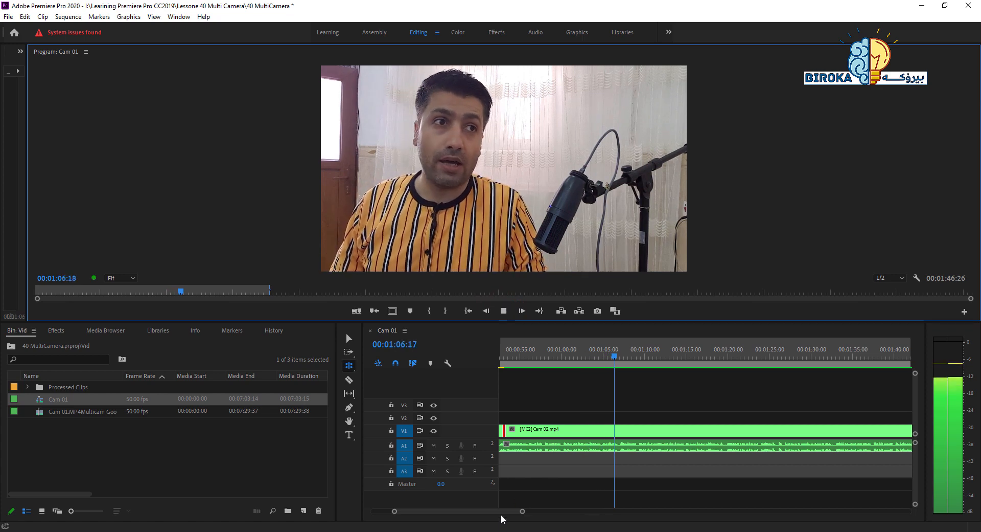
left_click_drag(500, 510, 503, 511)
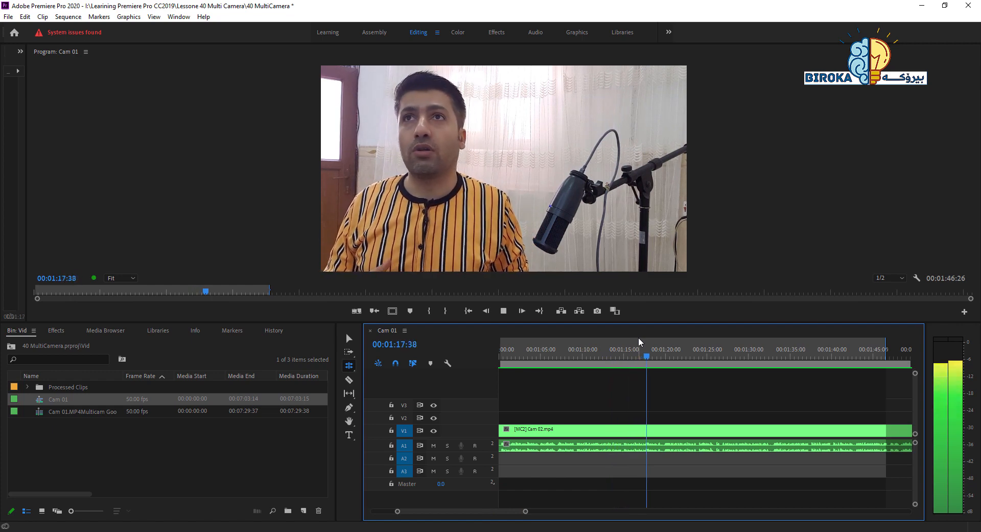
left_click_drag(510, 511, 515, 511)
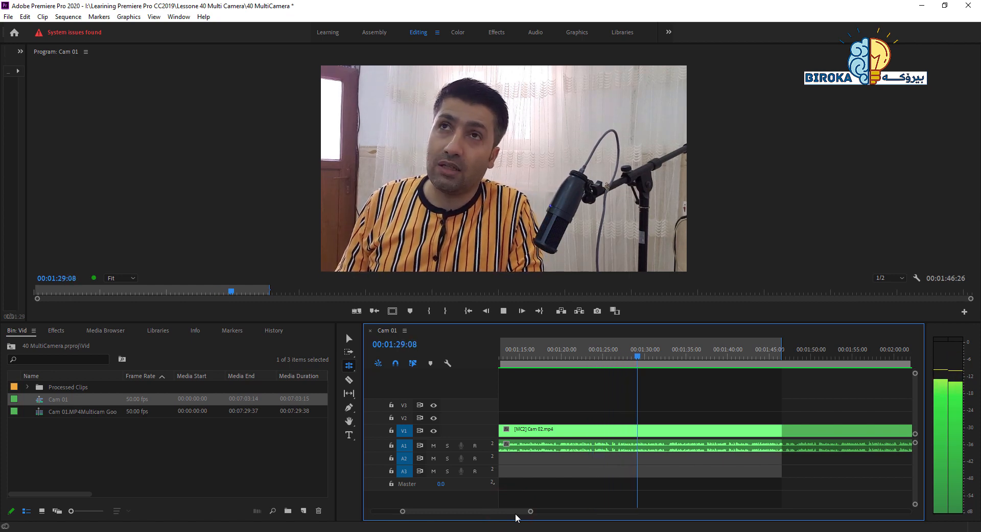
left_click_drag(516, 516, 512, 512)
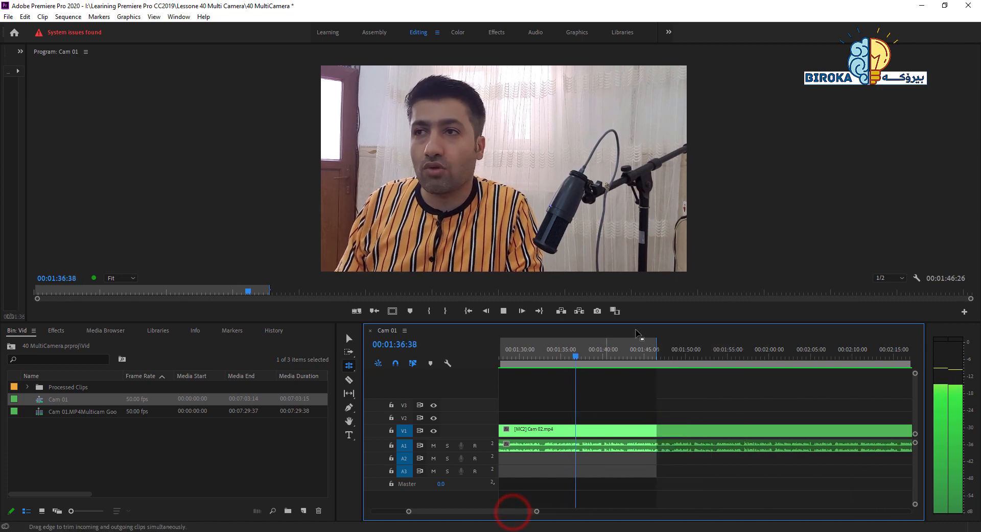
Cut the Cam 02 clip at 00:01:37:42 with the Razor tool.
left_click(583, 358)
left_click_drag(585, 362, 586, 362)
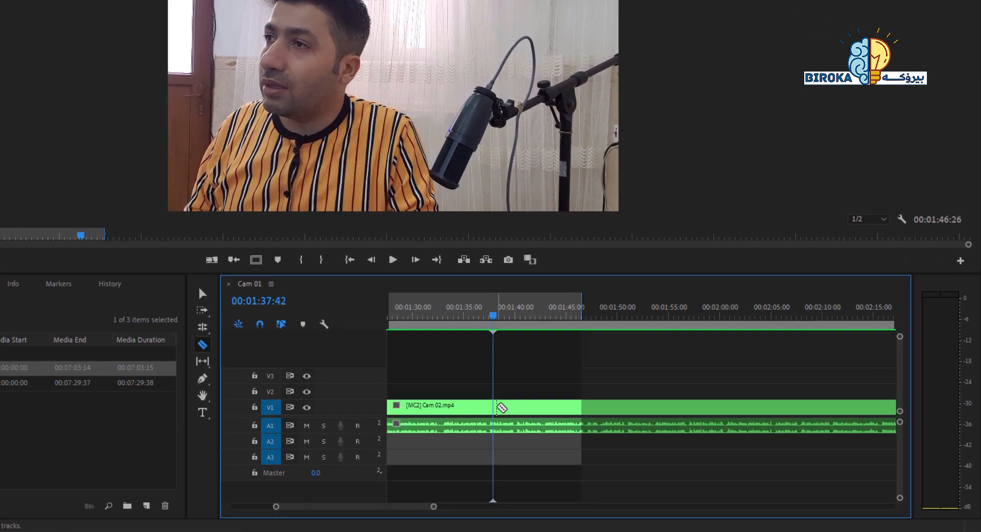
key("c")
left_click(585, 430)
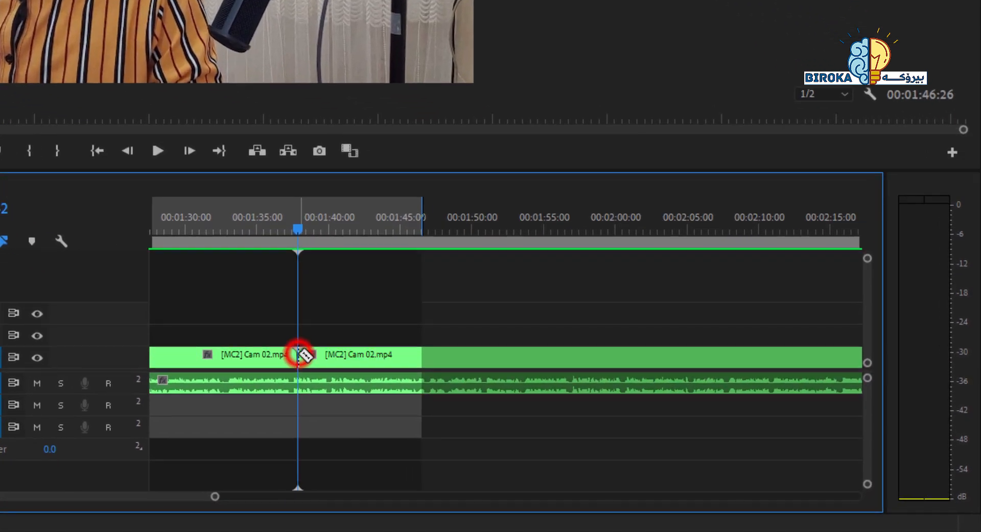
Select the clip section after the cut and set its multi-camera angle to Camera 1.
key("v")
left_click(310, 353)
left_click(373, 310)
right_click(325, 353)
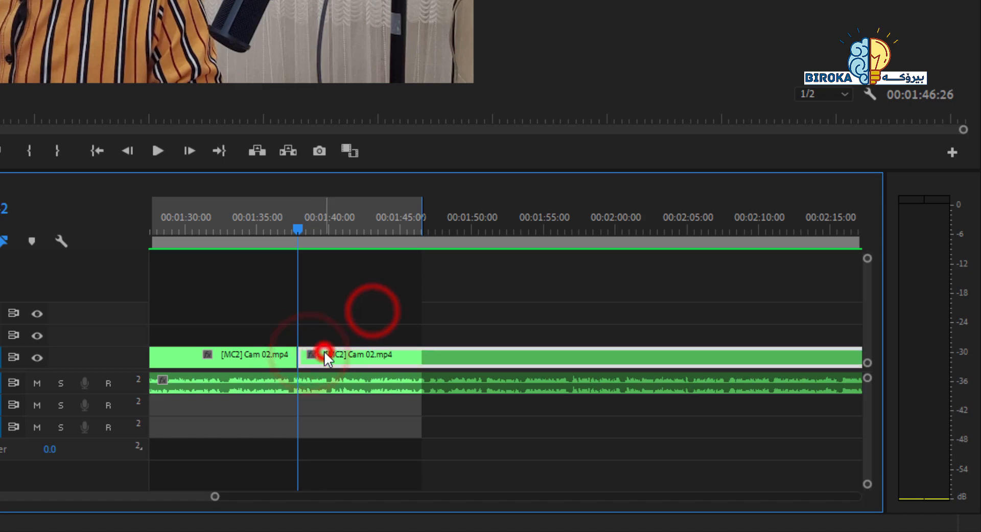
mouse_move(457, 152)
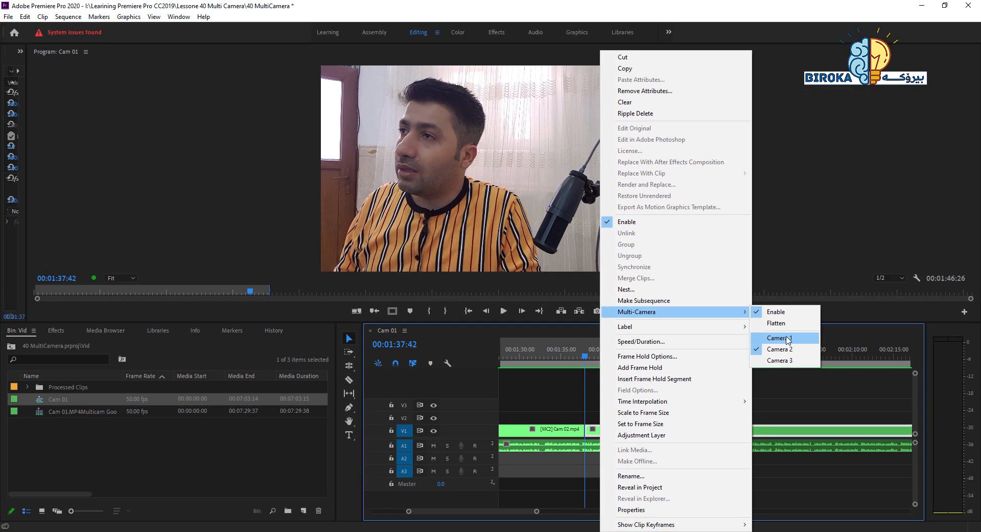
left_click(732, 292)
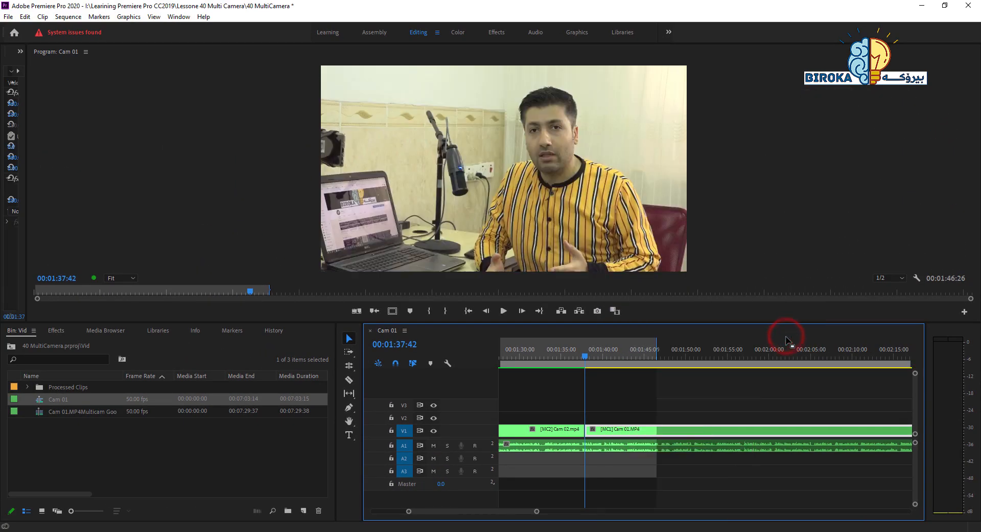
Play from before 00:01:32:24 across the cut from Cam 02 to Cam 01 and stop at 00:01:42:24.
left_click(596, 429)
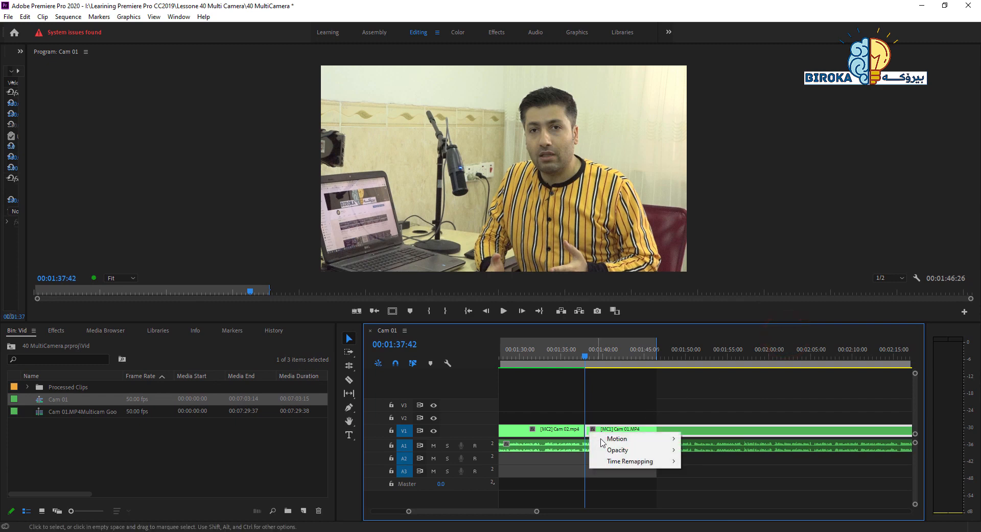
left_click(710, 511)
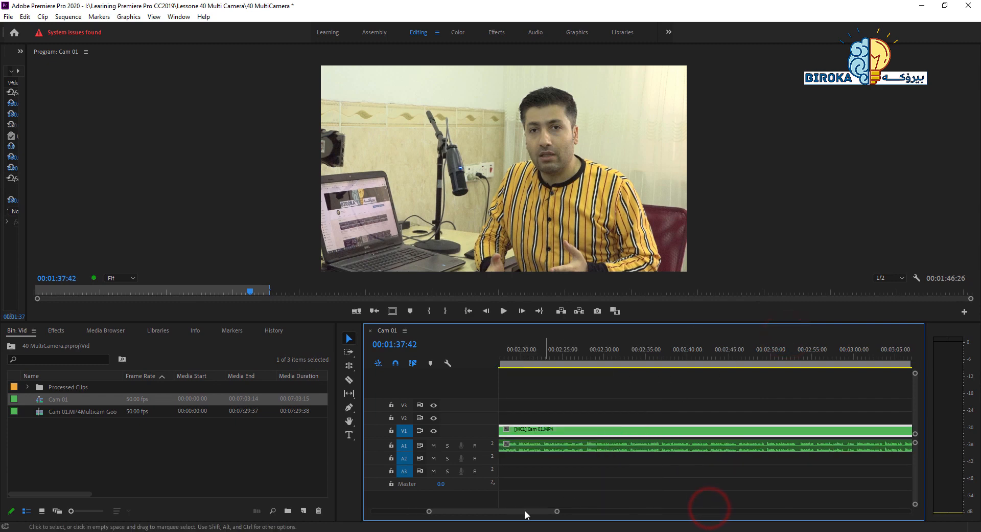
left_click_drag(525, 510, 549, 511)
left_click(689, 350)
key("space")
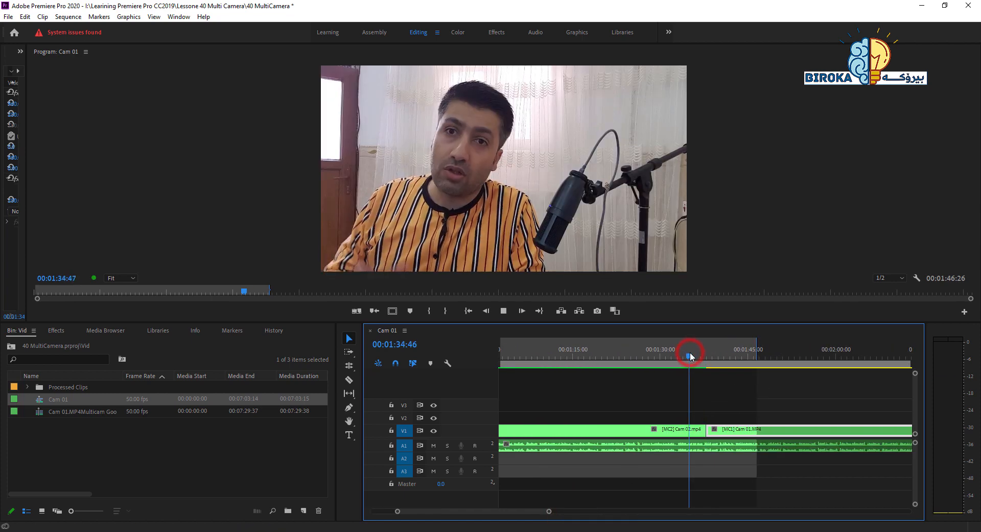
left_click(671, 350)
key("space")
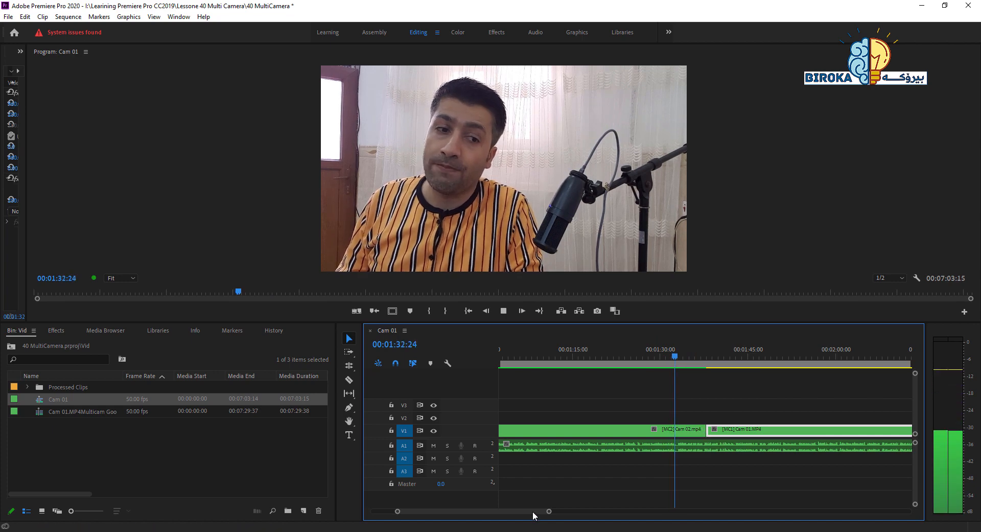
left_click_drag(529, 511, 536, 514)
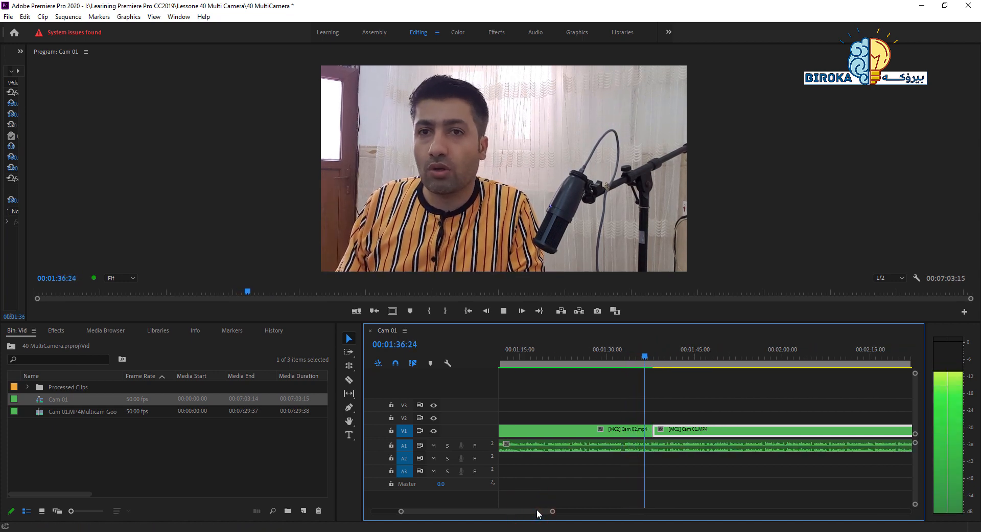
key("space")
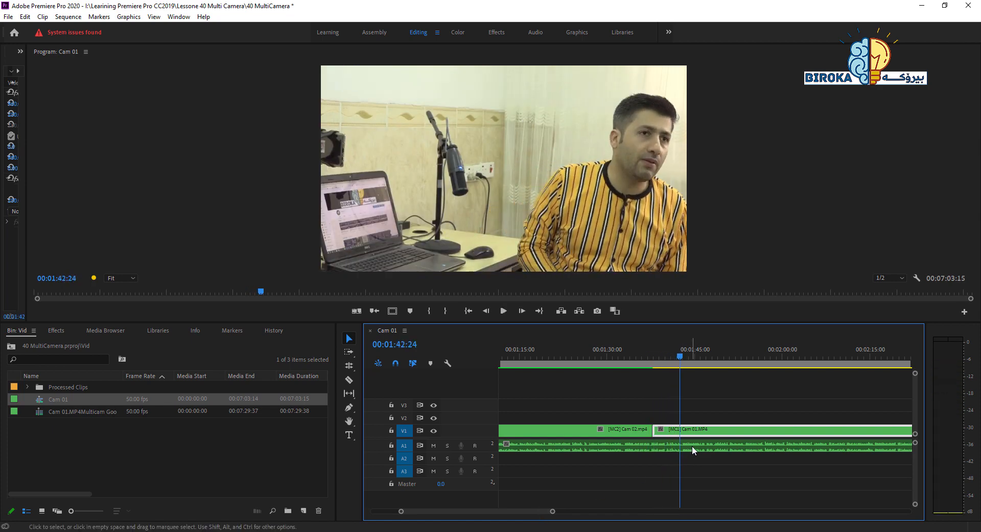
Play from near the start of the Cam 01 section to 00:01:41:32 and cut the clip there with the Razor tool.
left_click(655, 357)
key("space")
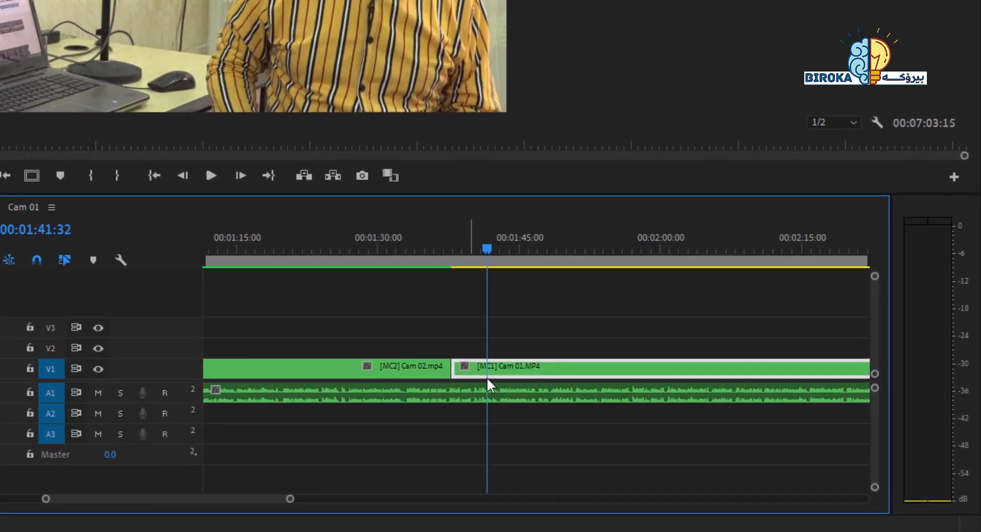
key("space")
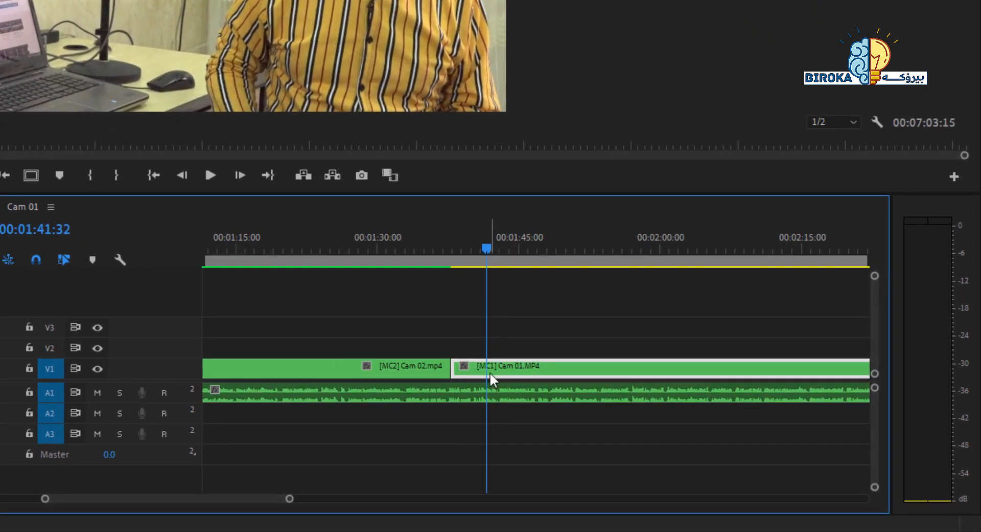
key("c")
left_click(488, 368)
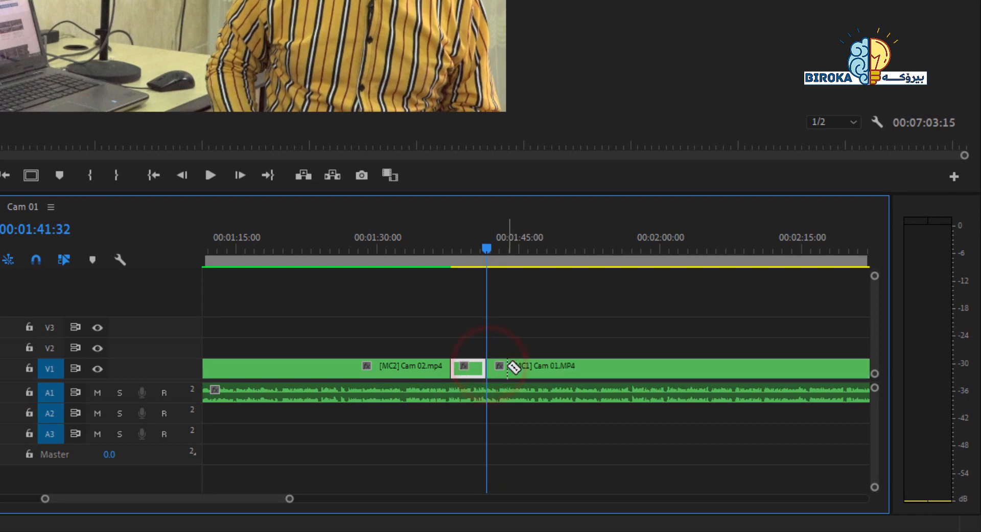
Select the clip section after the 00:01:41:32 cut and set its multi-camera angle to Camera 3.
key("v")
left_click(502, 367)
left_click(515, 336)
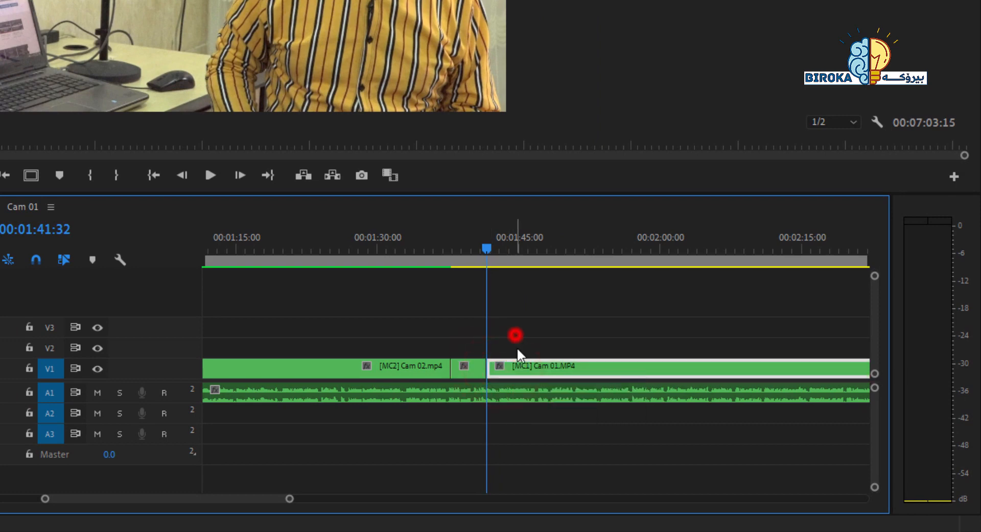
right_click(520, 369)
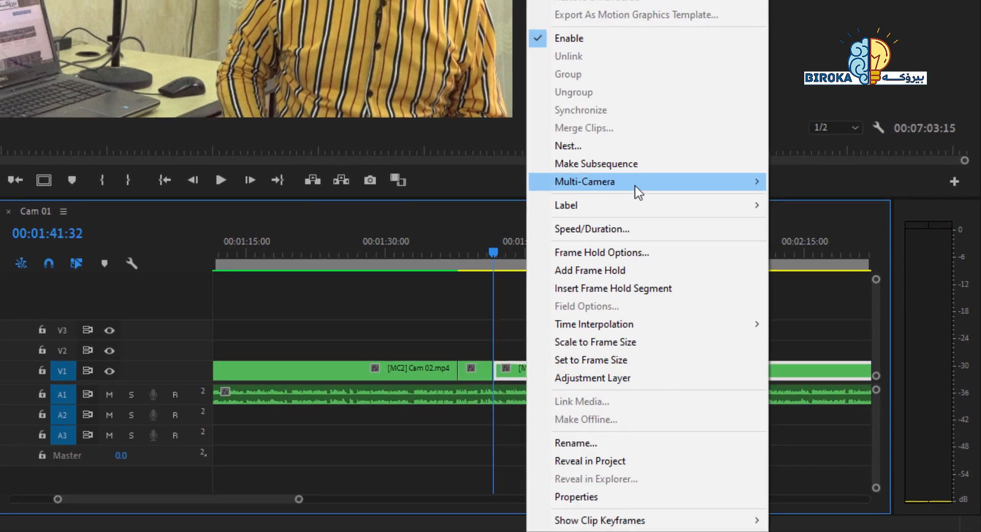
mouse_move(638, 192)
left_click(819, 259)
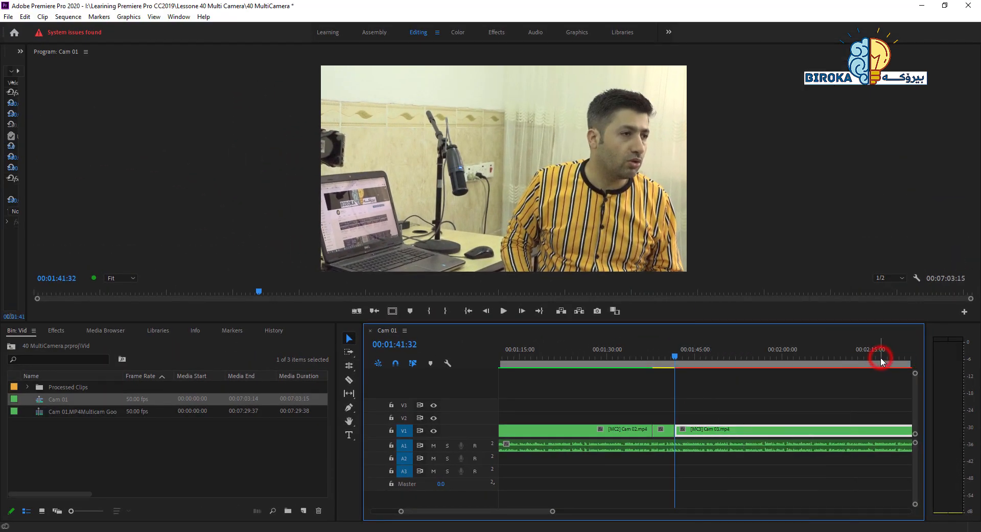
Play the new Cam 03 section from 00:01:41:32 and stop at 00:01:44:31 to check the angle change.
left_click(504, 310)
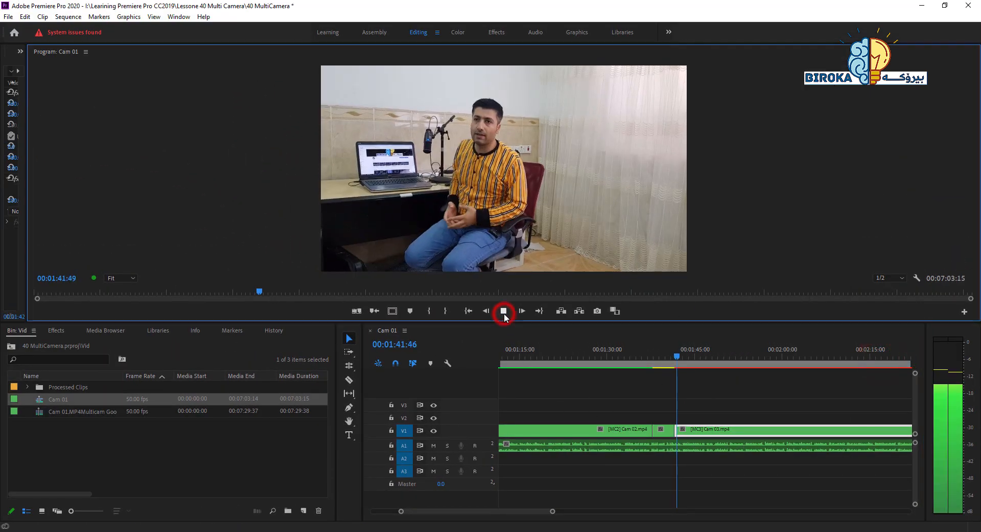
left_click(498, 509)
key("space")
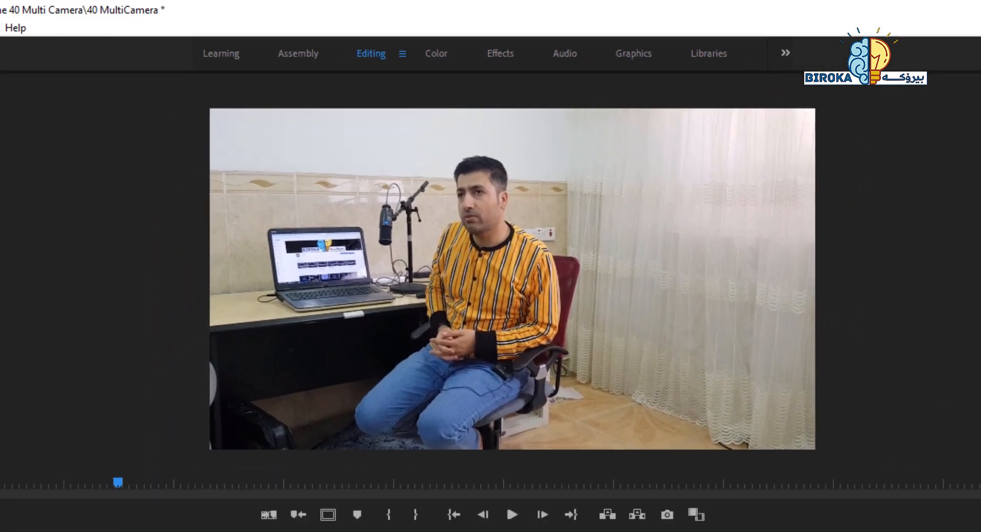
left_click_drag(526, 511, 537, 511)
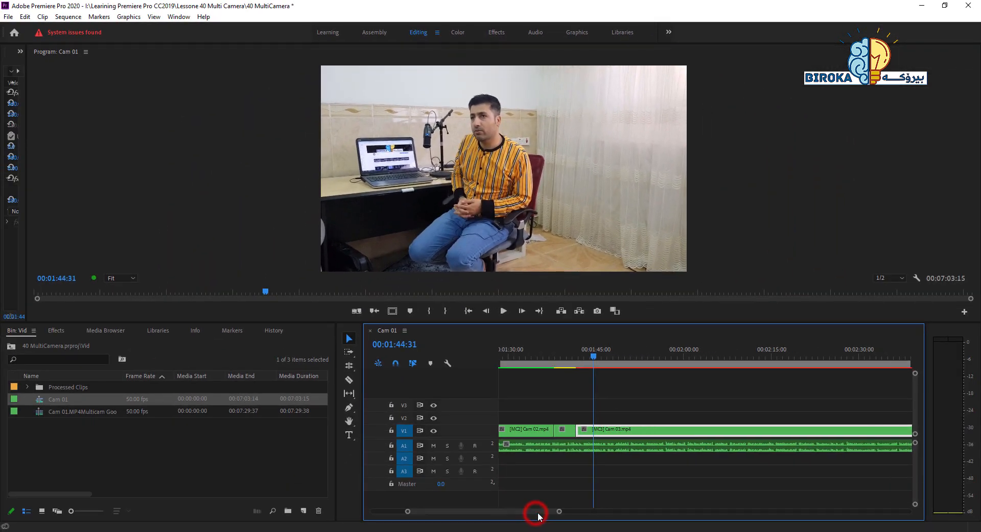
Continue playing the Cam 03 section to 00:02:00:14 and cut the clip there with the Razor tool.
left_click(504, 310)
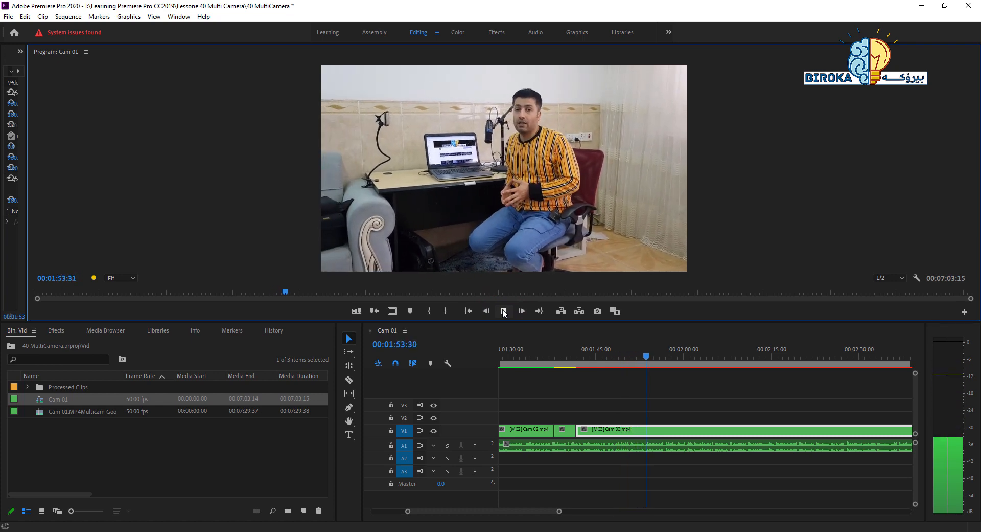
left_click(529, 506)
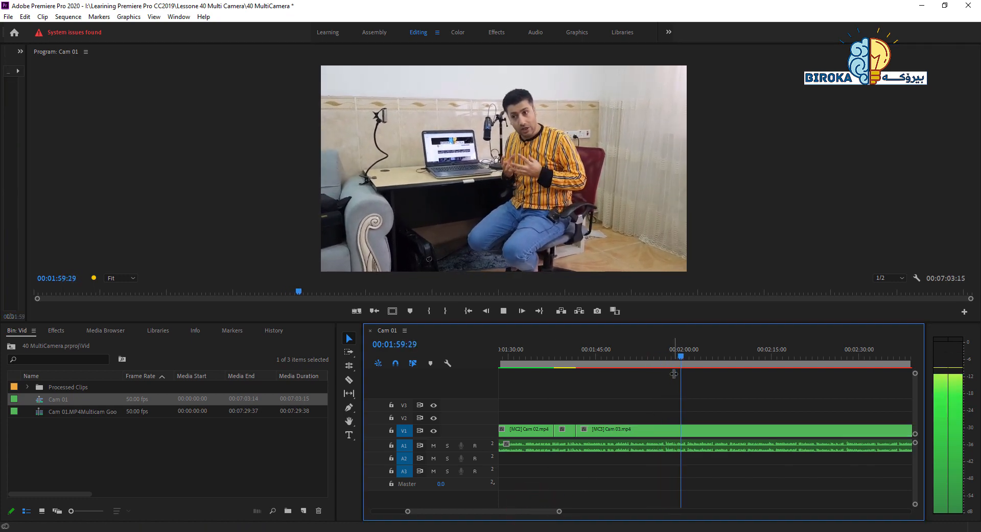
key("space")
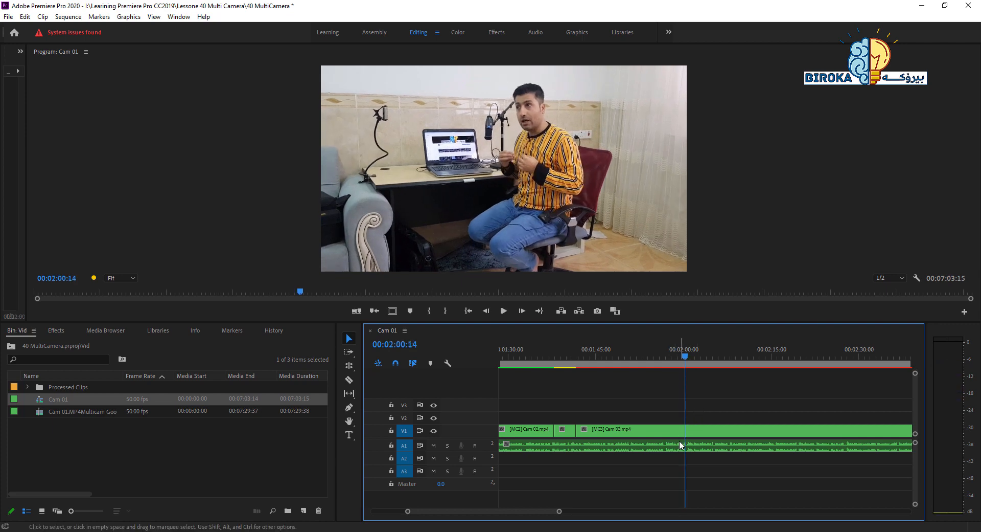
key("c")
left_click(688, 431)
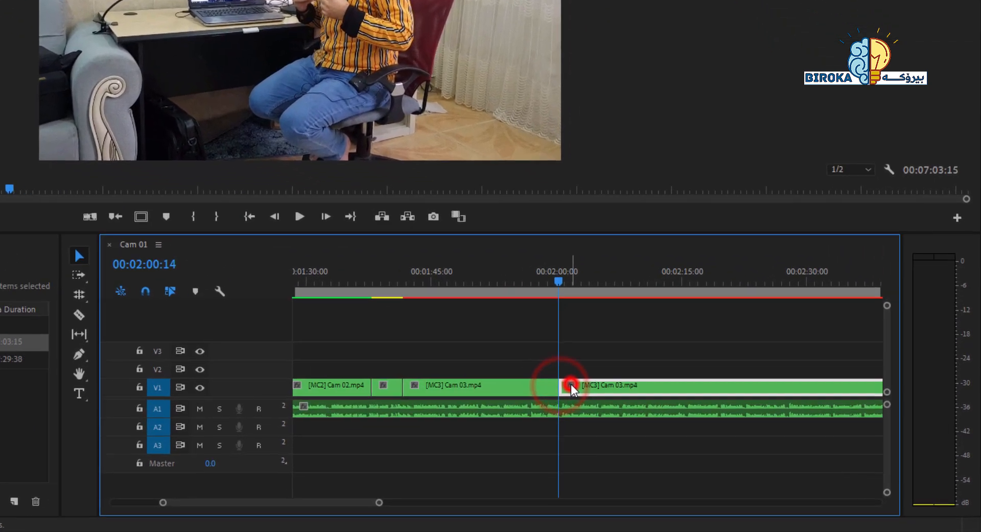
Place the playhead at 00:02:01:40 and set the multi-camera angle of the section after the last cut to Camera 1.
key("v")
left_click(694, 428)
left_click(585, 346)
left_click(560, 279)
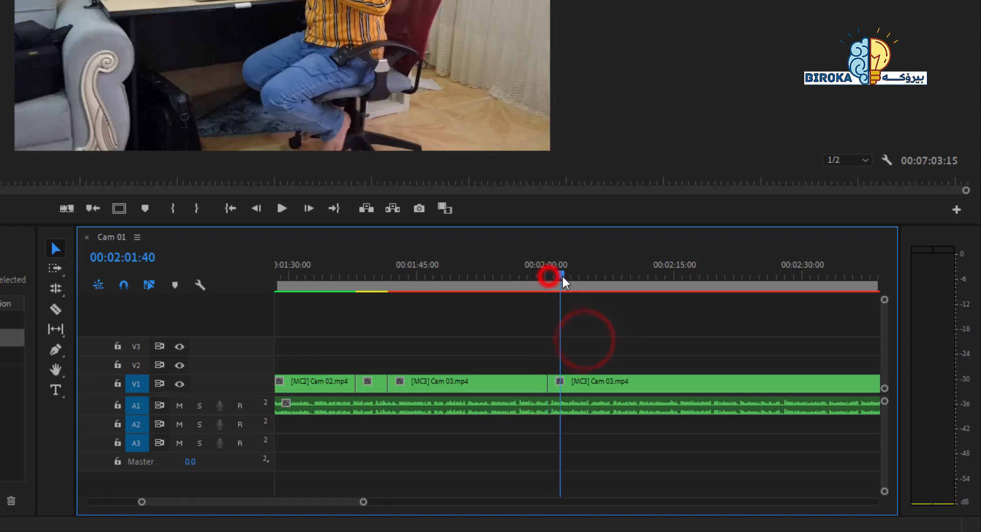
right_click(569, 390)
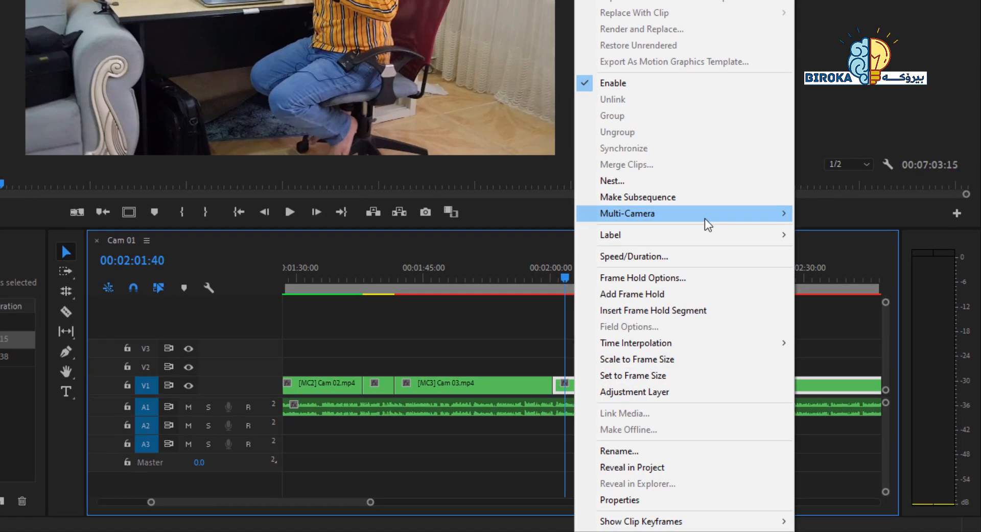
mouse_move(706, 210)
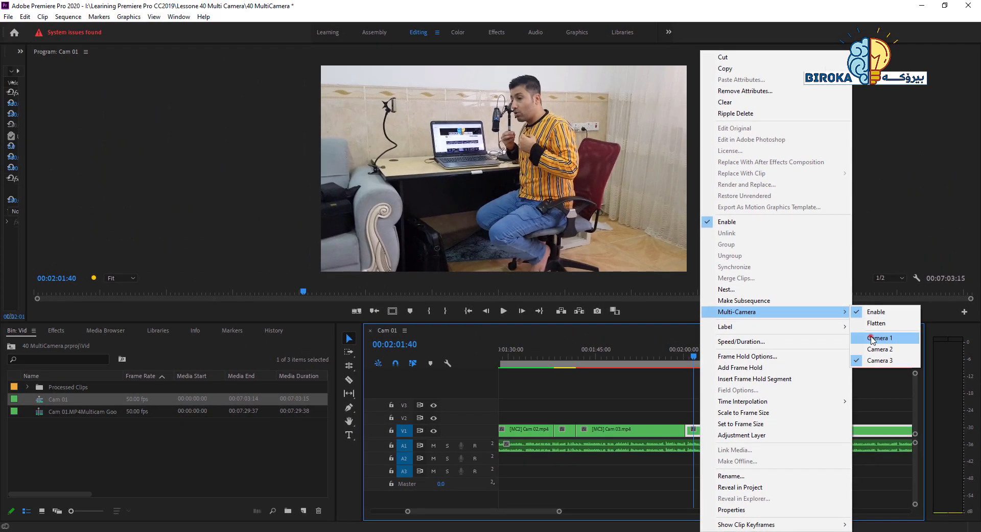
left_click(872, 338)
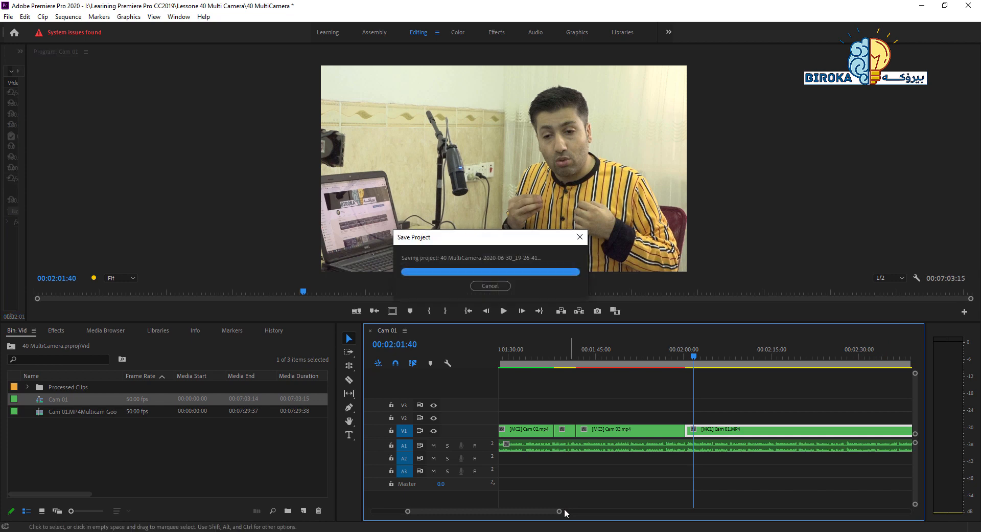
Zoom out the timeline to view the cut camera sections together with the remaining part of the sequence.
left_click_drag(560, 511, 572, 513)
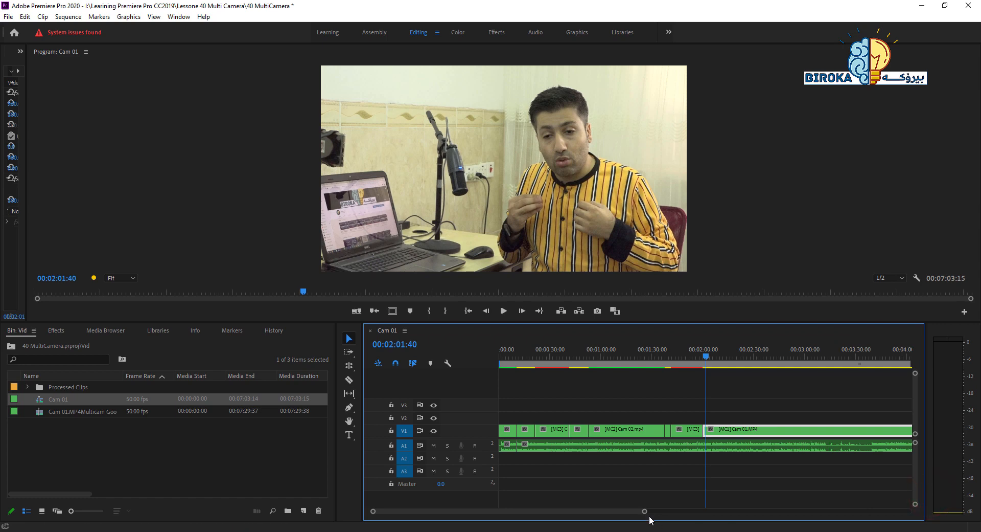
left_click_drag(646, 515, 674, 517)
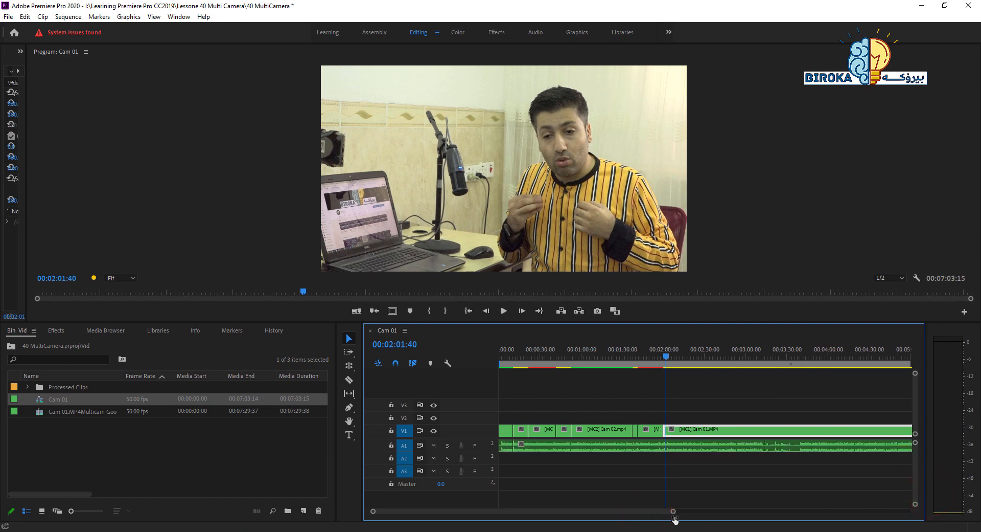